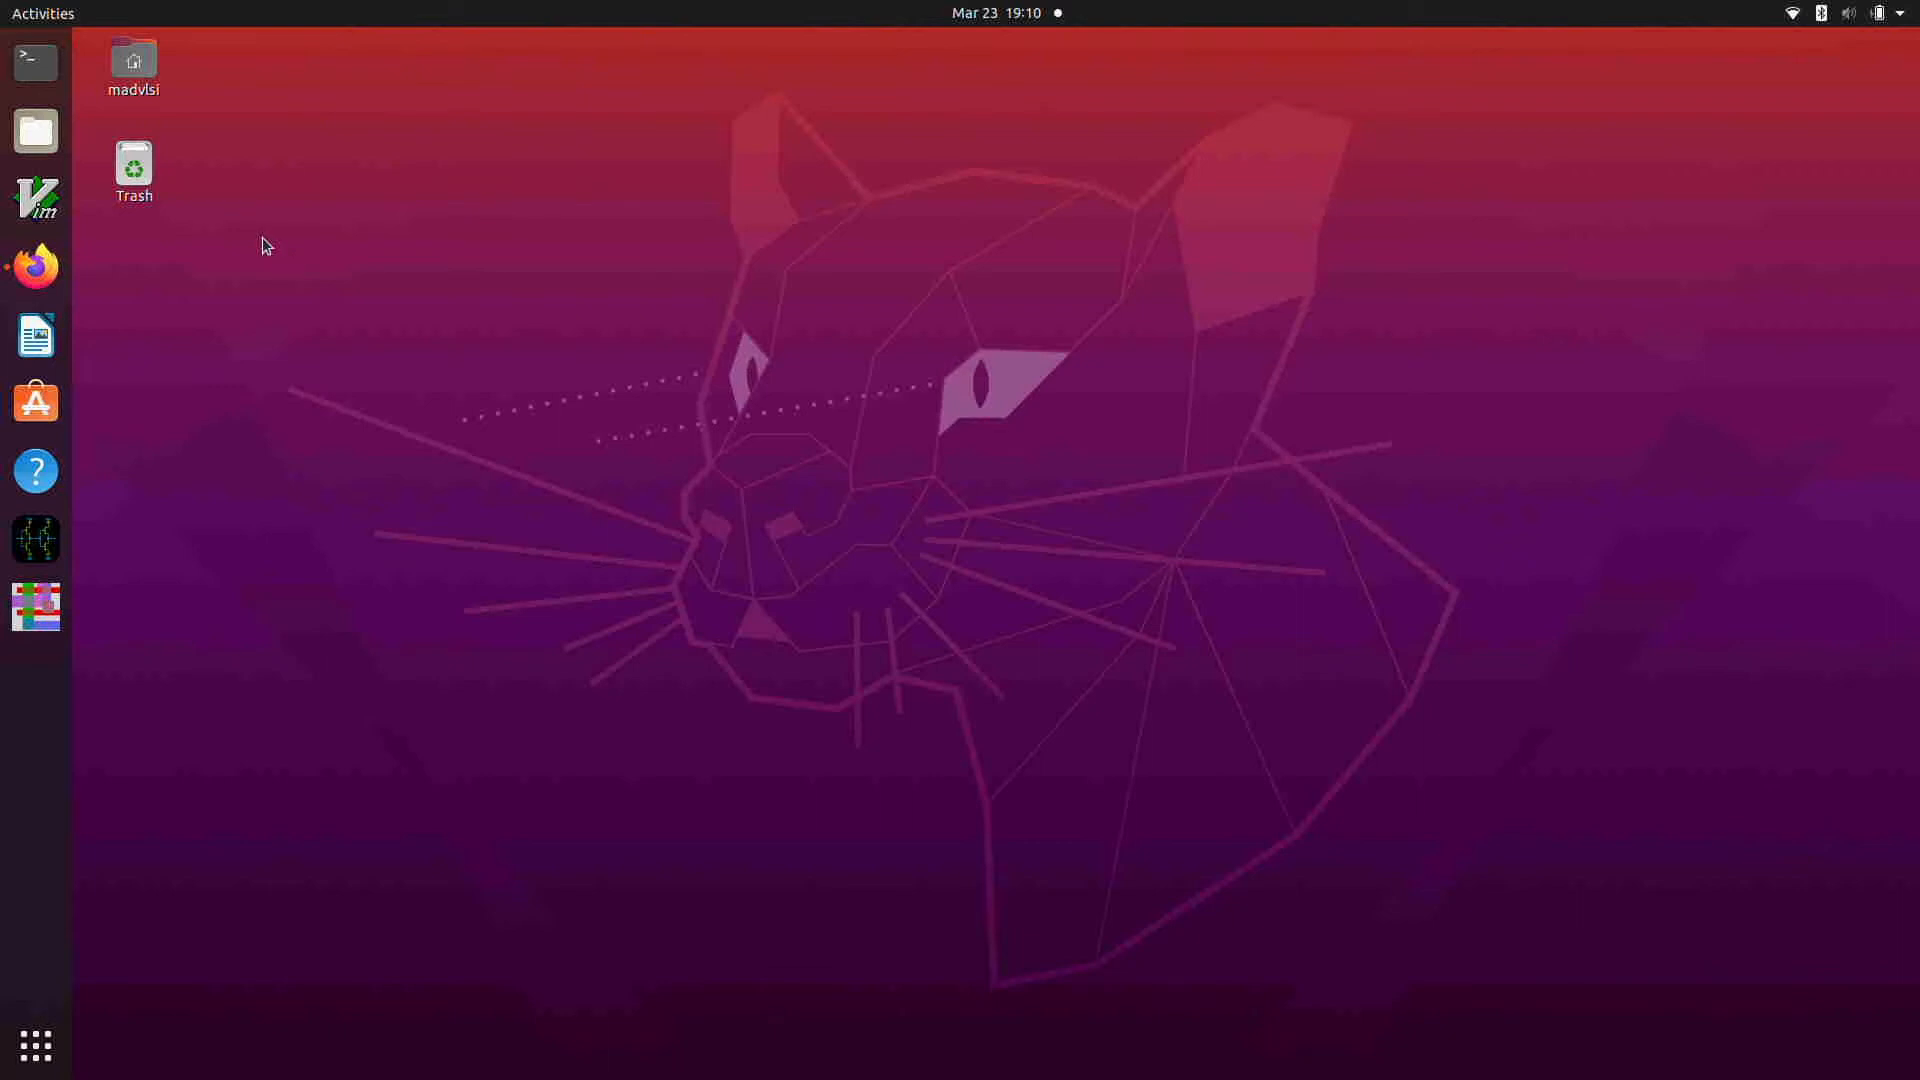
# Step: Open a terminal and change to the Documents/mcvdividertut directory
pyautogui.click(36, 62)
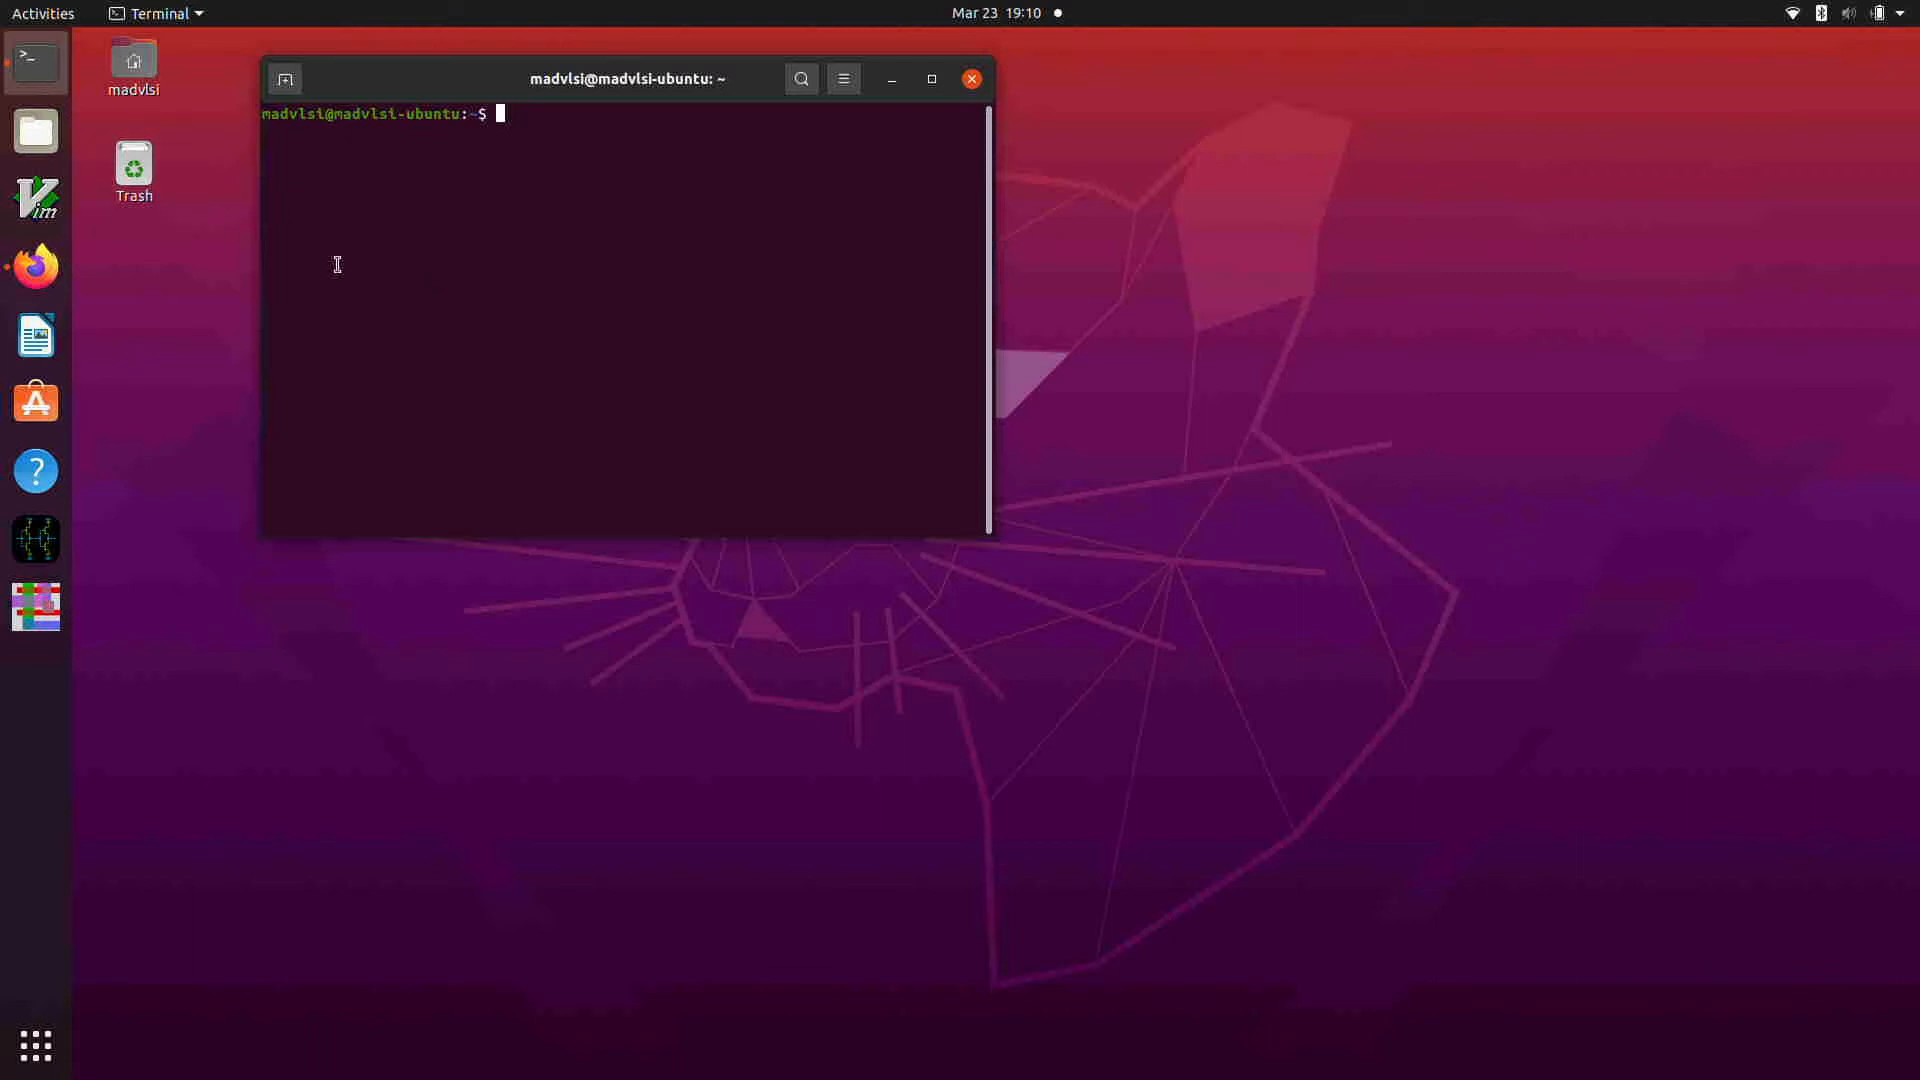
pyautogui.write('cd Documents/mv')
pyautogui.press('BackSpace')
pyautogui.write('cvdi')
pyautogui.press('Tab')
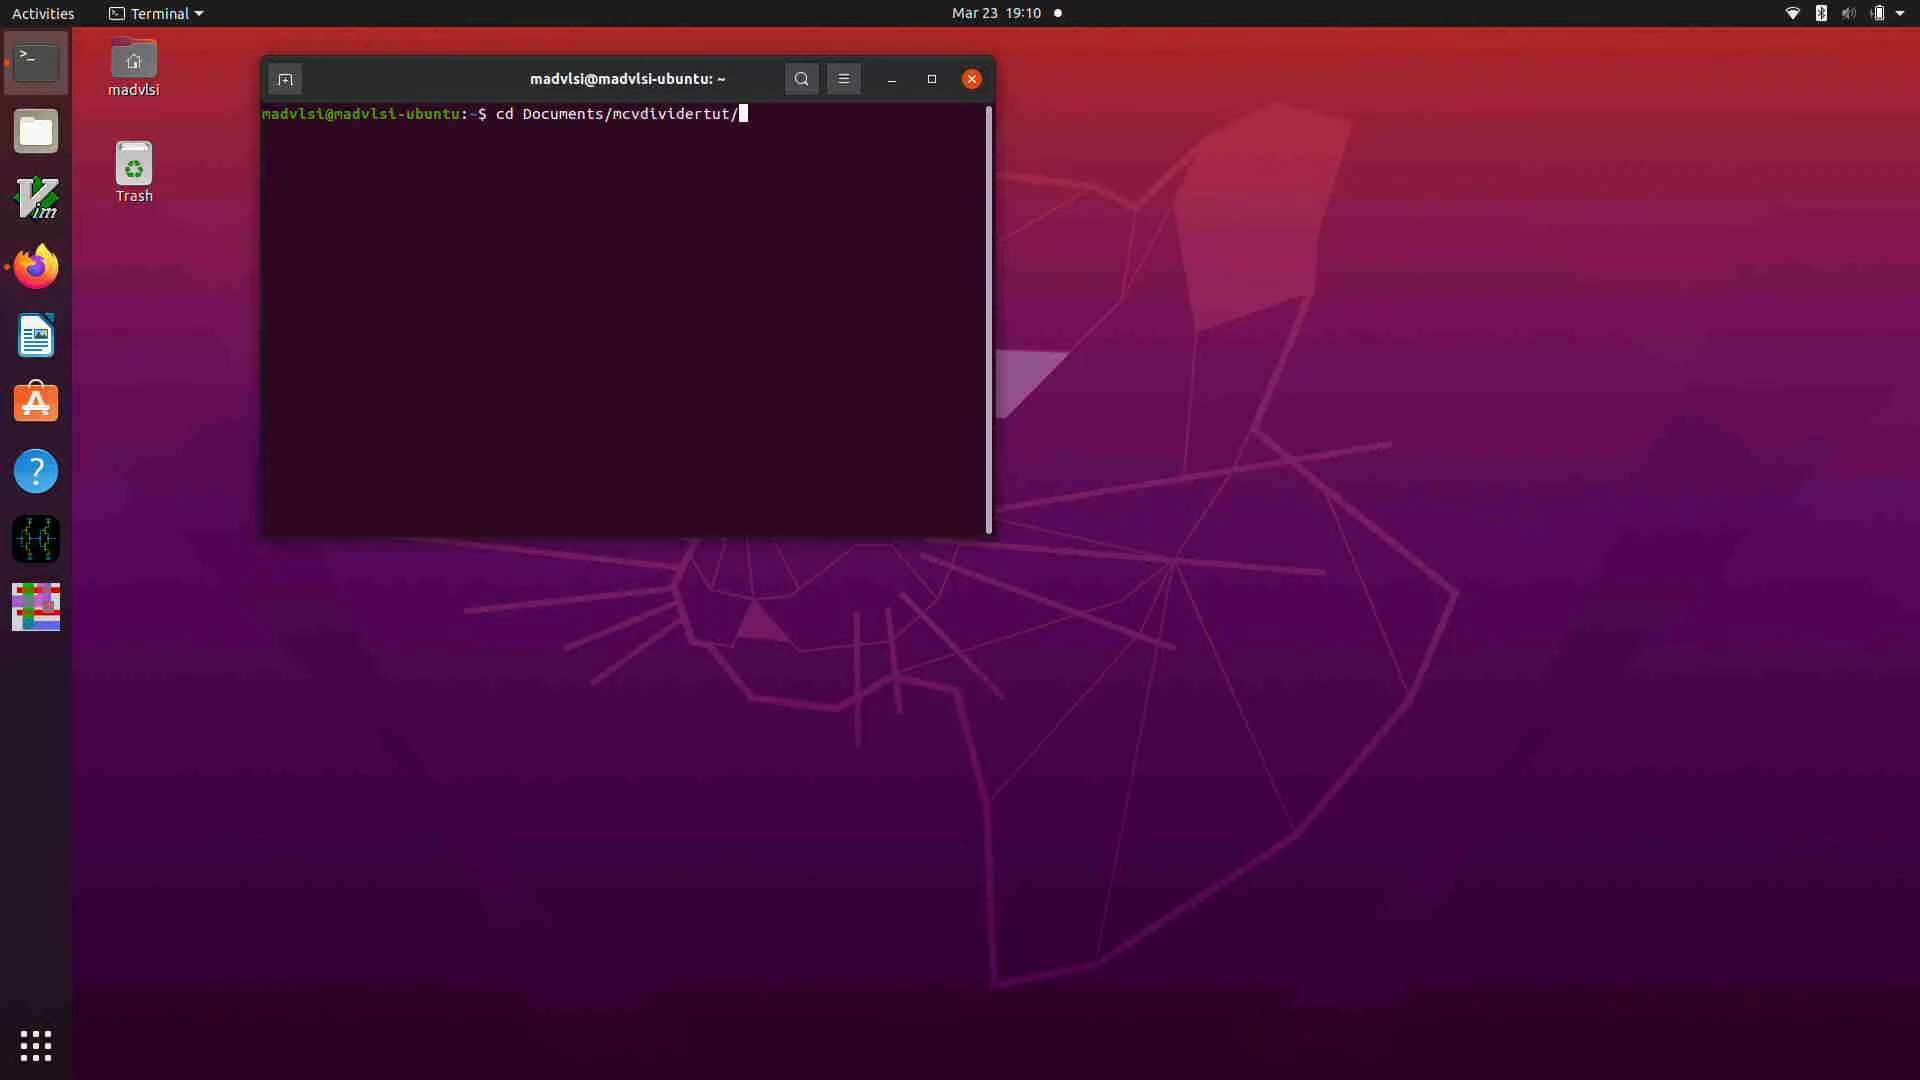
pyautogui.press('Return')
# Step: List all files in the mcvdividertut directory in long format, including hidden entries, with ls -la
pyautogui.write('ls -l')
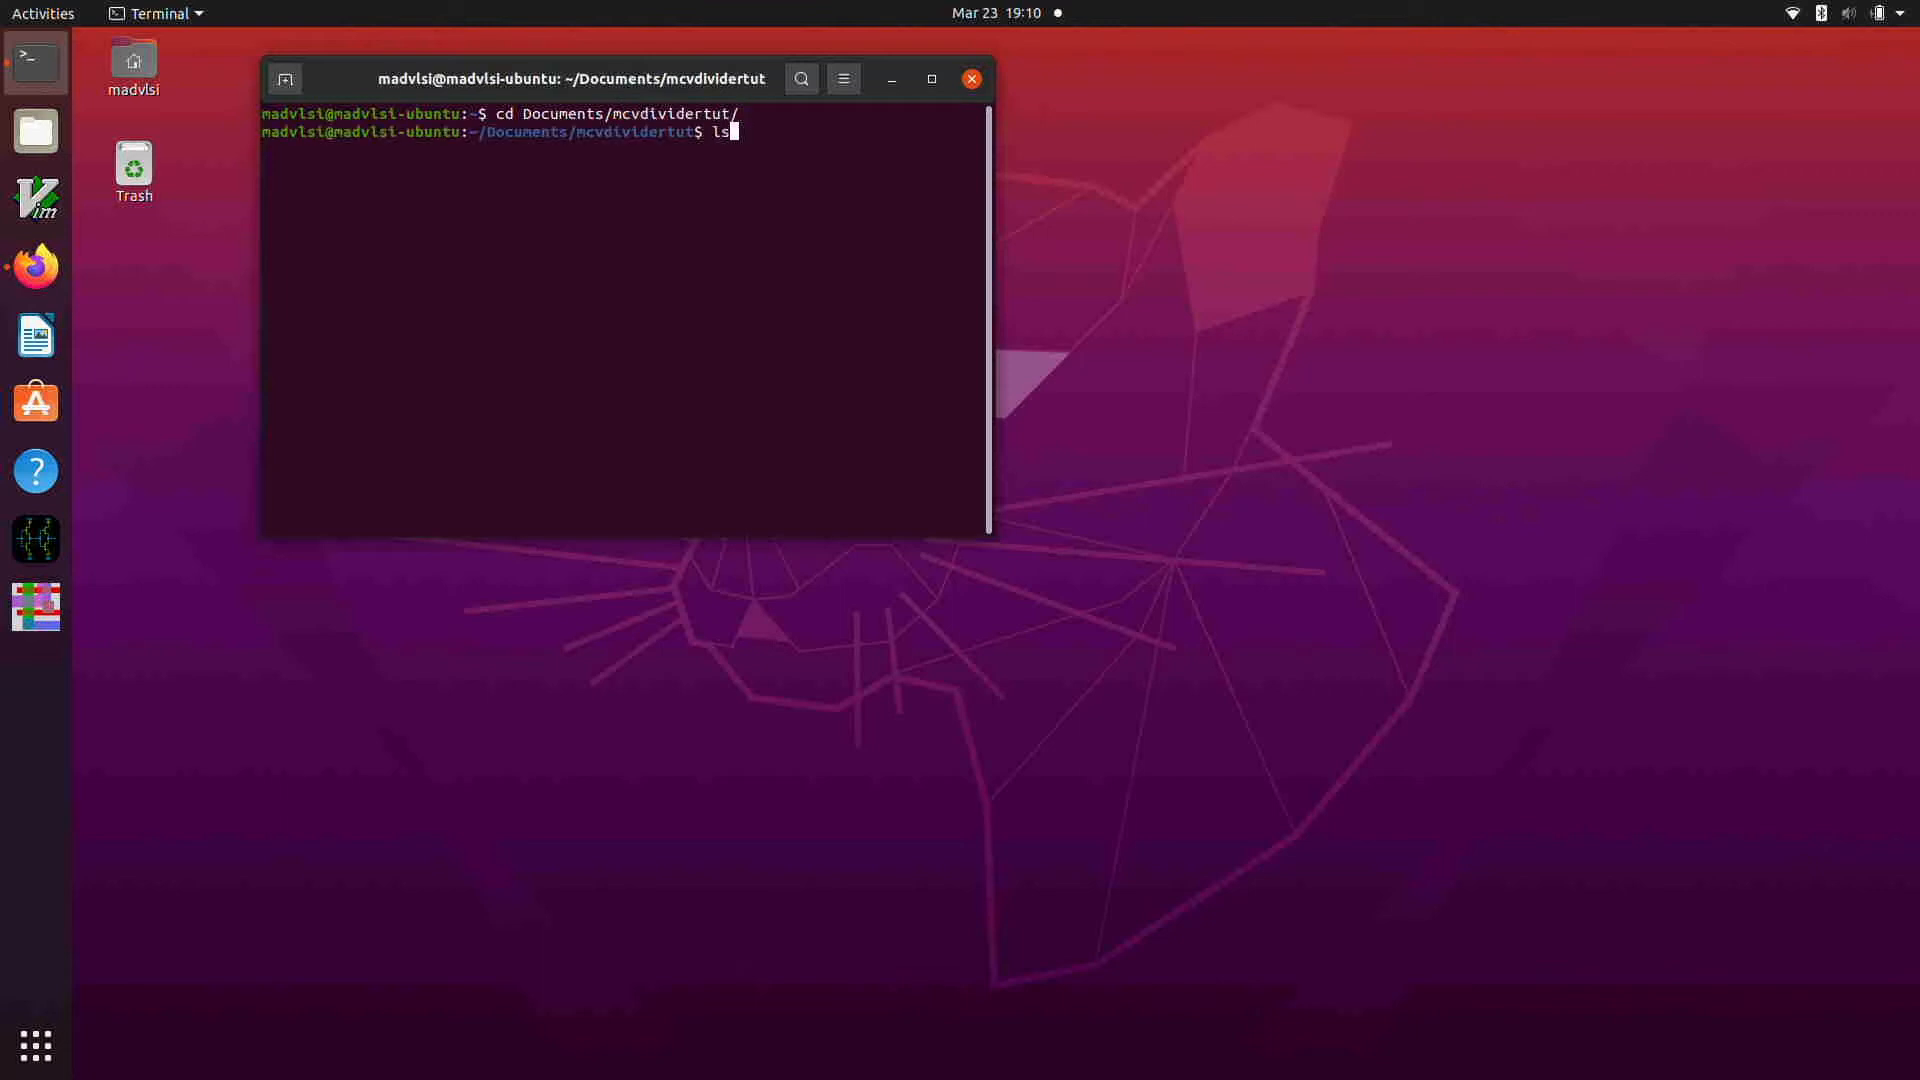
pyautogui.press('BackSpace')
pyautogui.press('BackSpace')
pyautogui.write('-la')
pyautogui.press('Return')
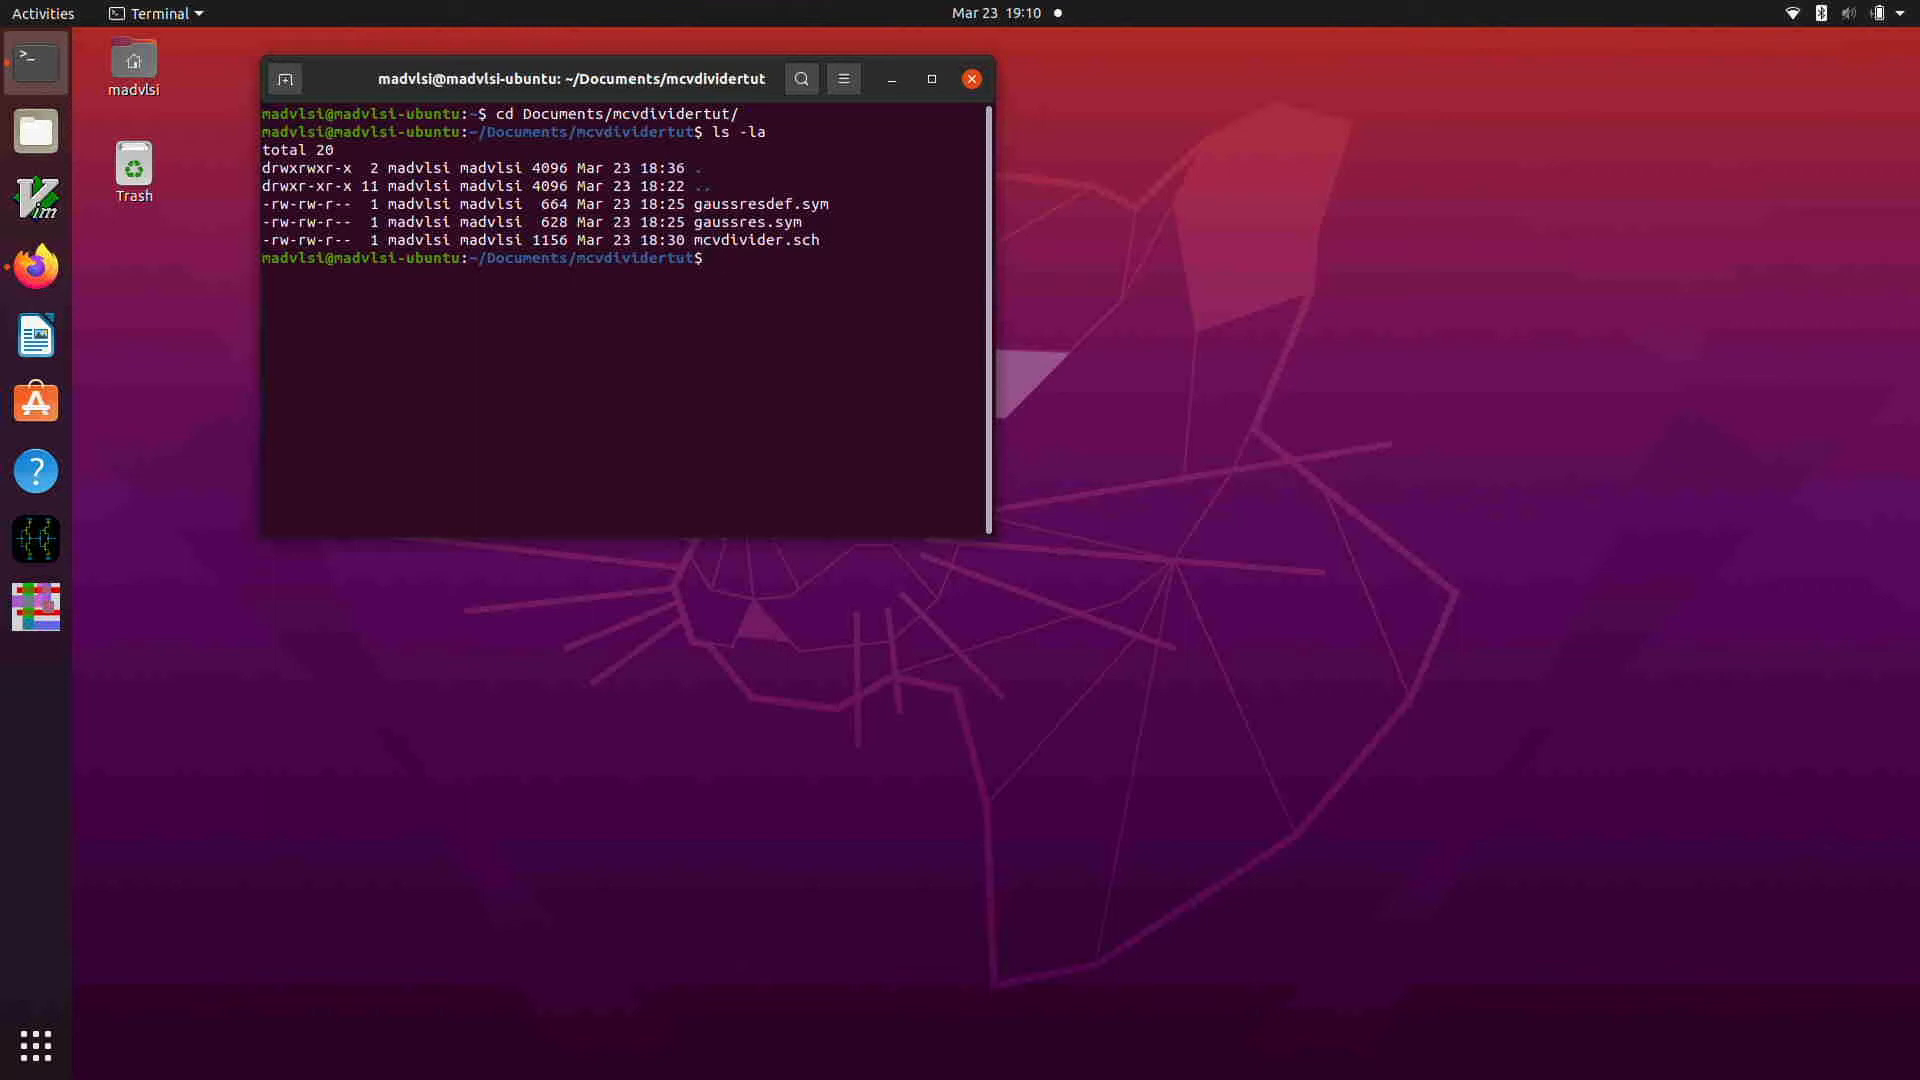
# Step: Launch xschem from the terminal with gaussres.sym and review the symbol's global schematic properties
pyautogui.write('xschem gaussres.sym')
pyautogui.press('Return')
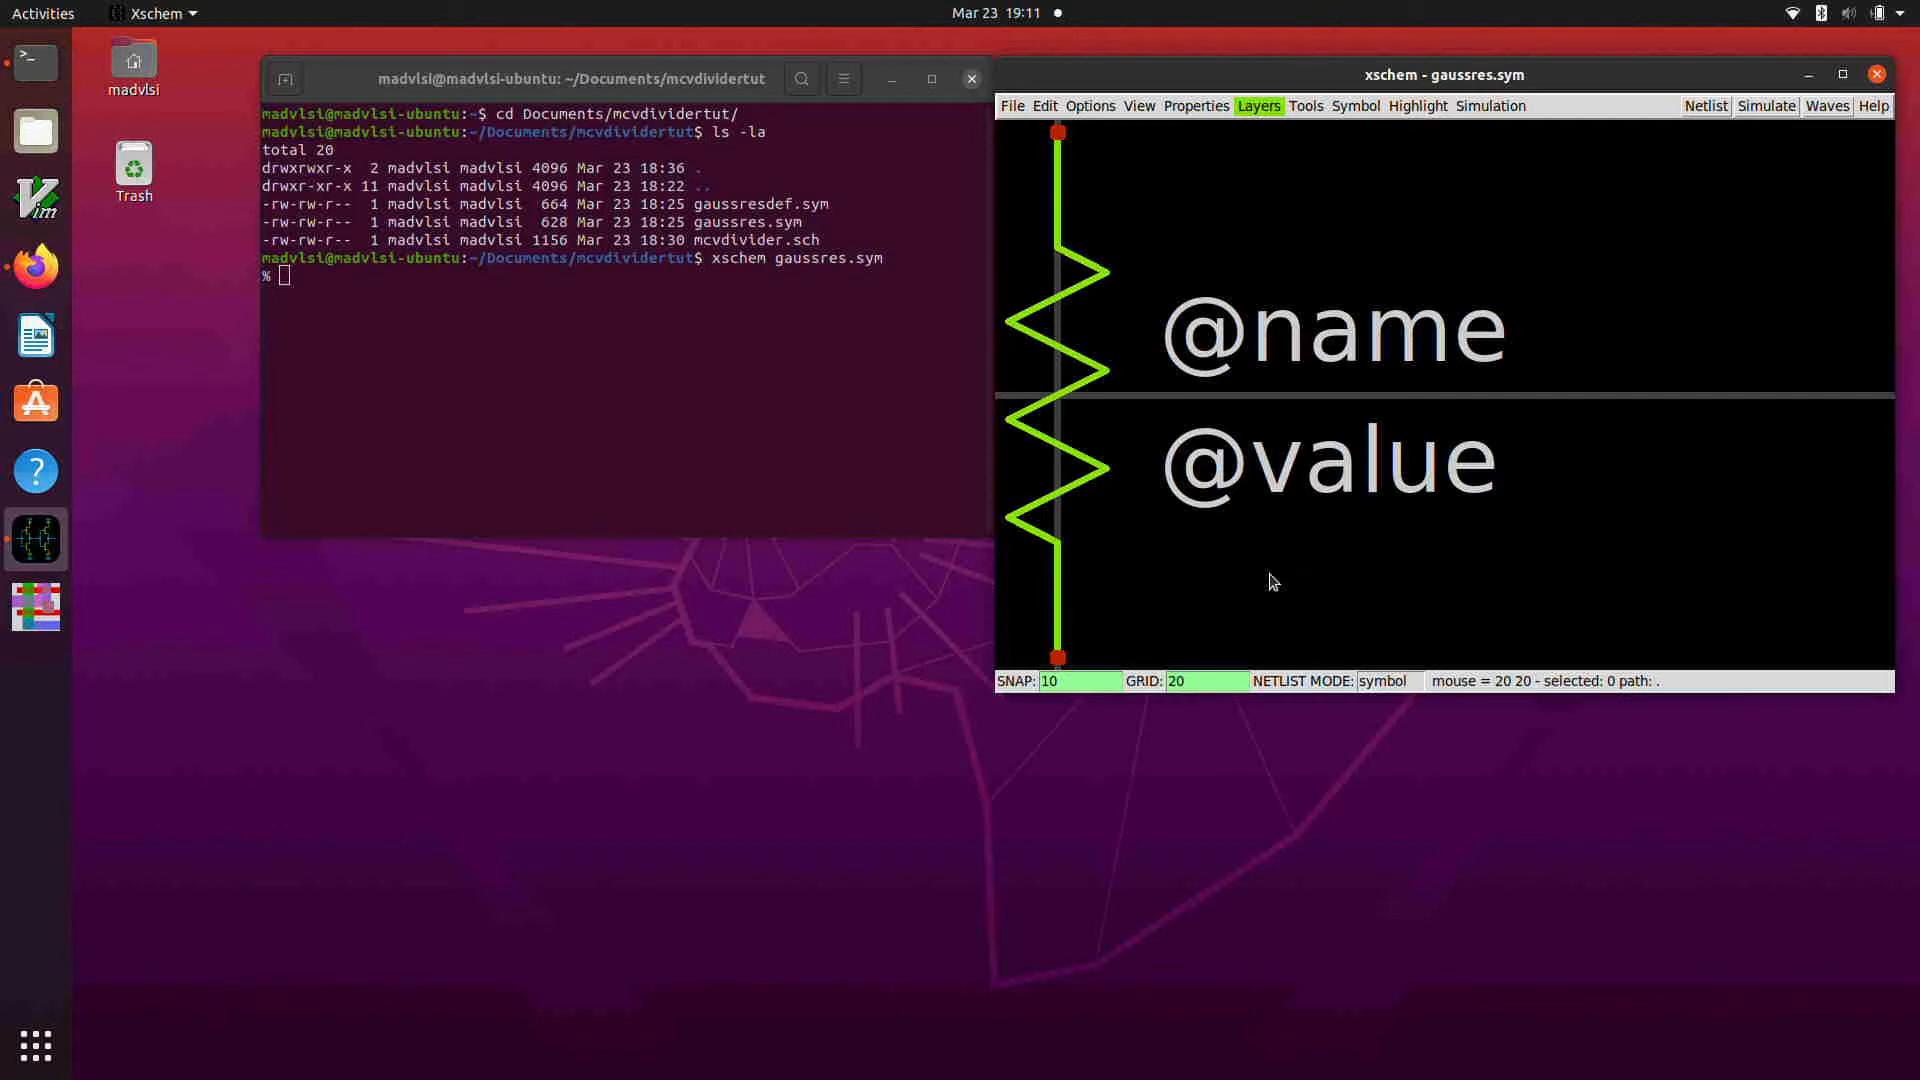
pyautogui.press('q')
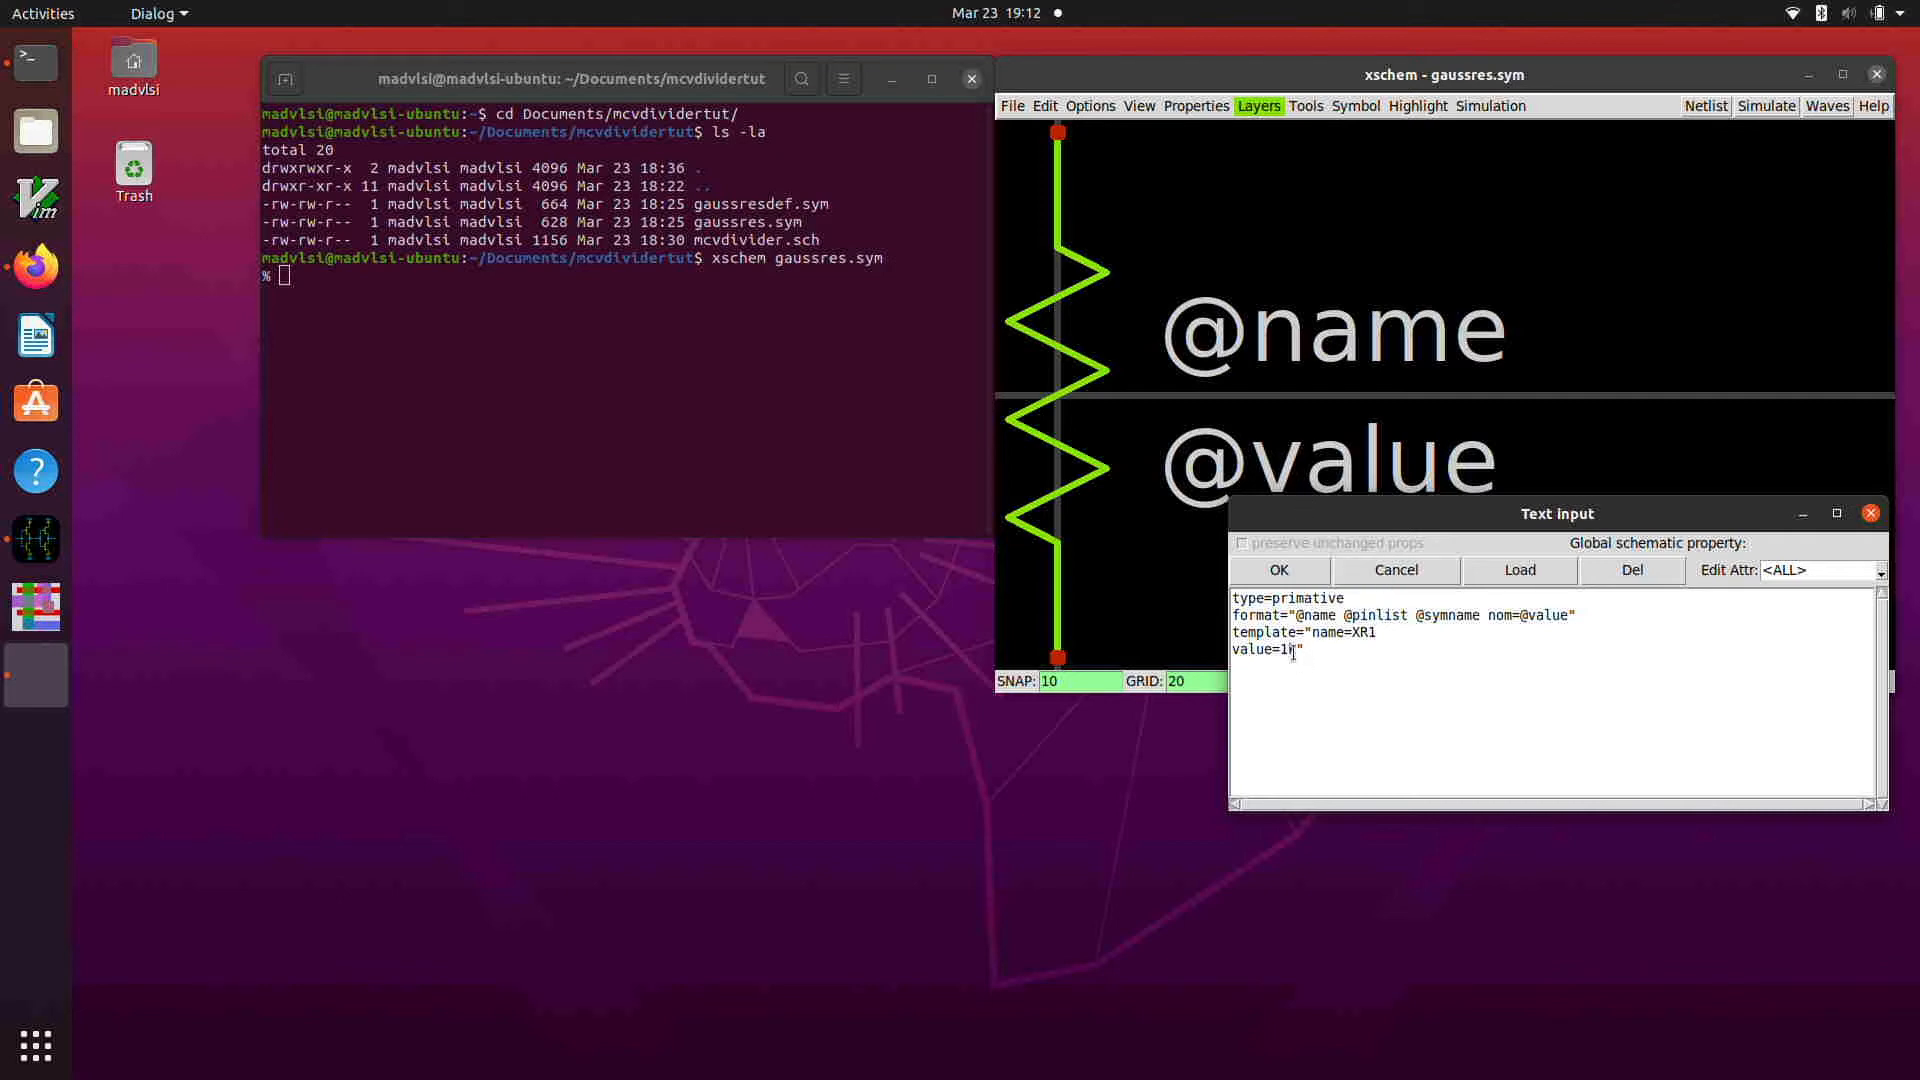
pyautogui.click(1279, 574)
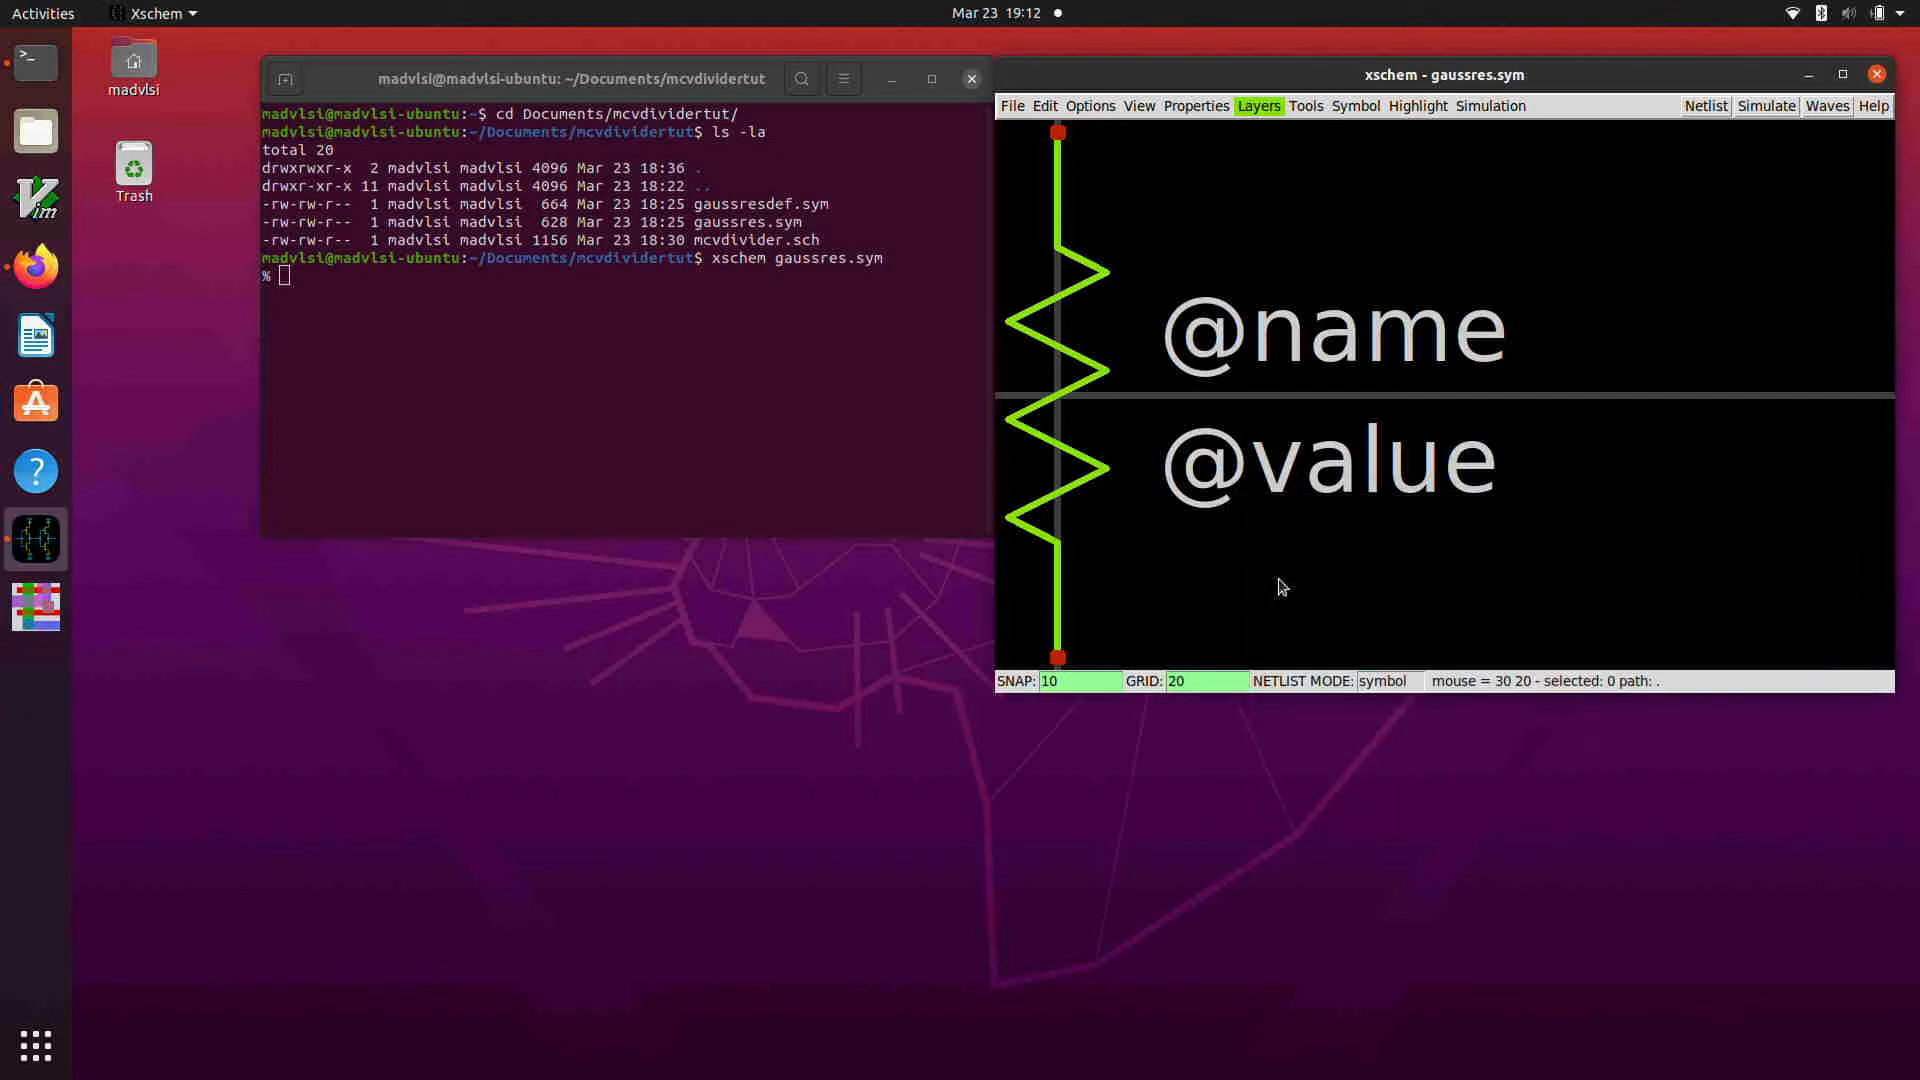
# Step: Load gaussresdef.sym from the current working directory and review its global schematic properties
pyautogui.click(1012, 106)
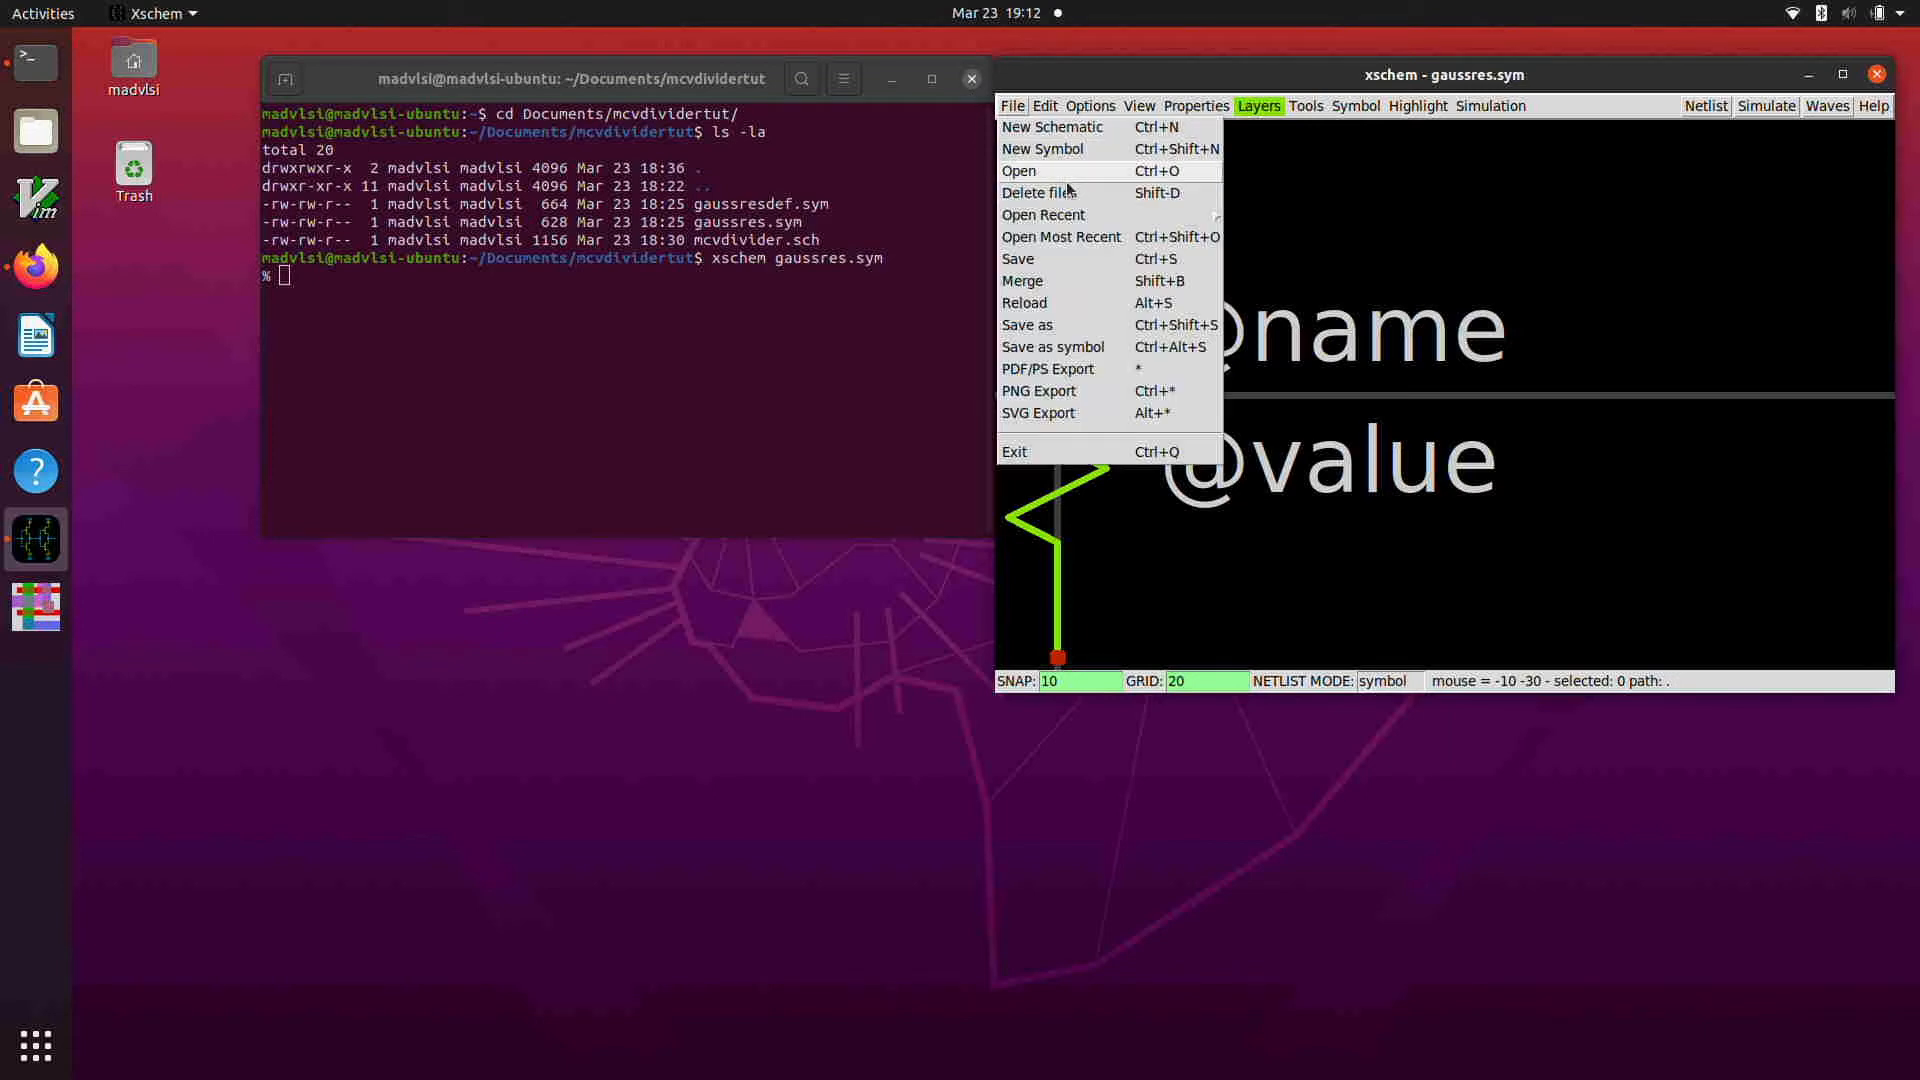
pyautogui.click(1064, 174)
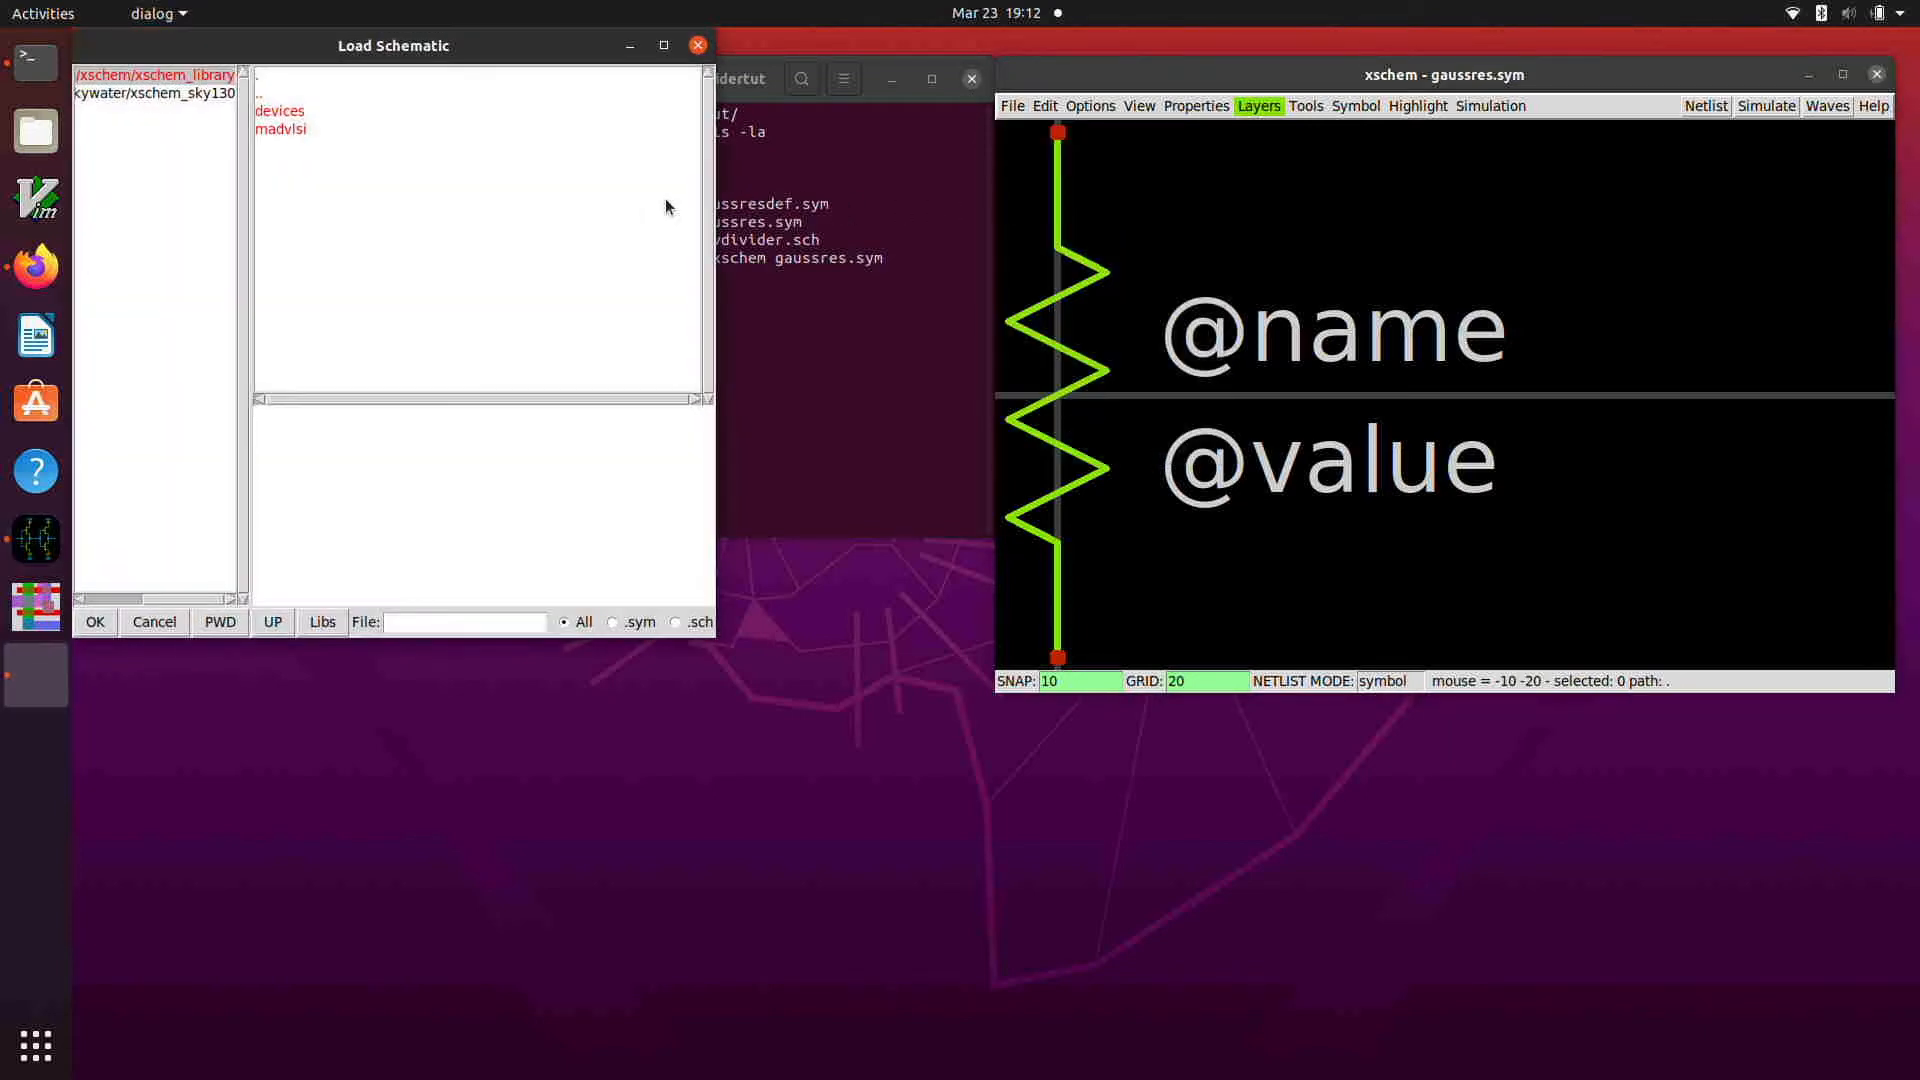
pyautogui.click(205, 624)
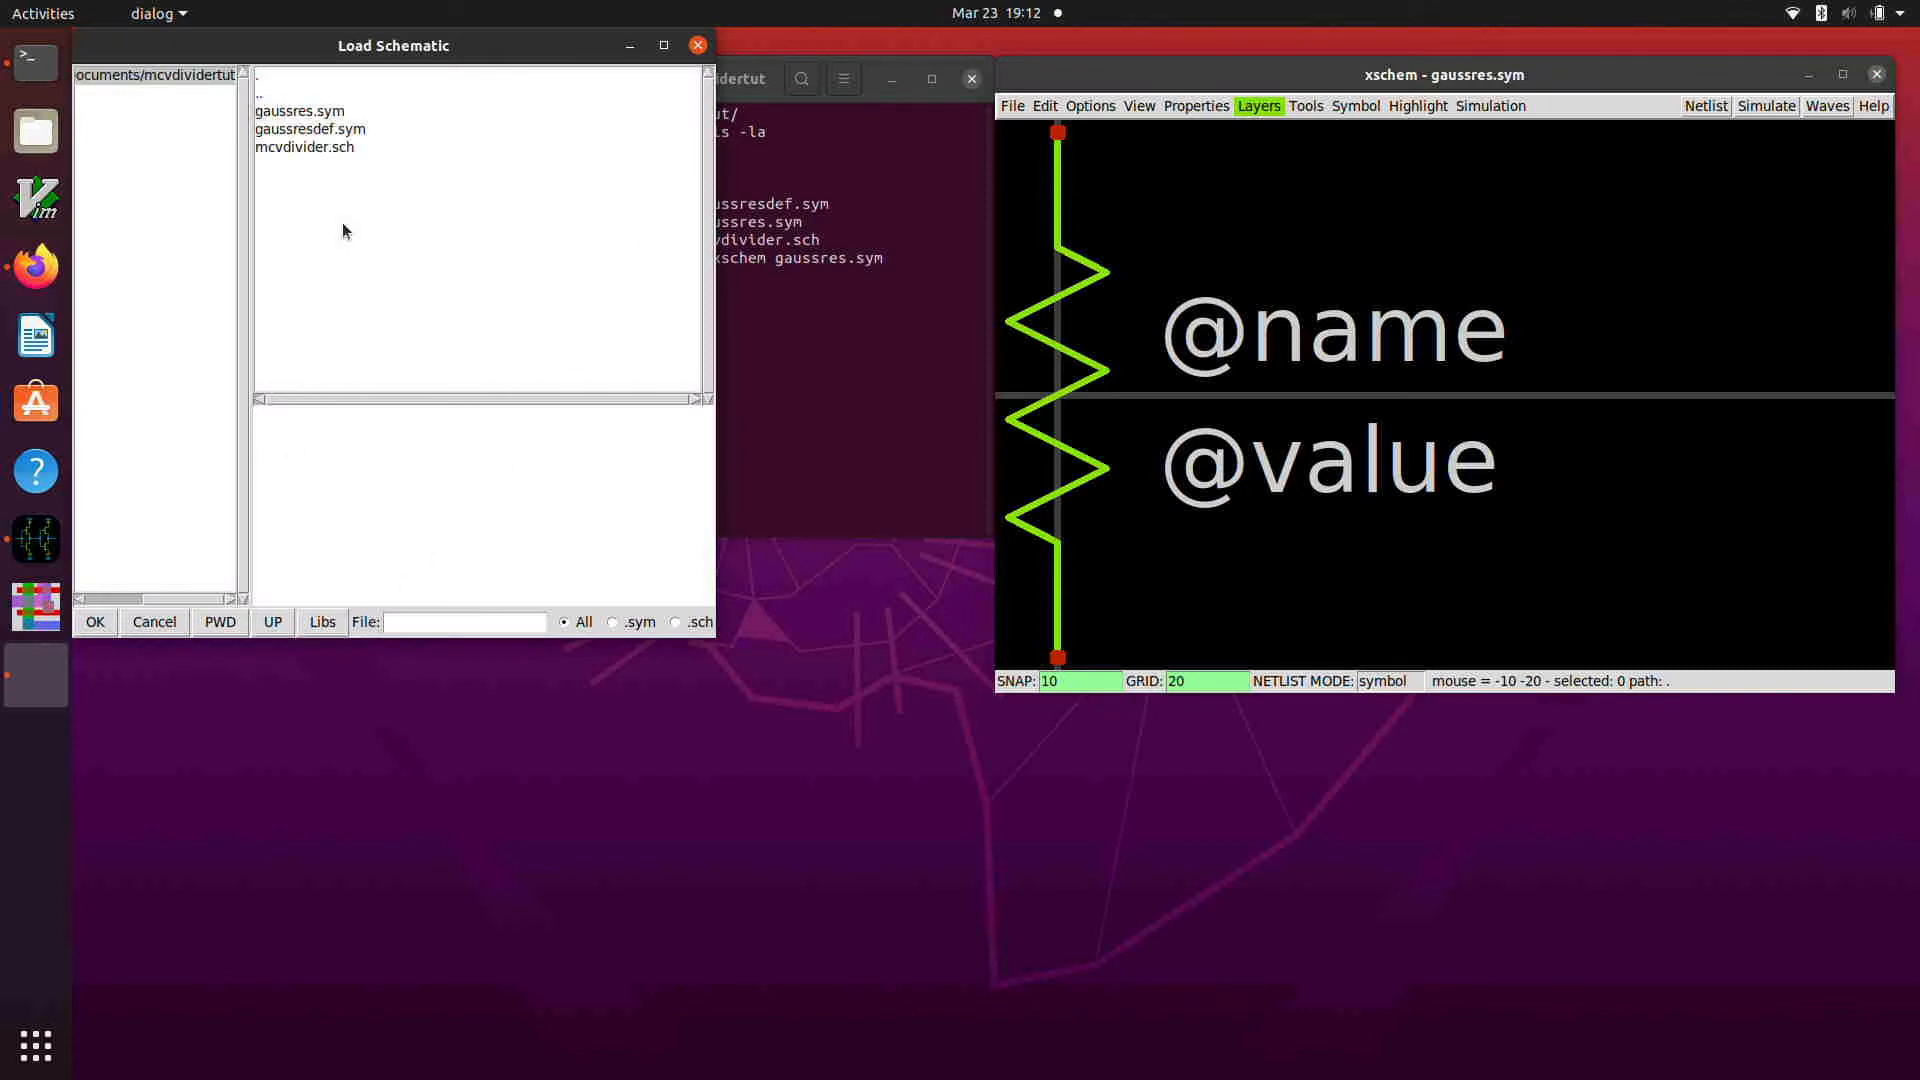
pyautogui.click(322, 131)
pyautogui.doubleClick(322, 131)
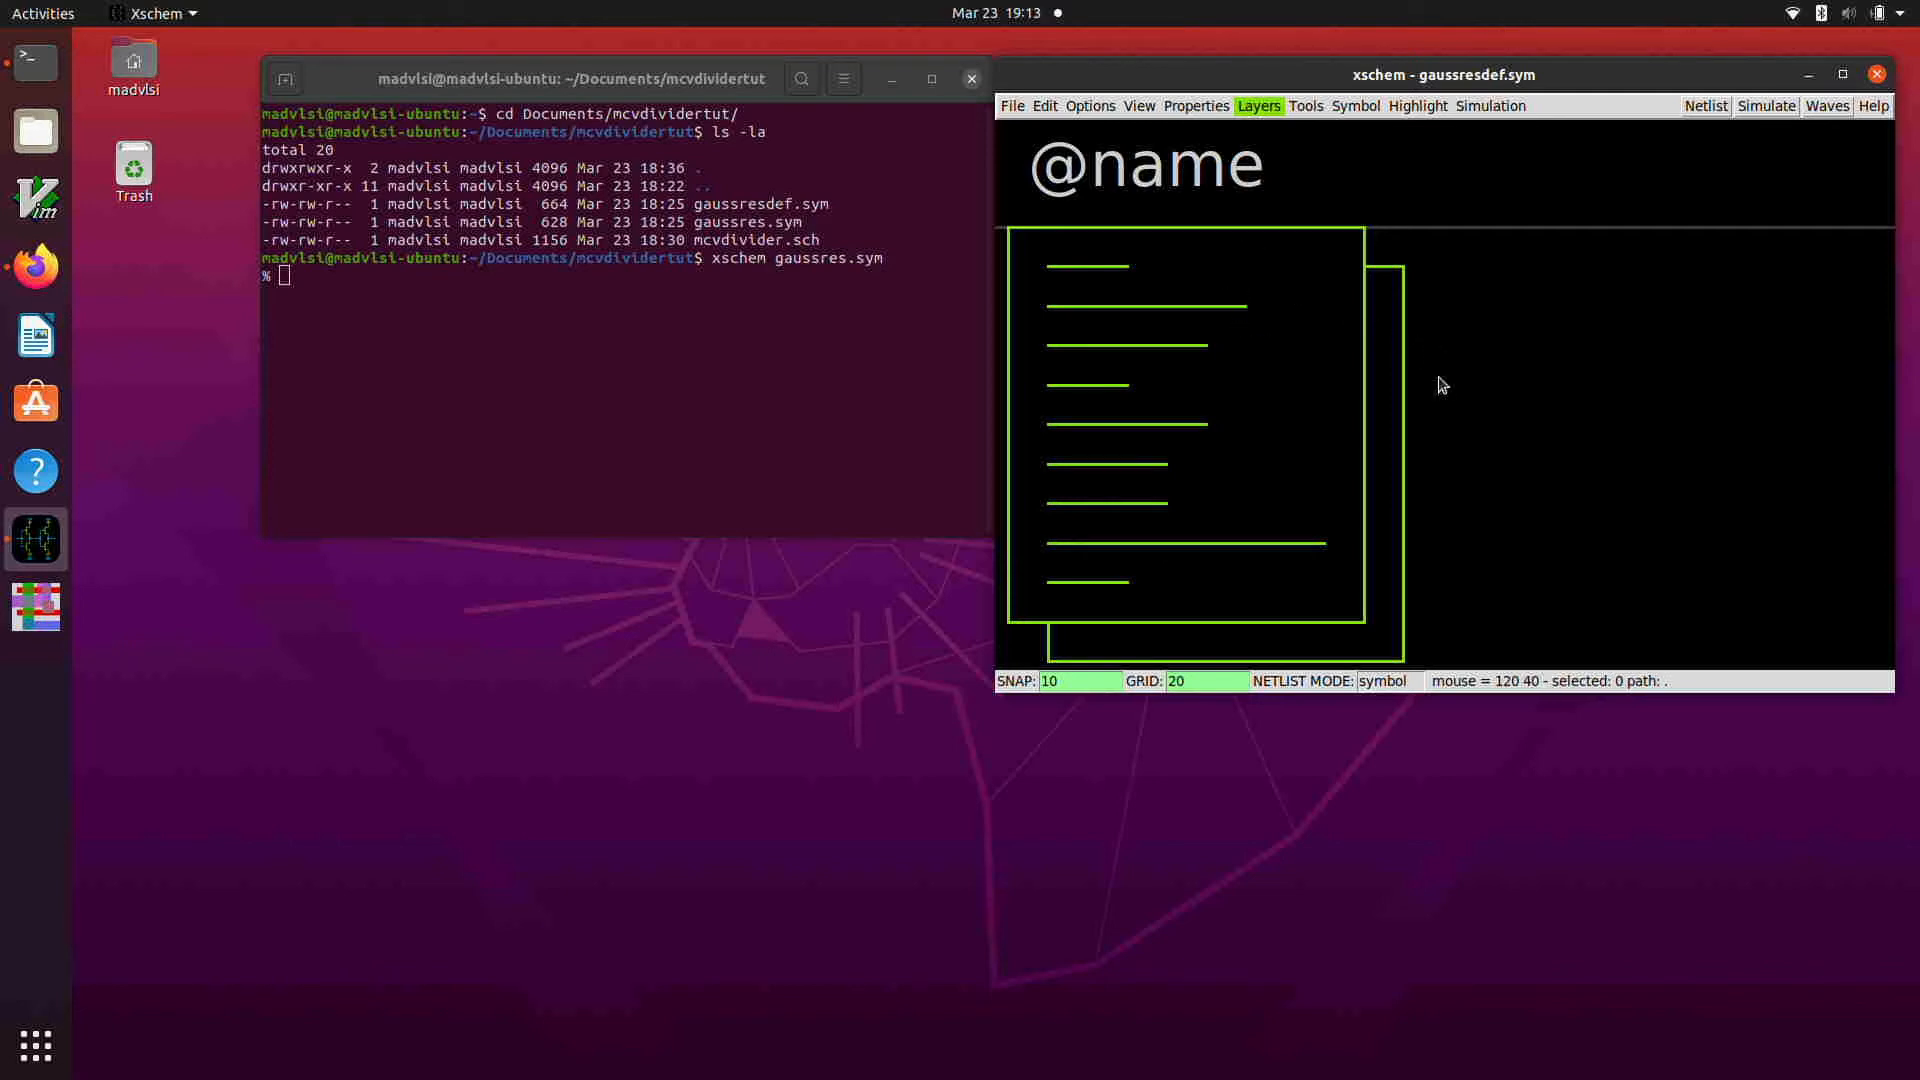
pyautogui.press('q')
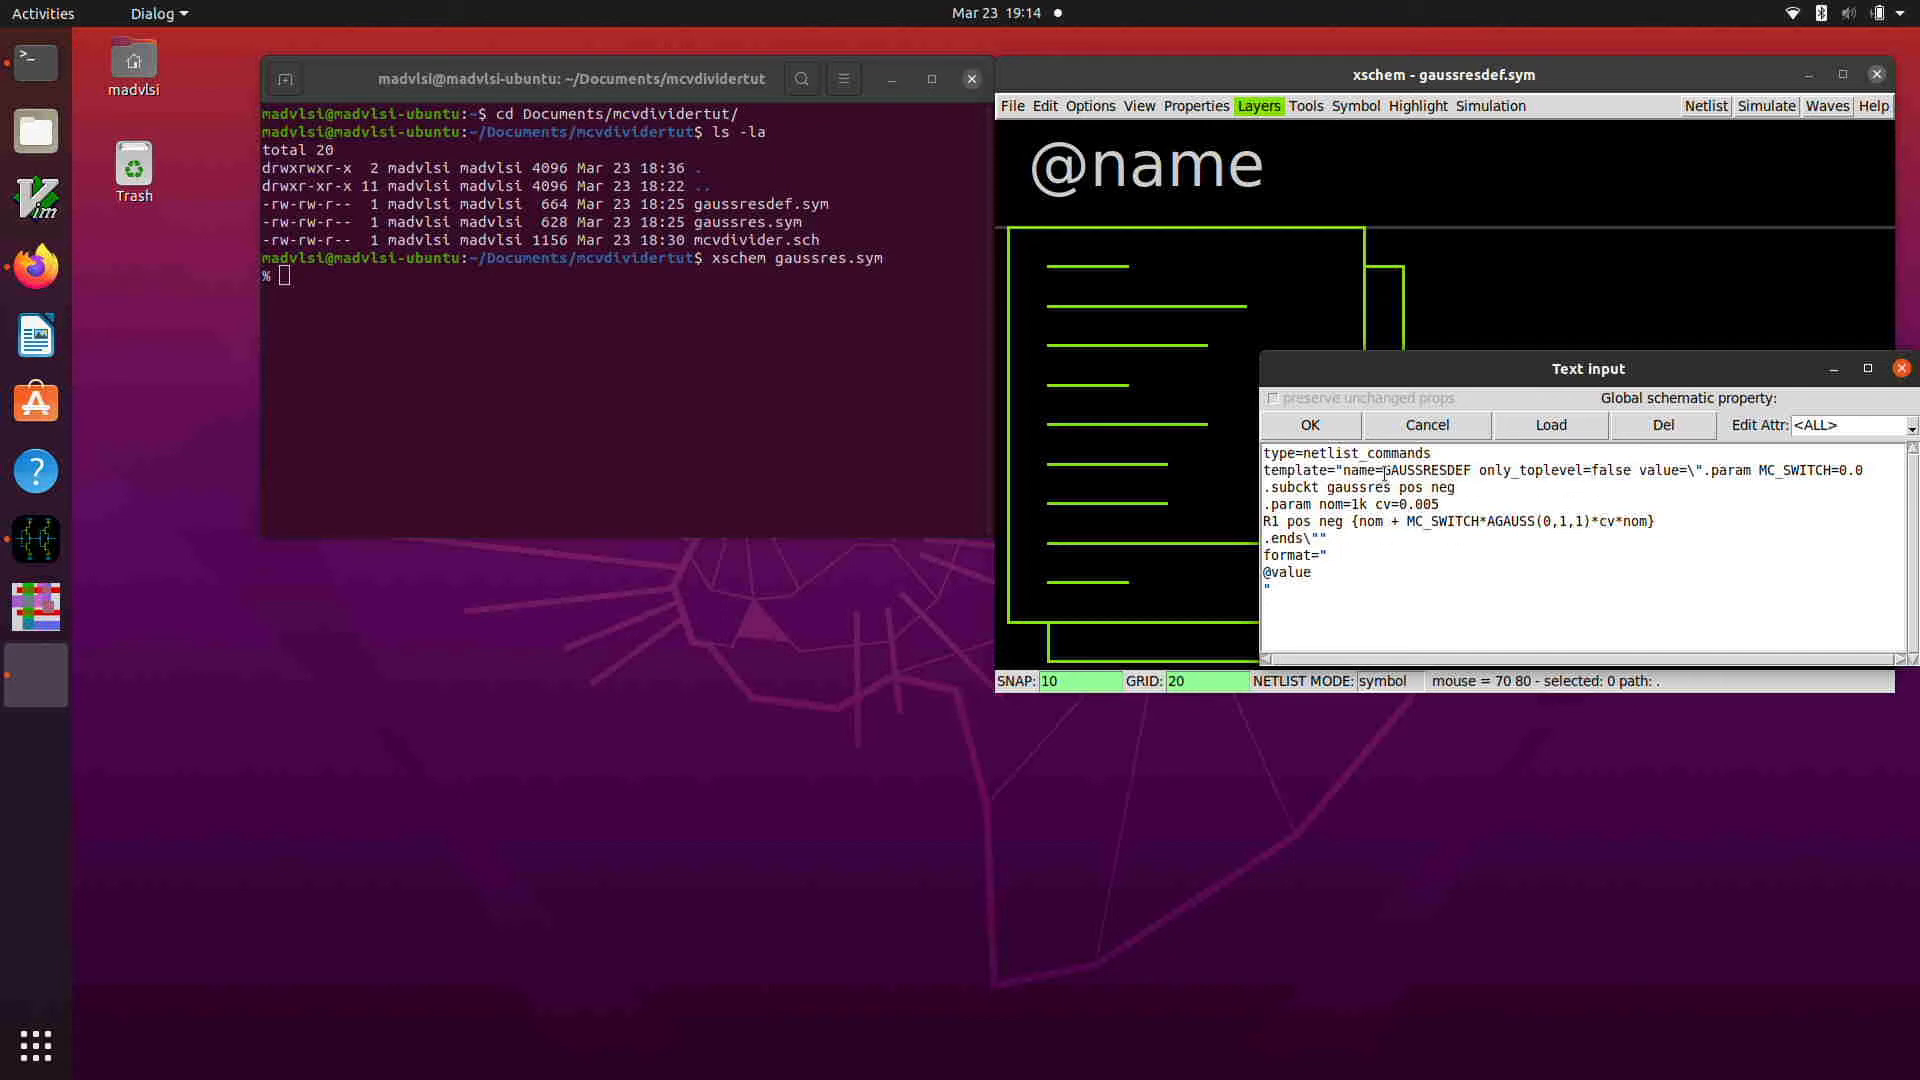
pyautogui.click(1310, 425)
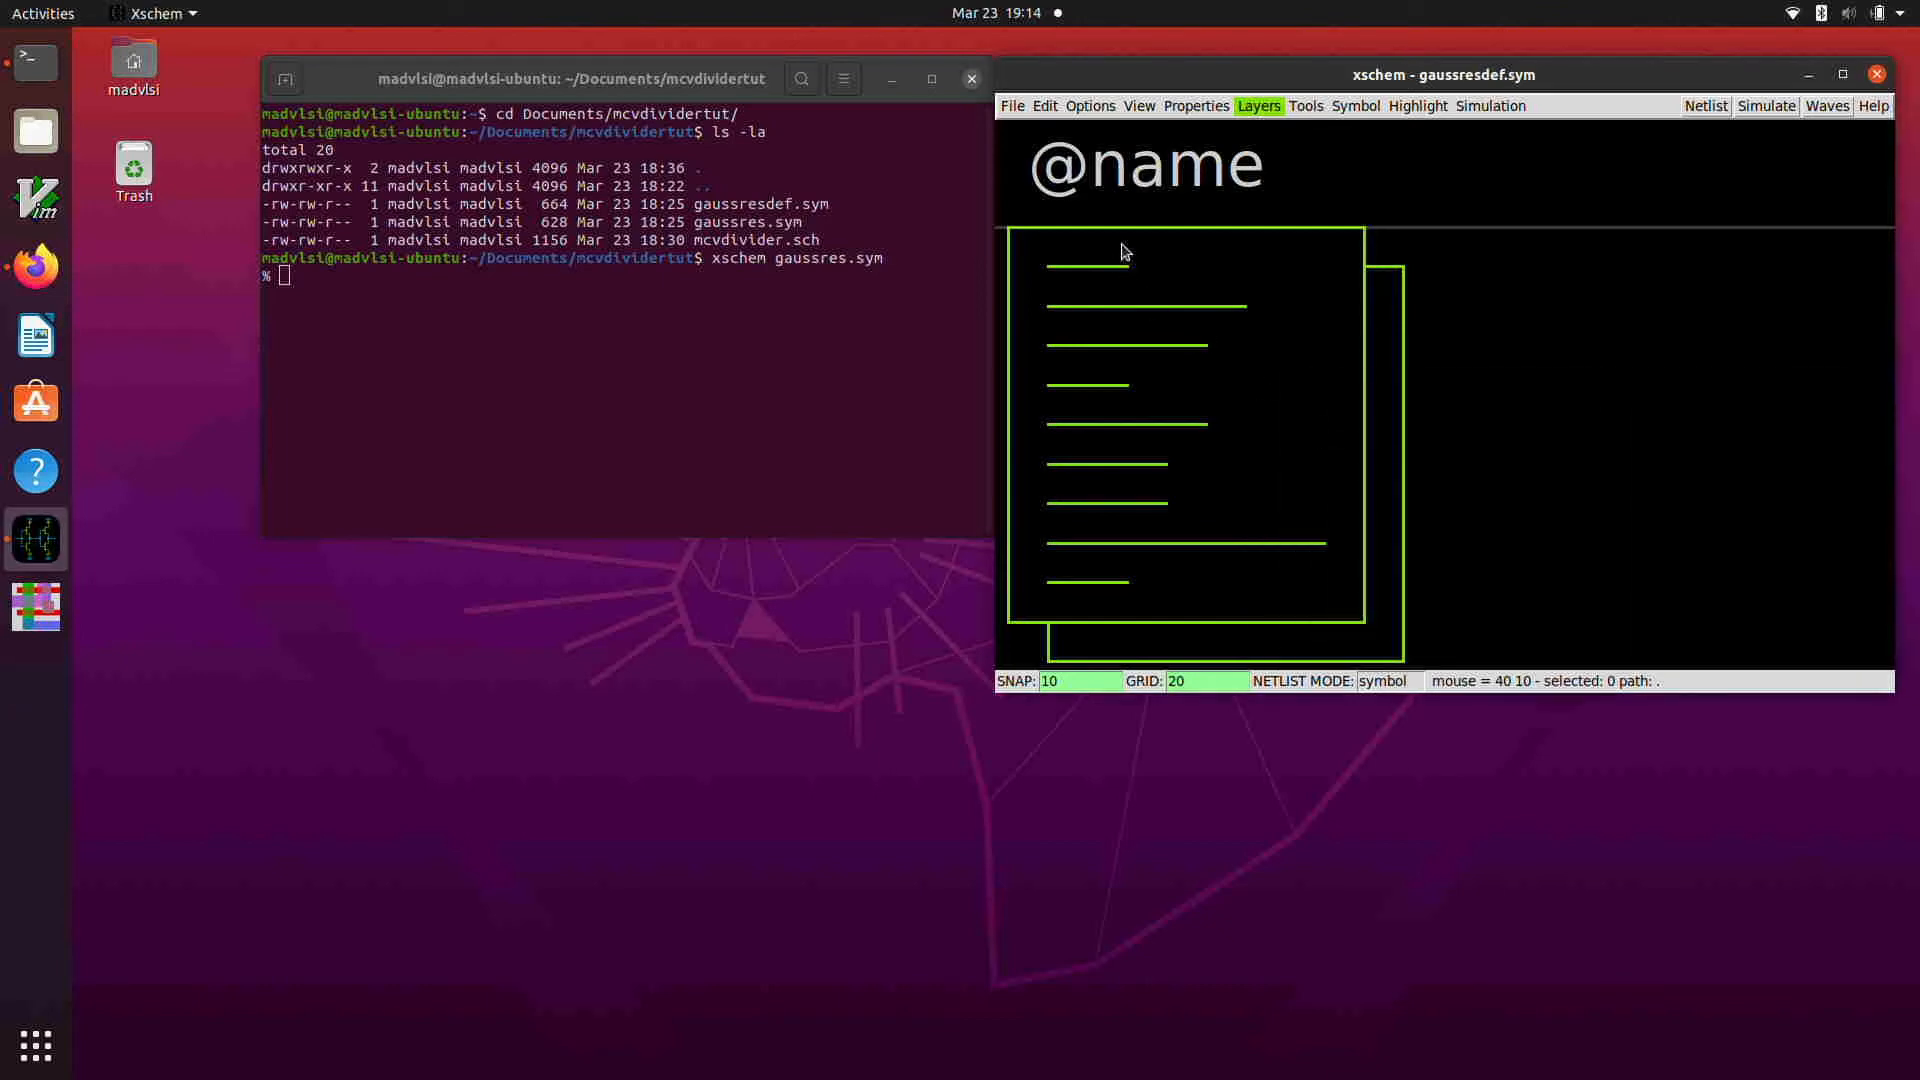
# Step: Maximize the schematic editor window and load the mcvdivider.sch schematic
pyautogui.moveTo(1191, 64); pyautogui.dragTo(1165, 12)
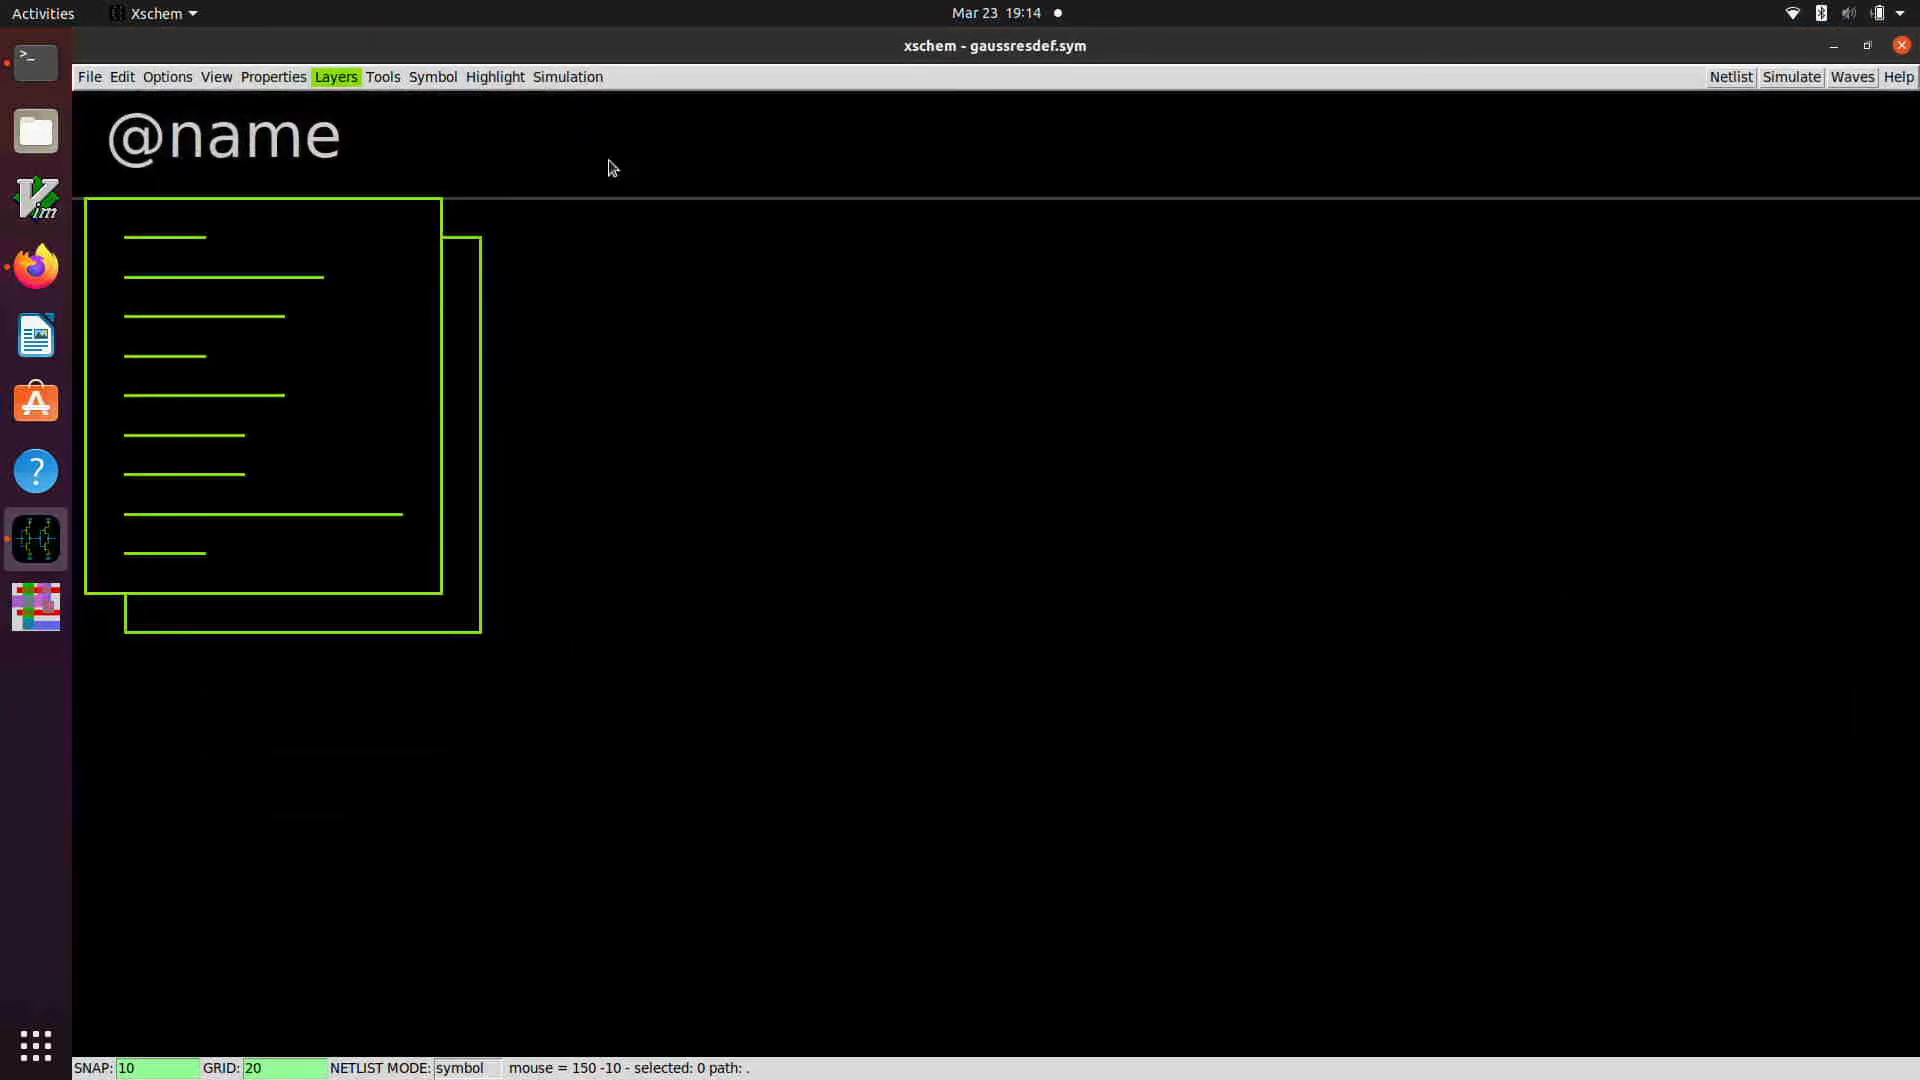
pyautogui.click(92, 78)
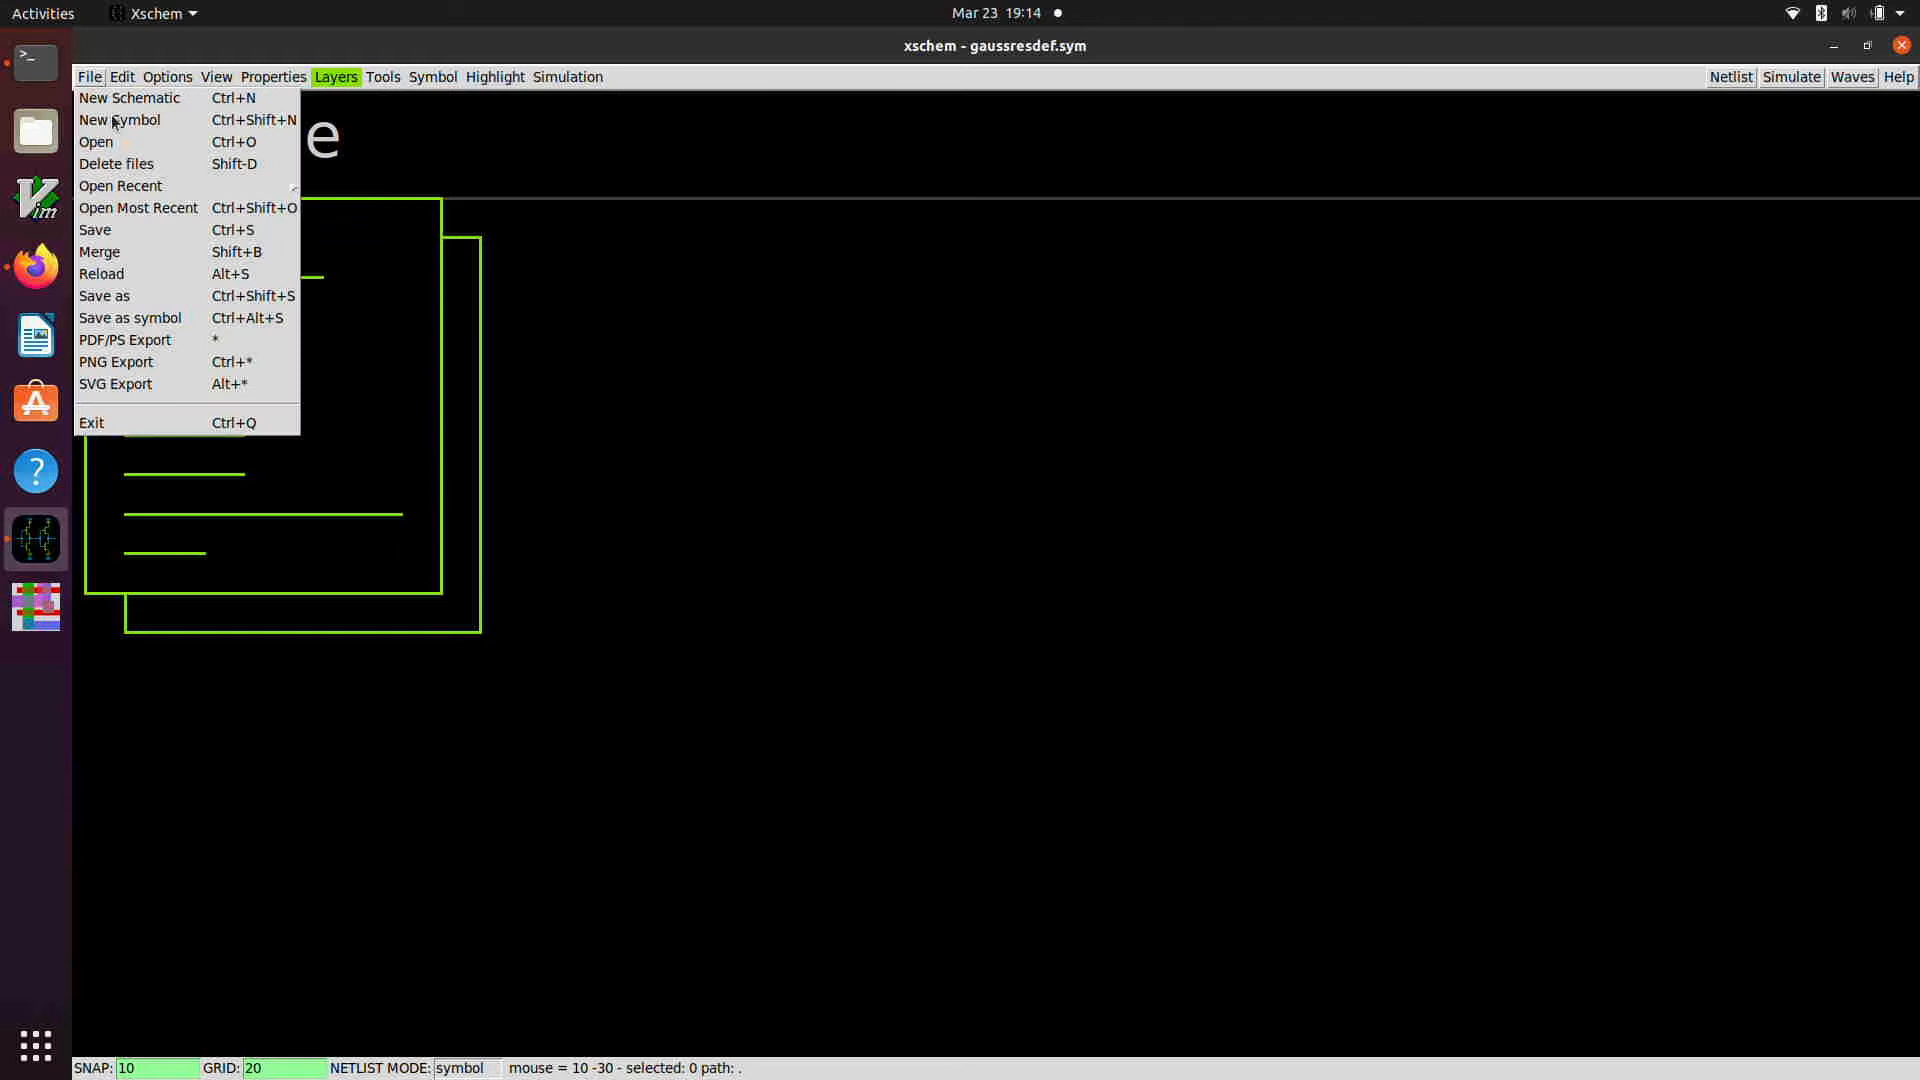
pyautogui.click(175, 148)
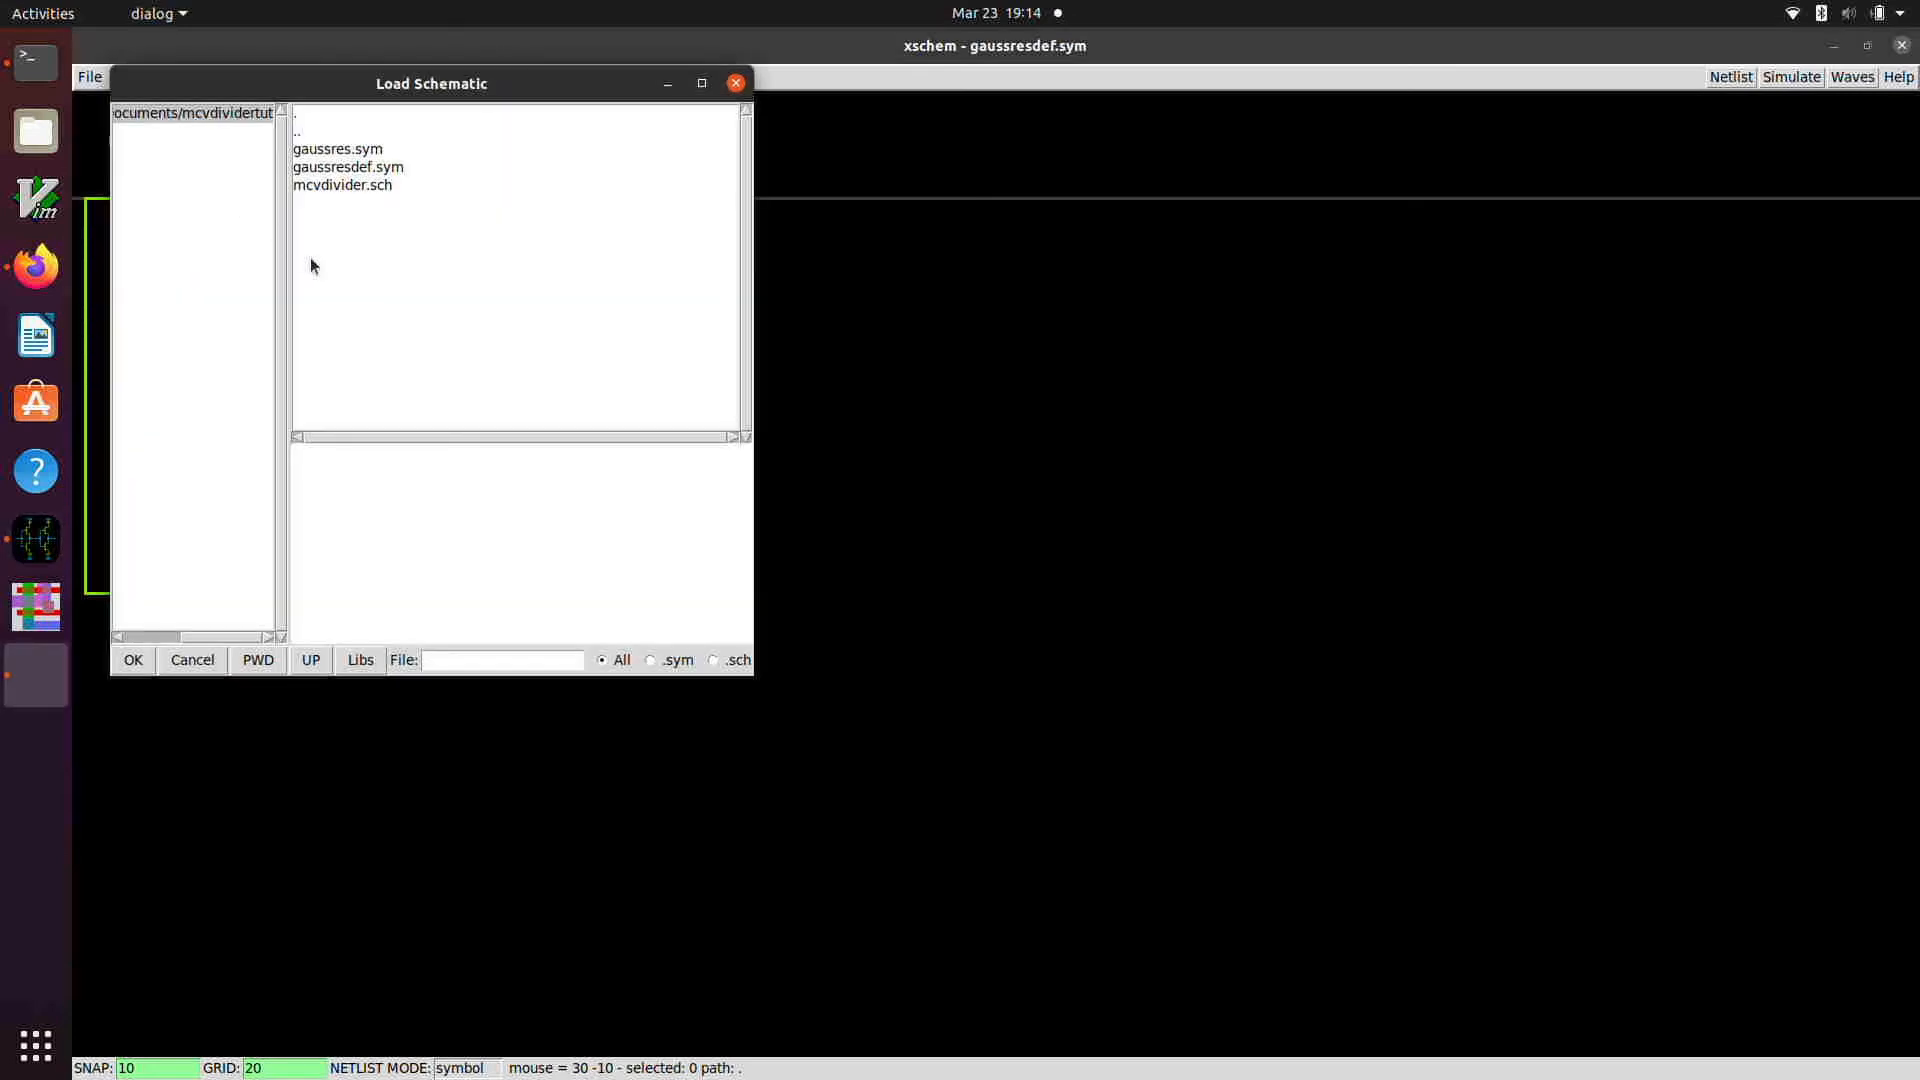
pyautogui.doubleClick(340, 184)
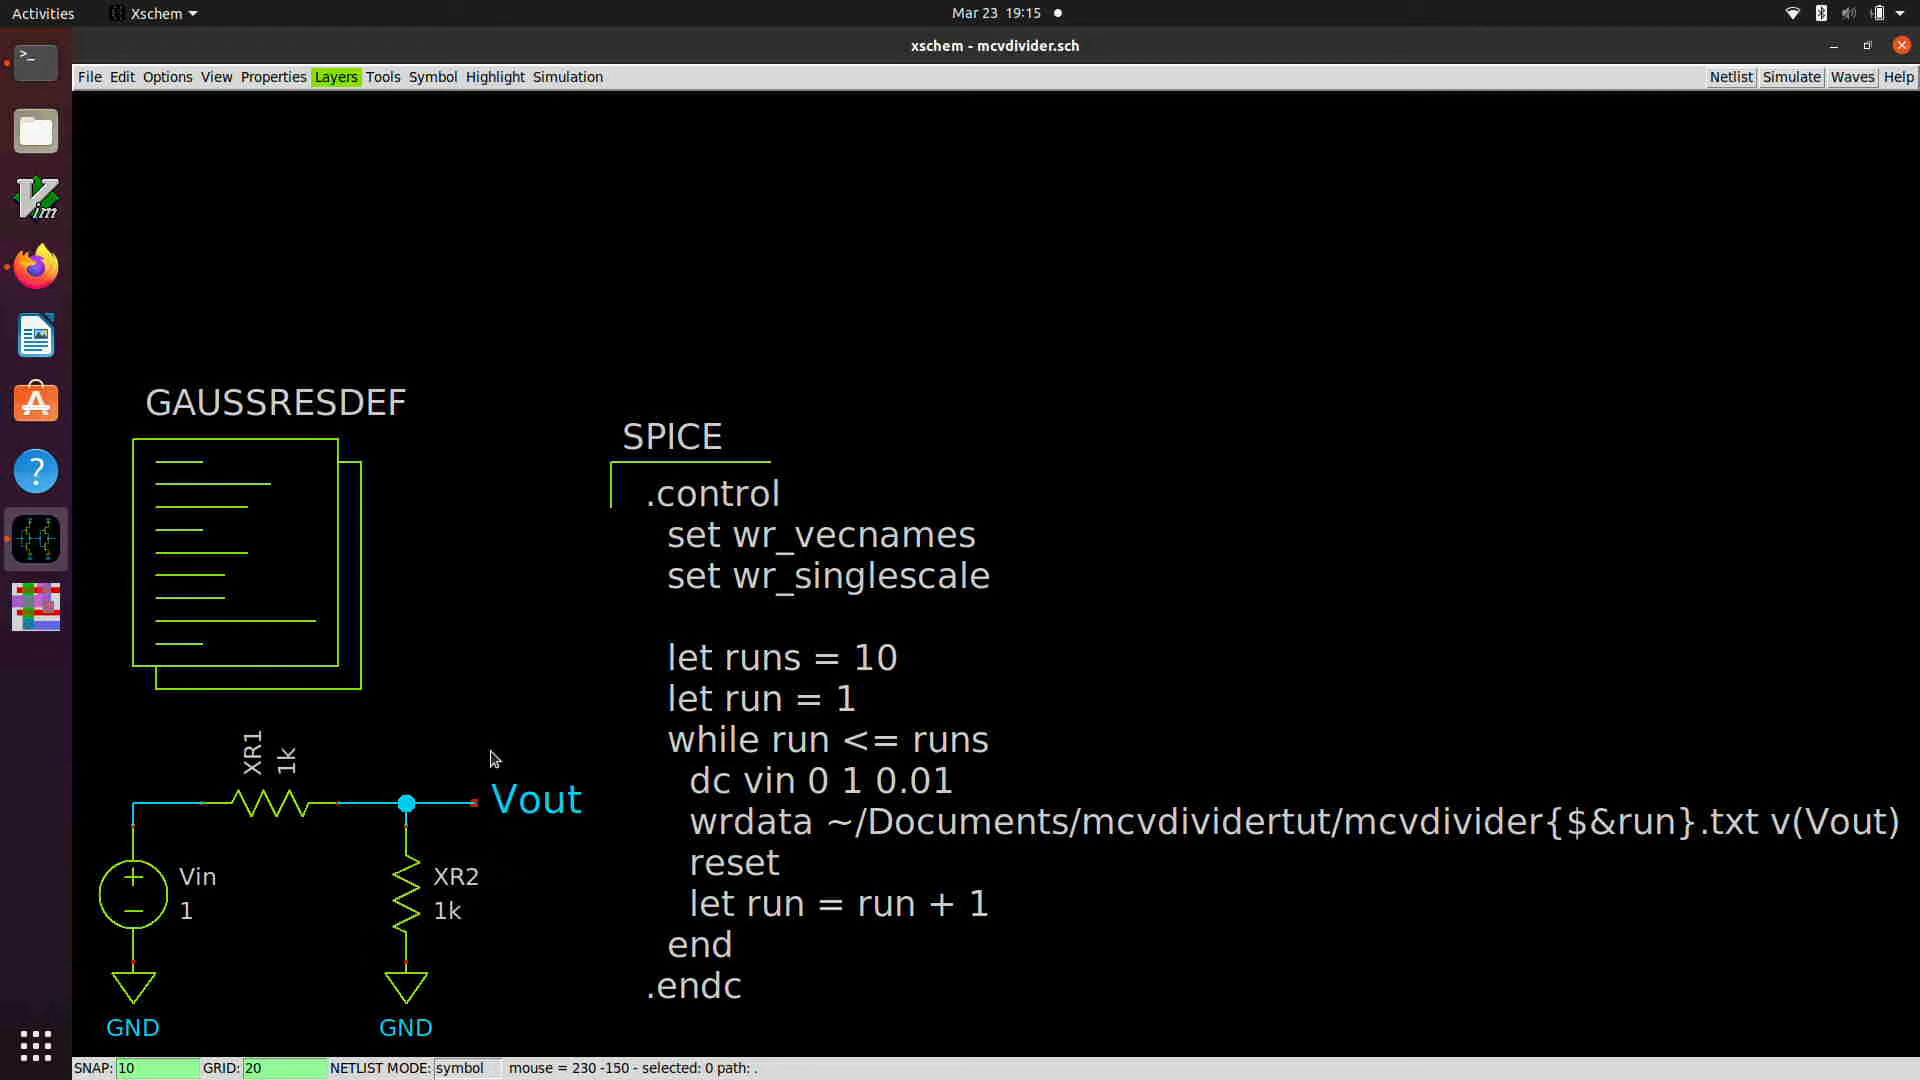
# Step: Examine the MC_SWITCH parameter in the GAUSSRESDEF block's properties, then deselect the block
pyautogui.doubleClick(278, 607)
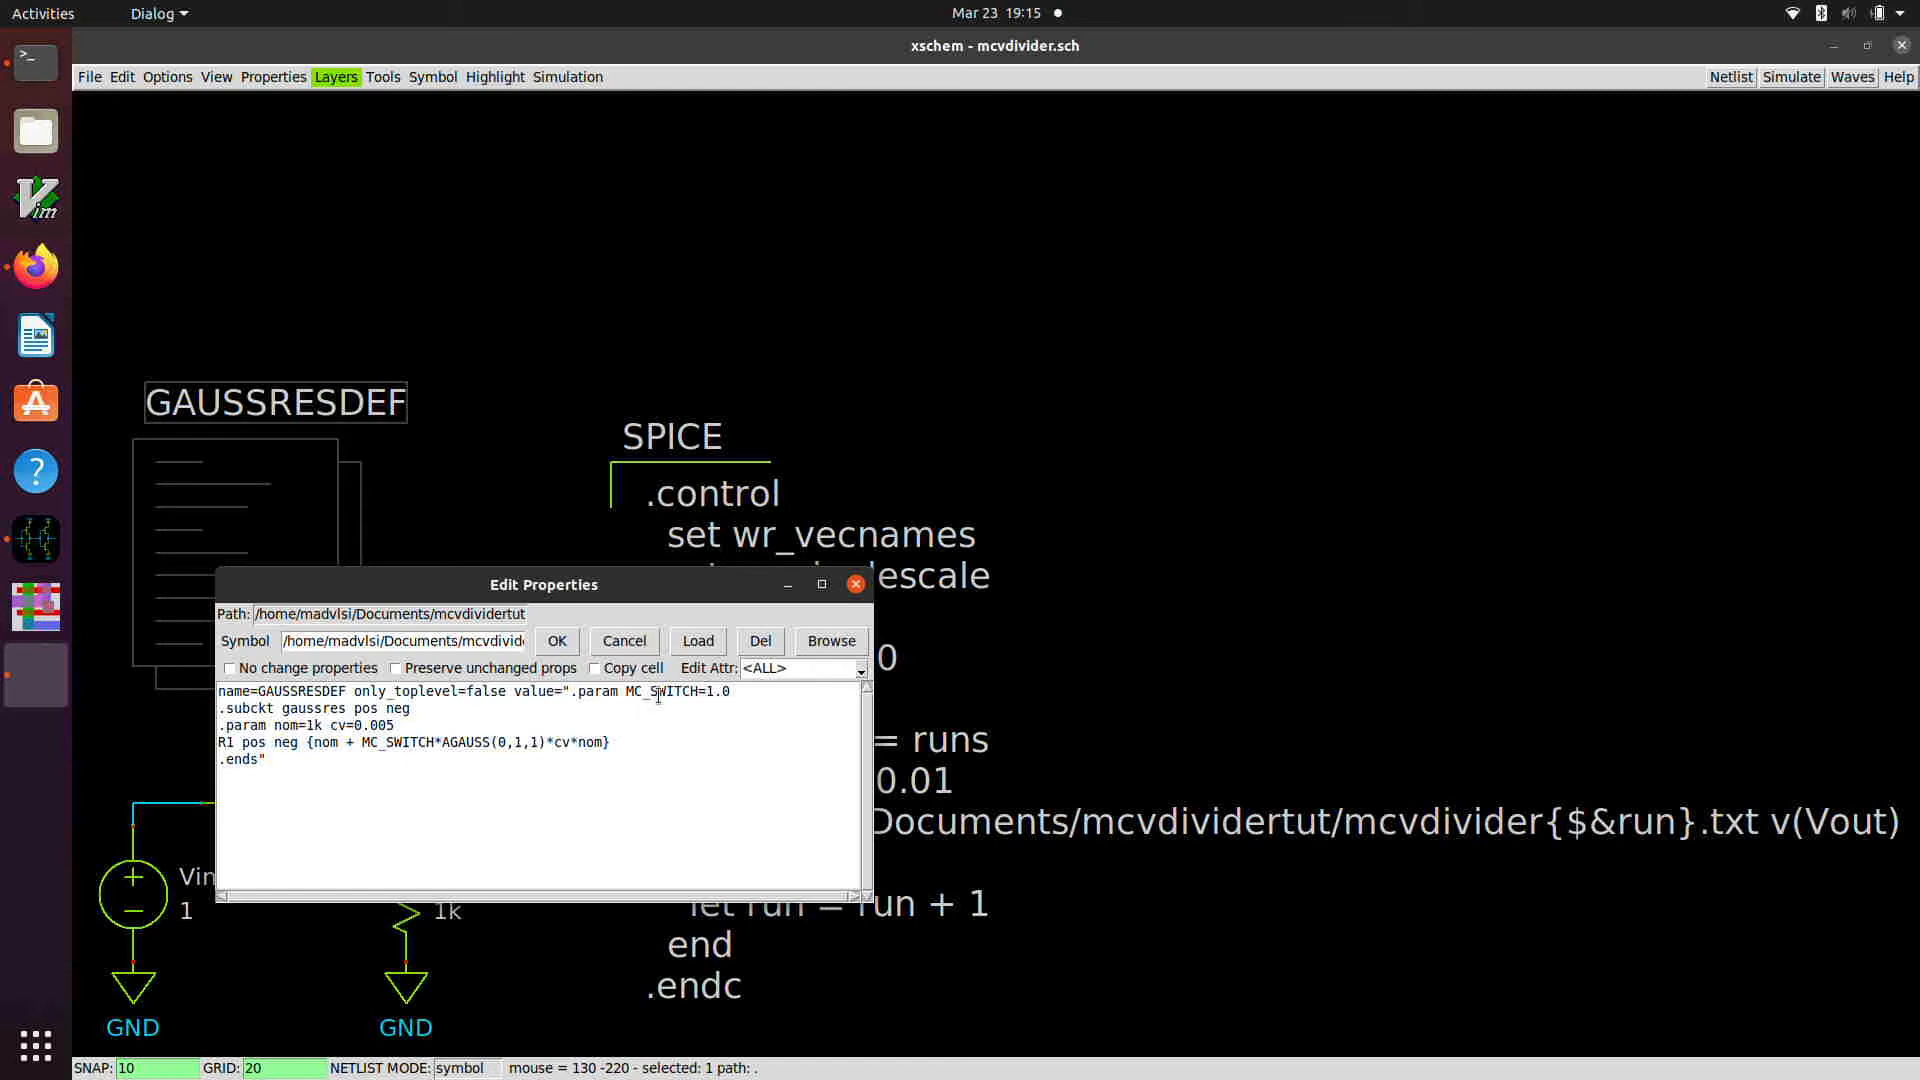
pyautogui.click(711, 691)
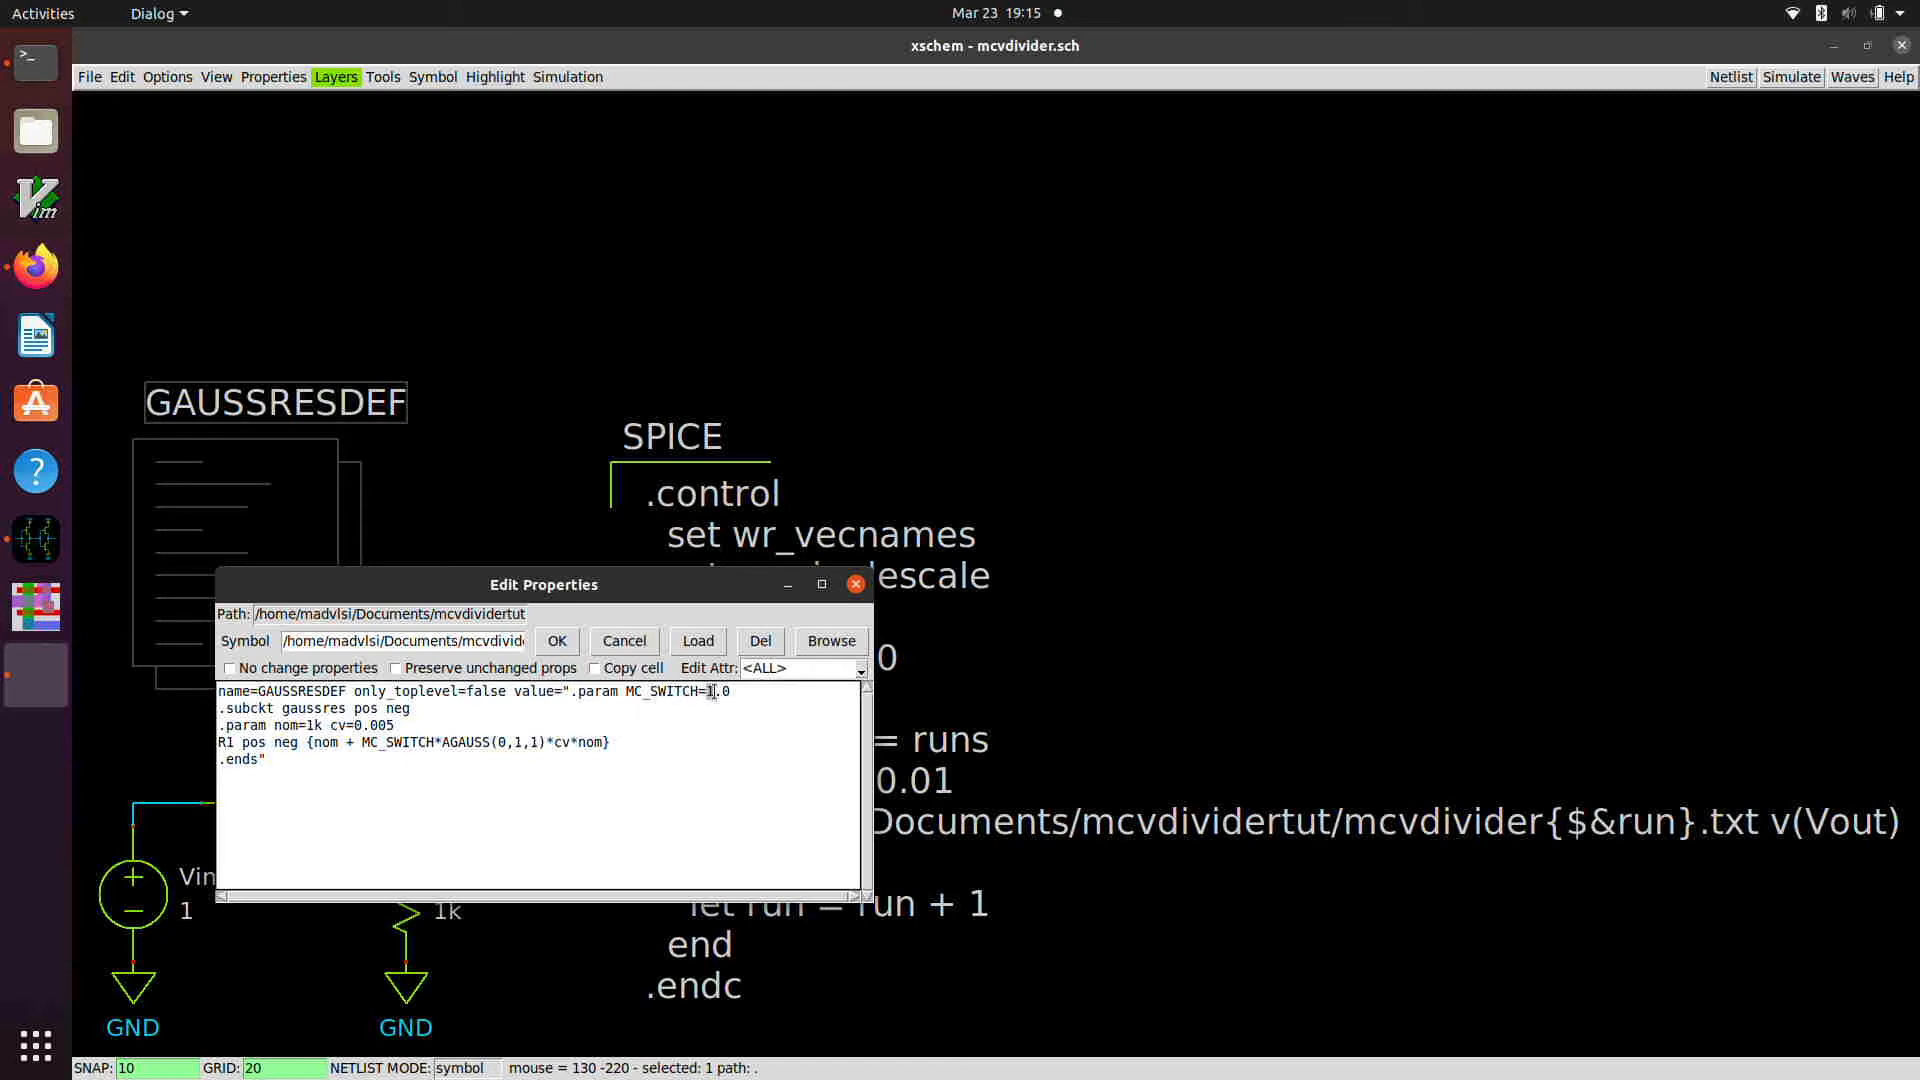
pyautogui.click(557, 641)
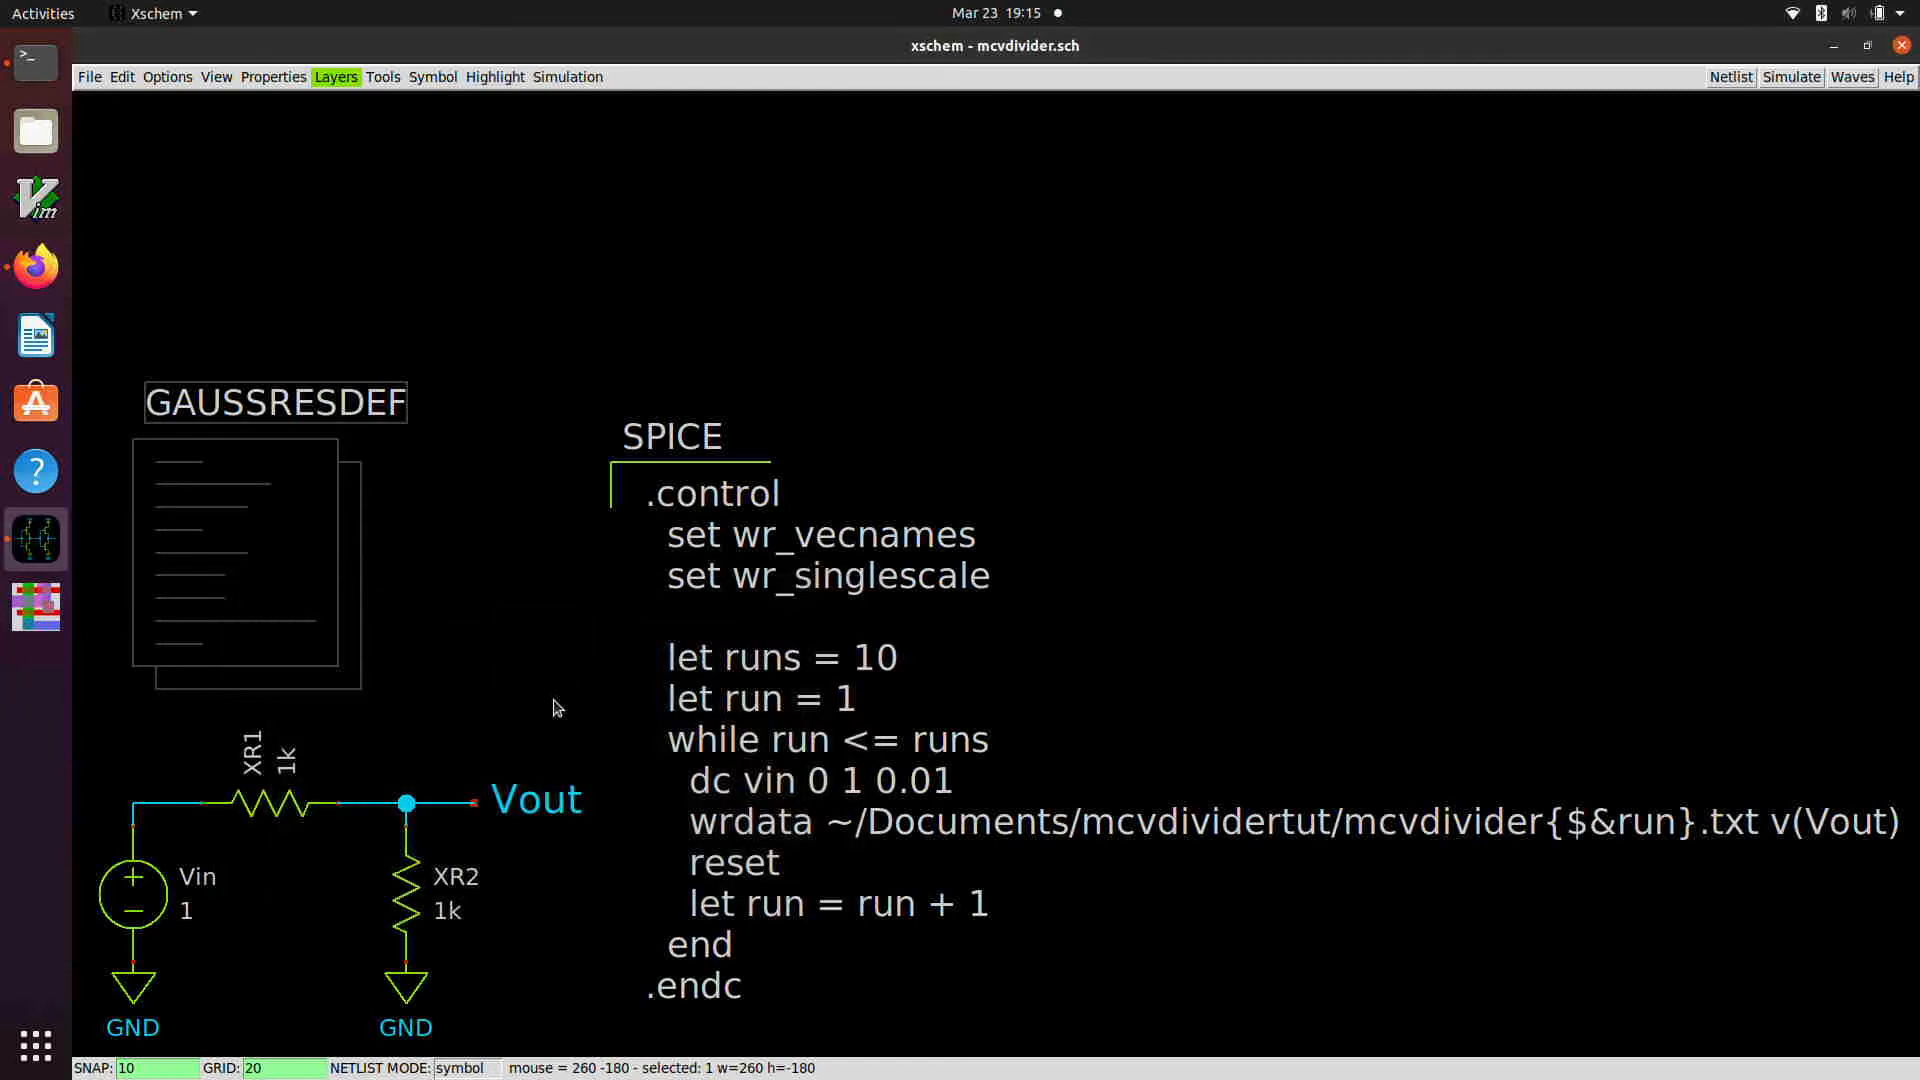
pyautogui.click(599, 660)
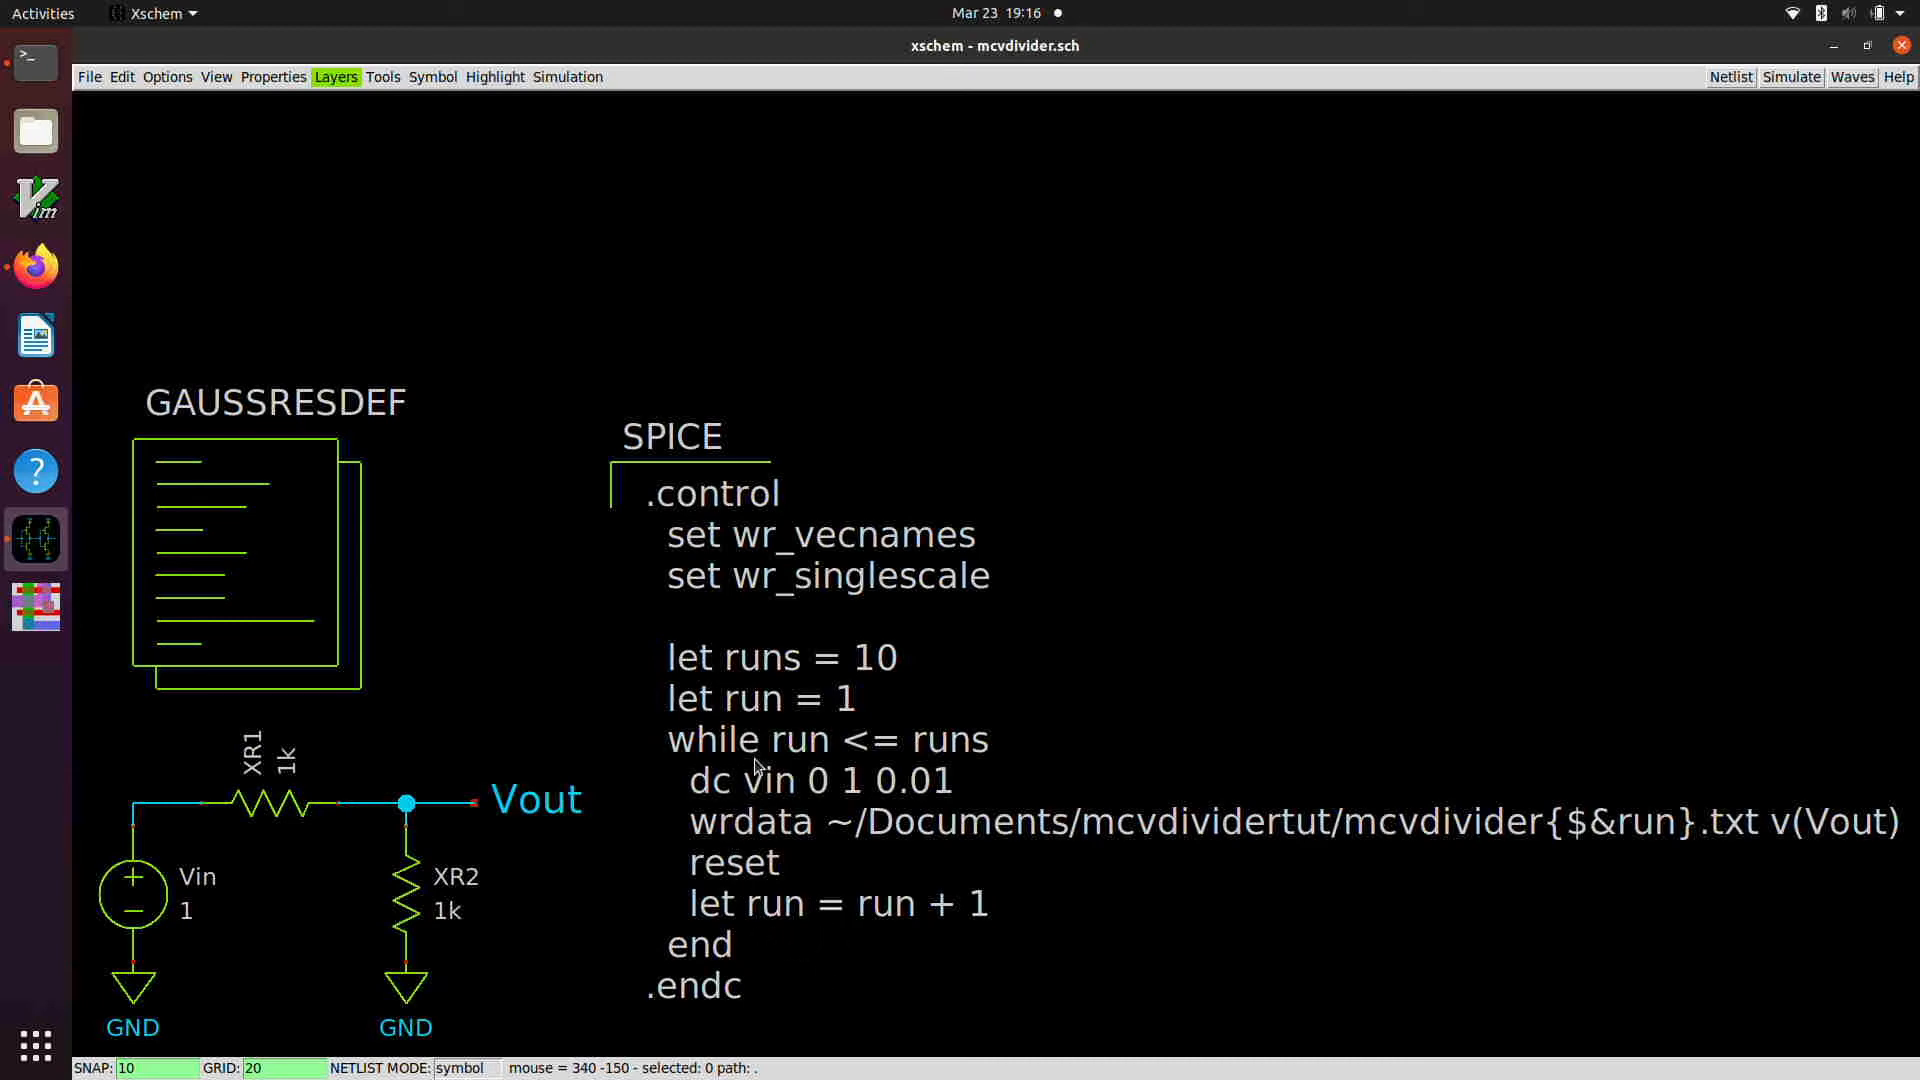
# Step: Try to generate the netlist, then set the netlisting mode to Spice
pyautogui.click(1720, 80)
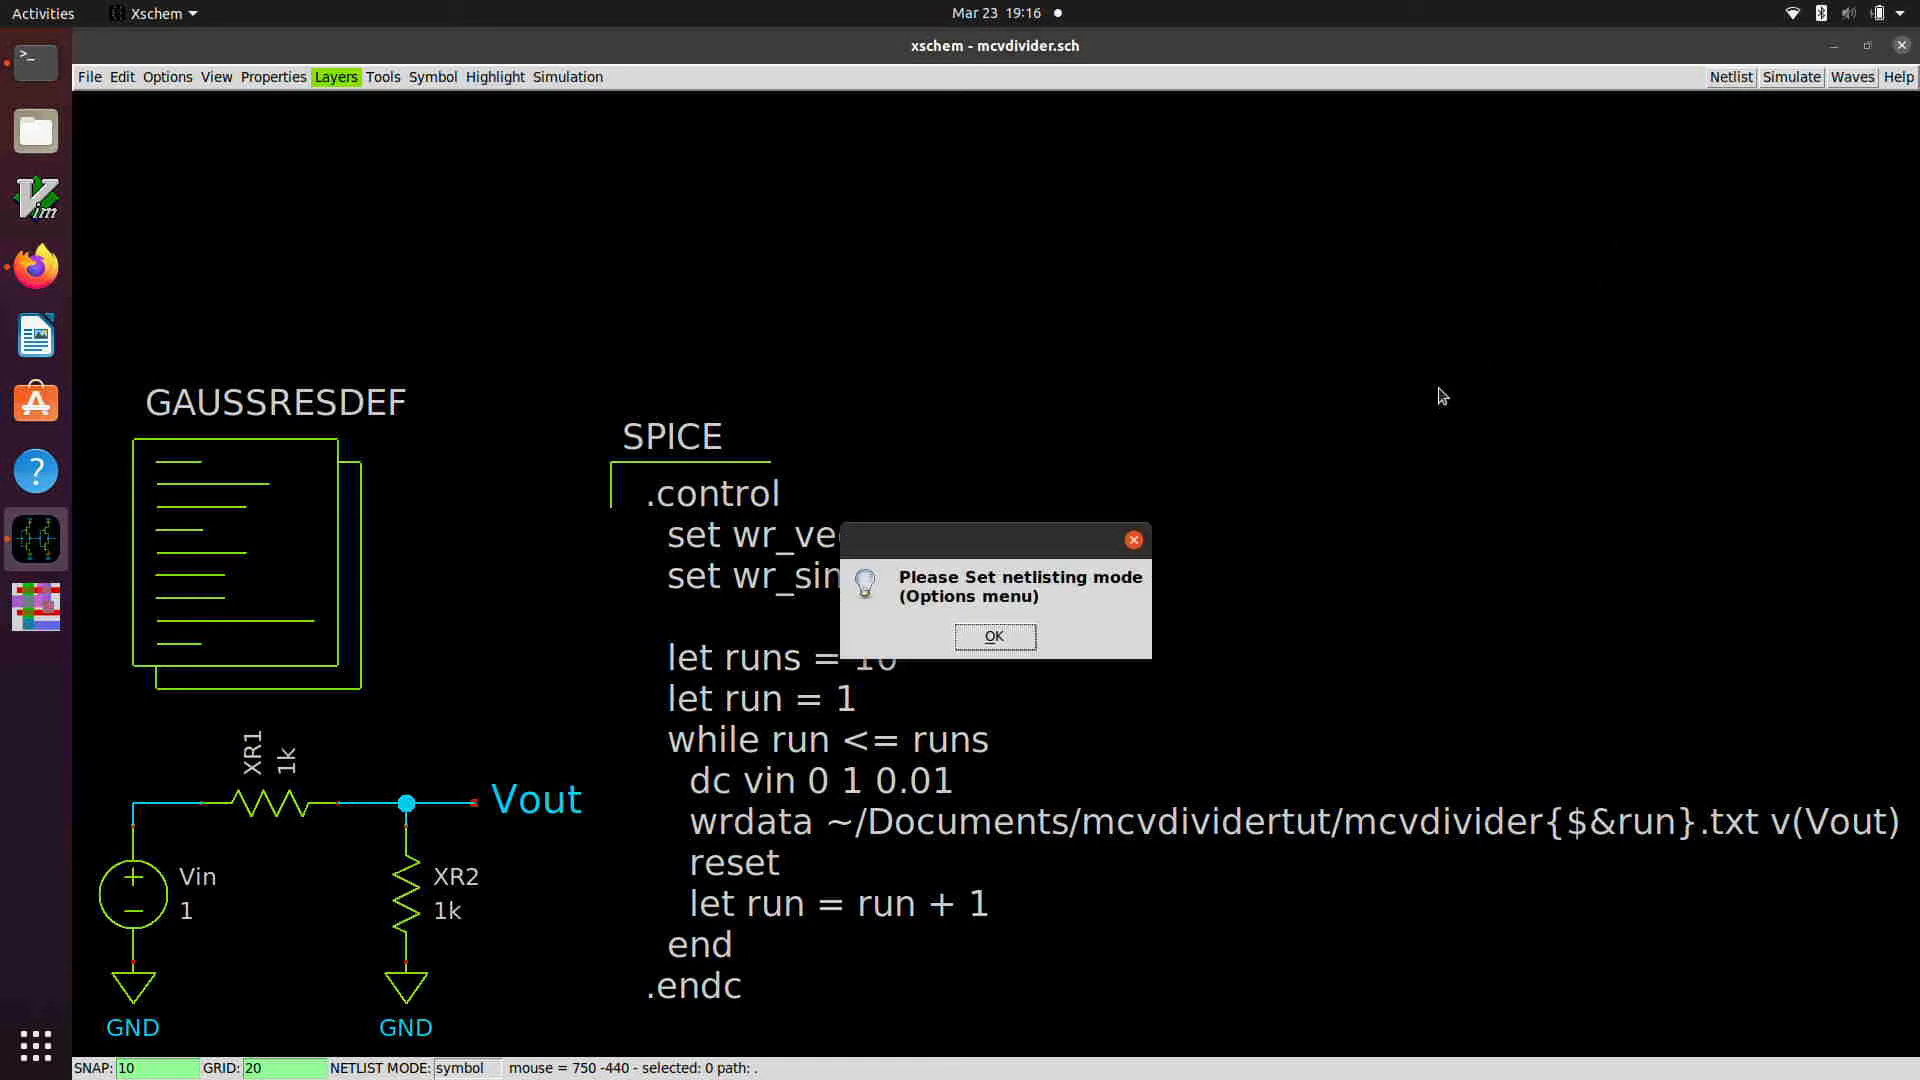
pyautogui.click(994, 637)
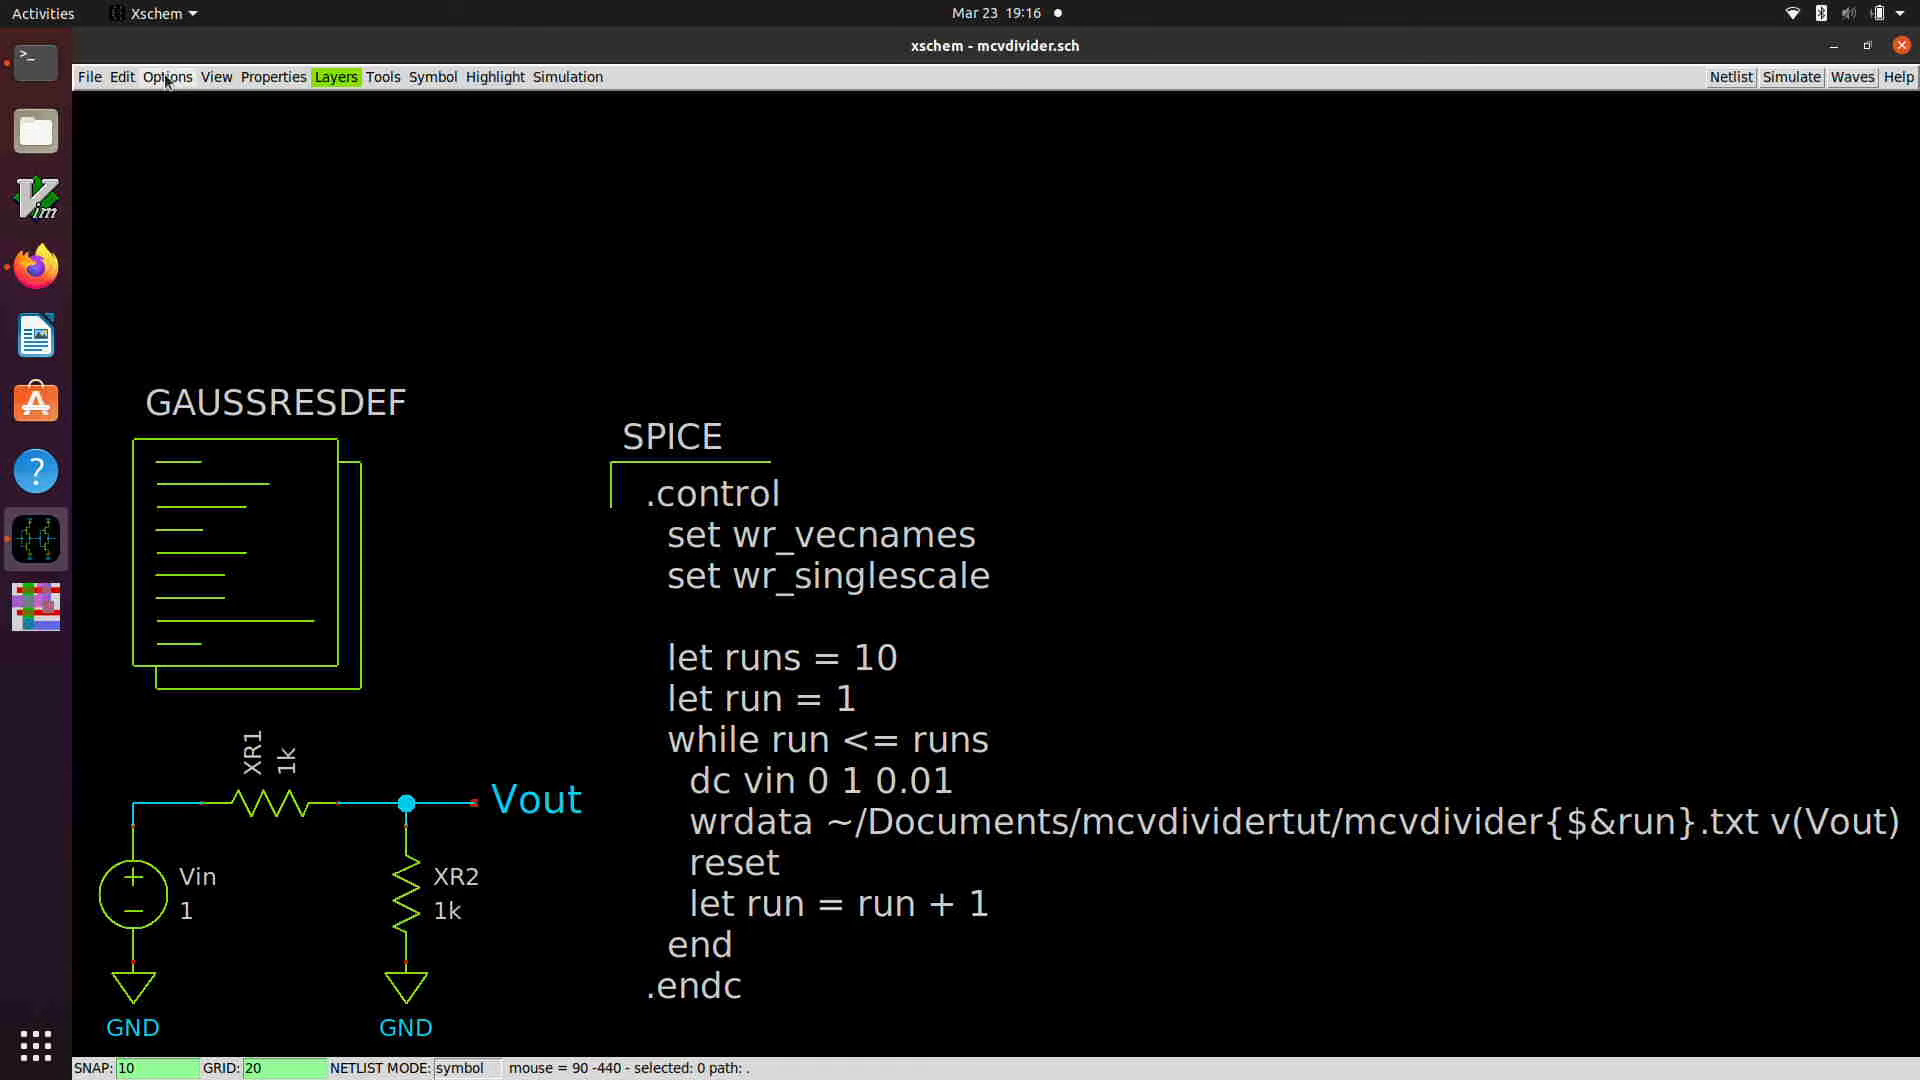
pyautogui.click(133, 77)
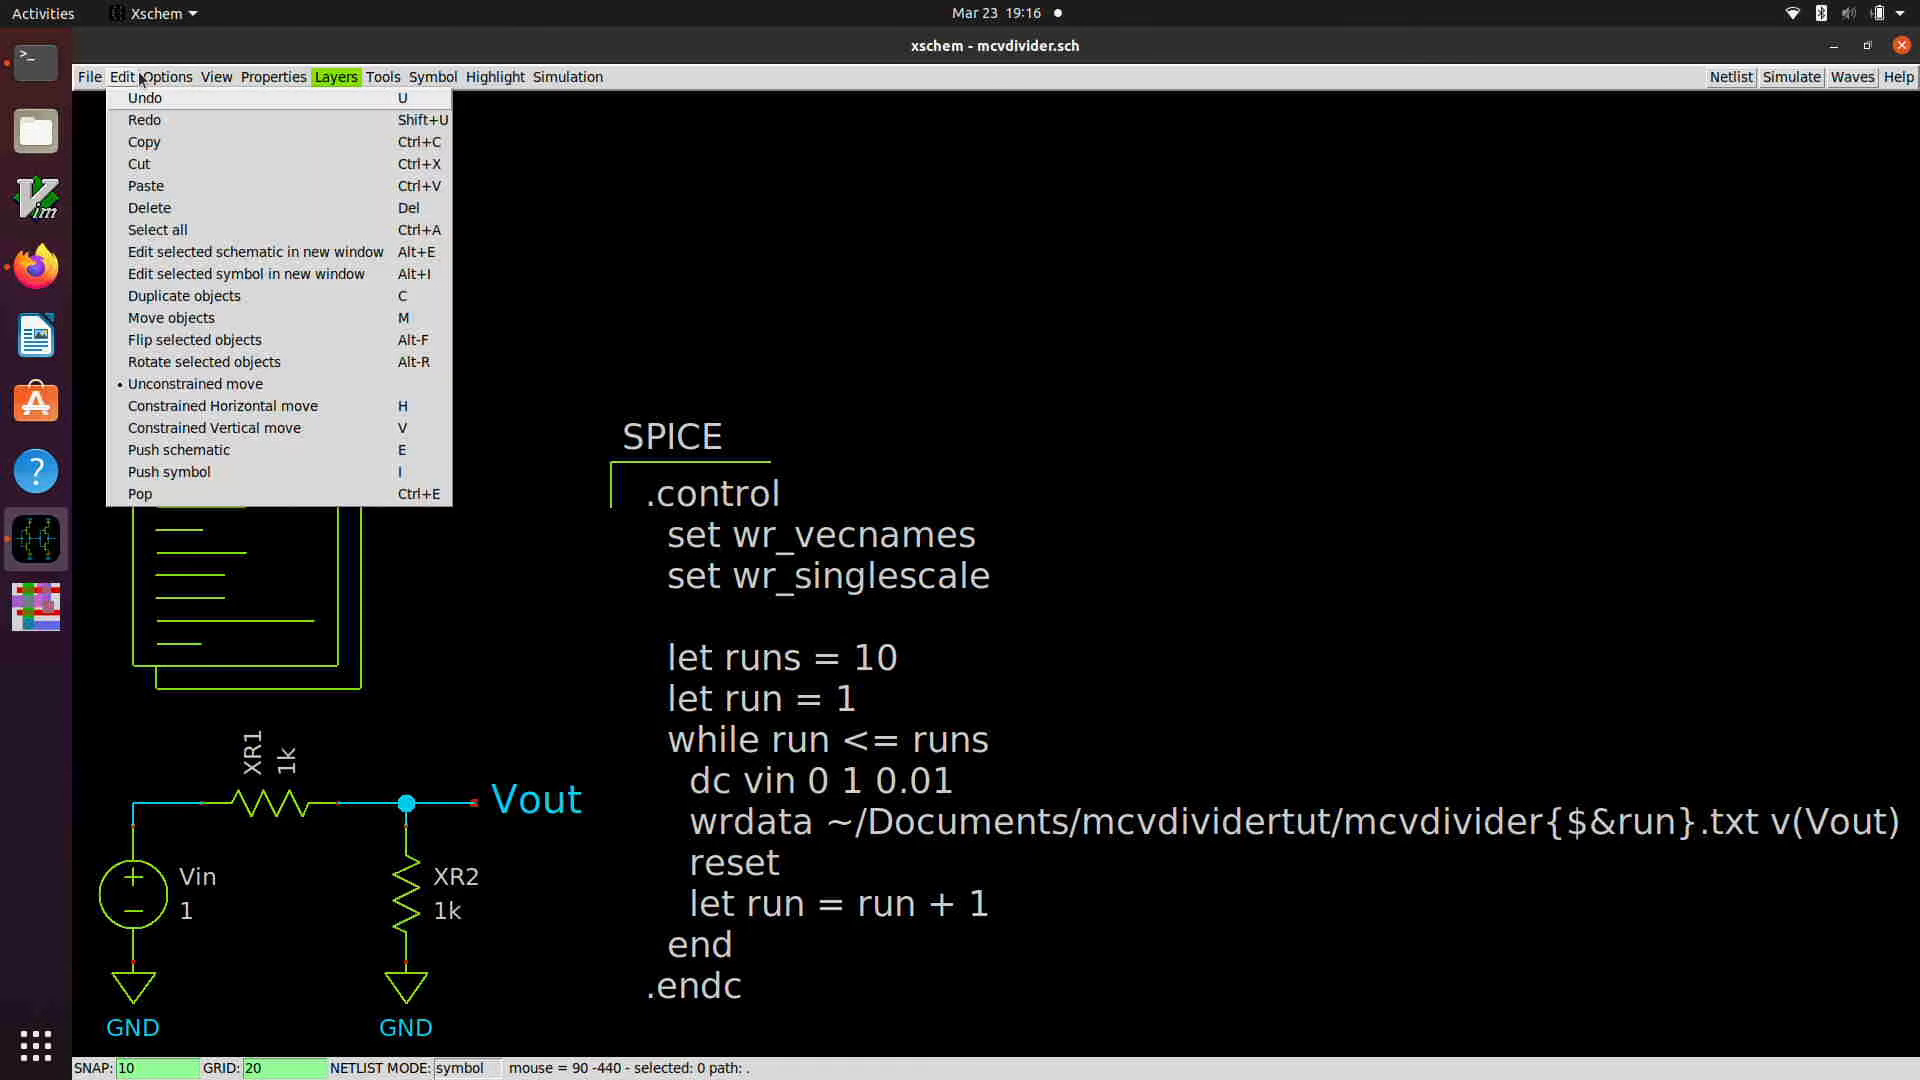
pyautogui.click(162, 77)
pyautogui.click(276, 490)
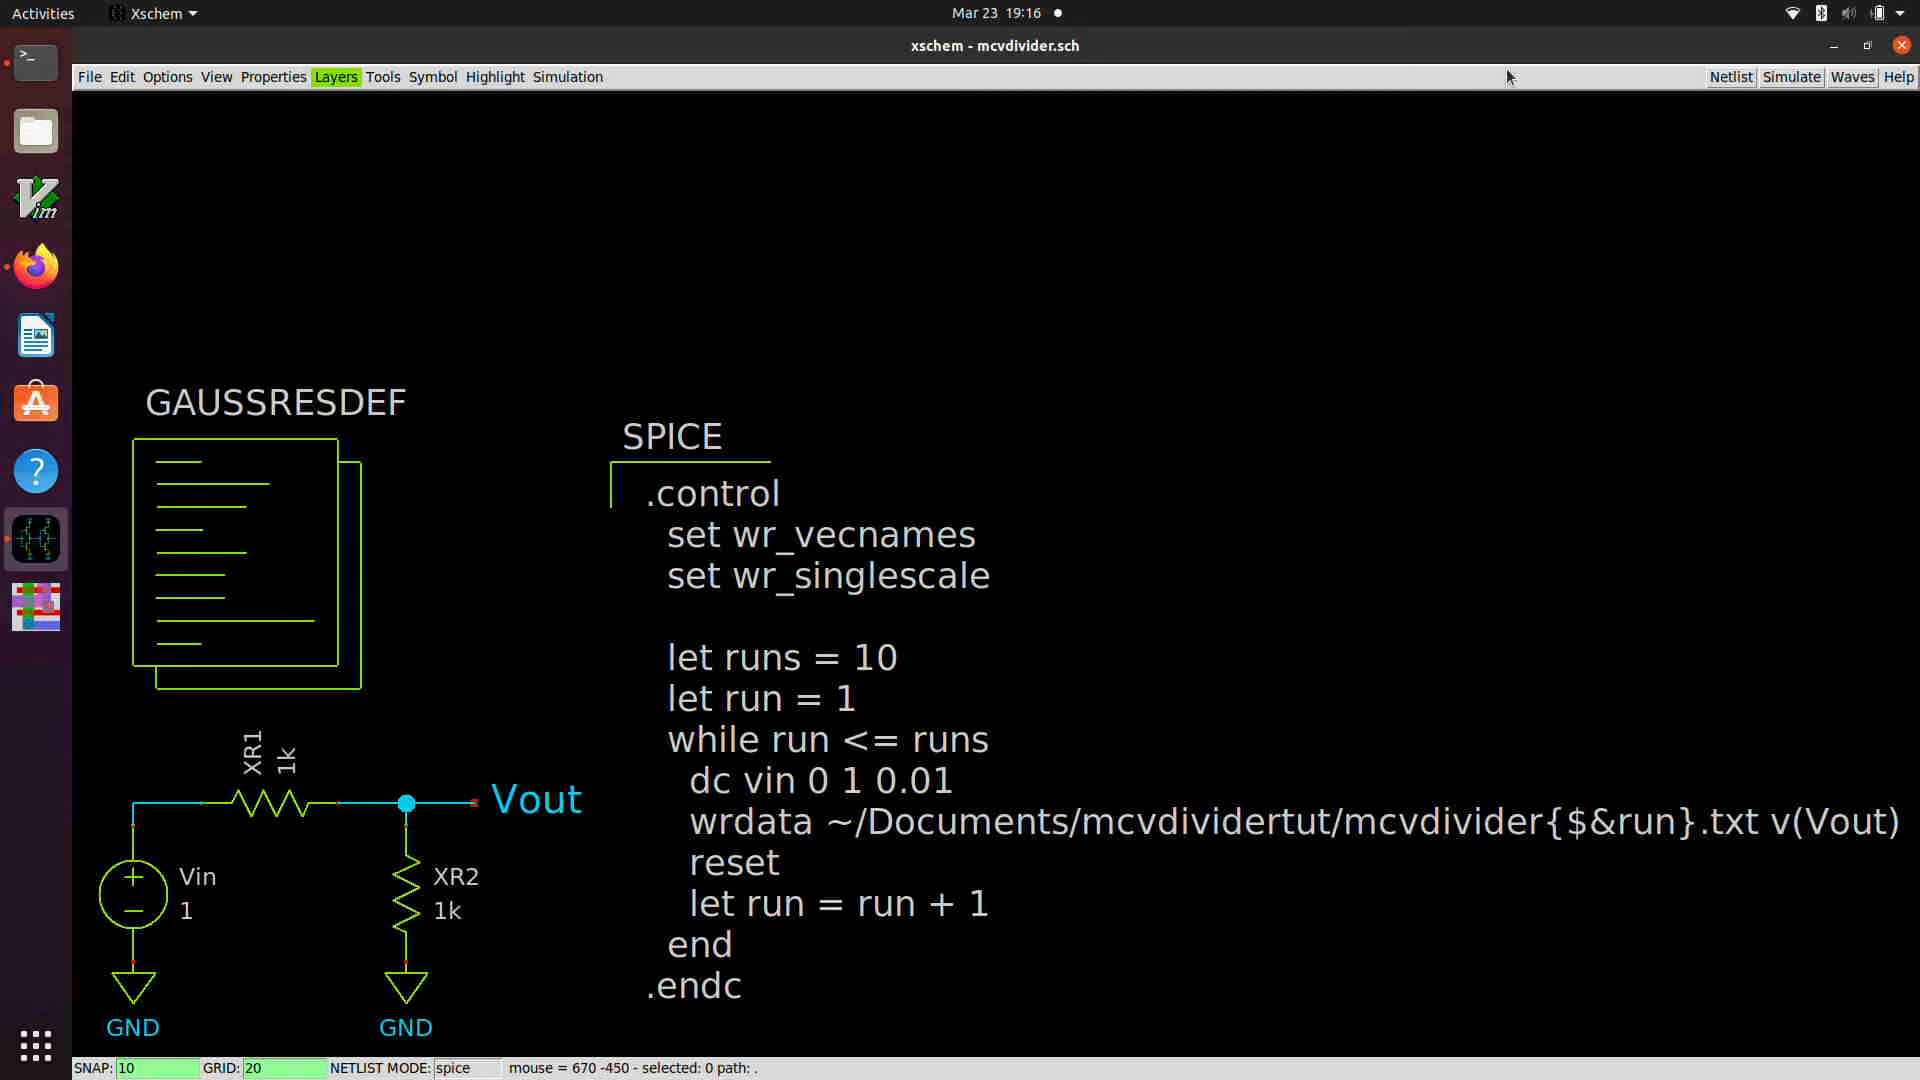
# Step: Generate the Spice netlist of mcvdivider.sch and run the simulation
pyautogui.click(1731, 77)
pyautogui.click(1791, 77)
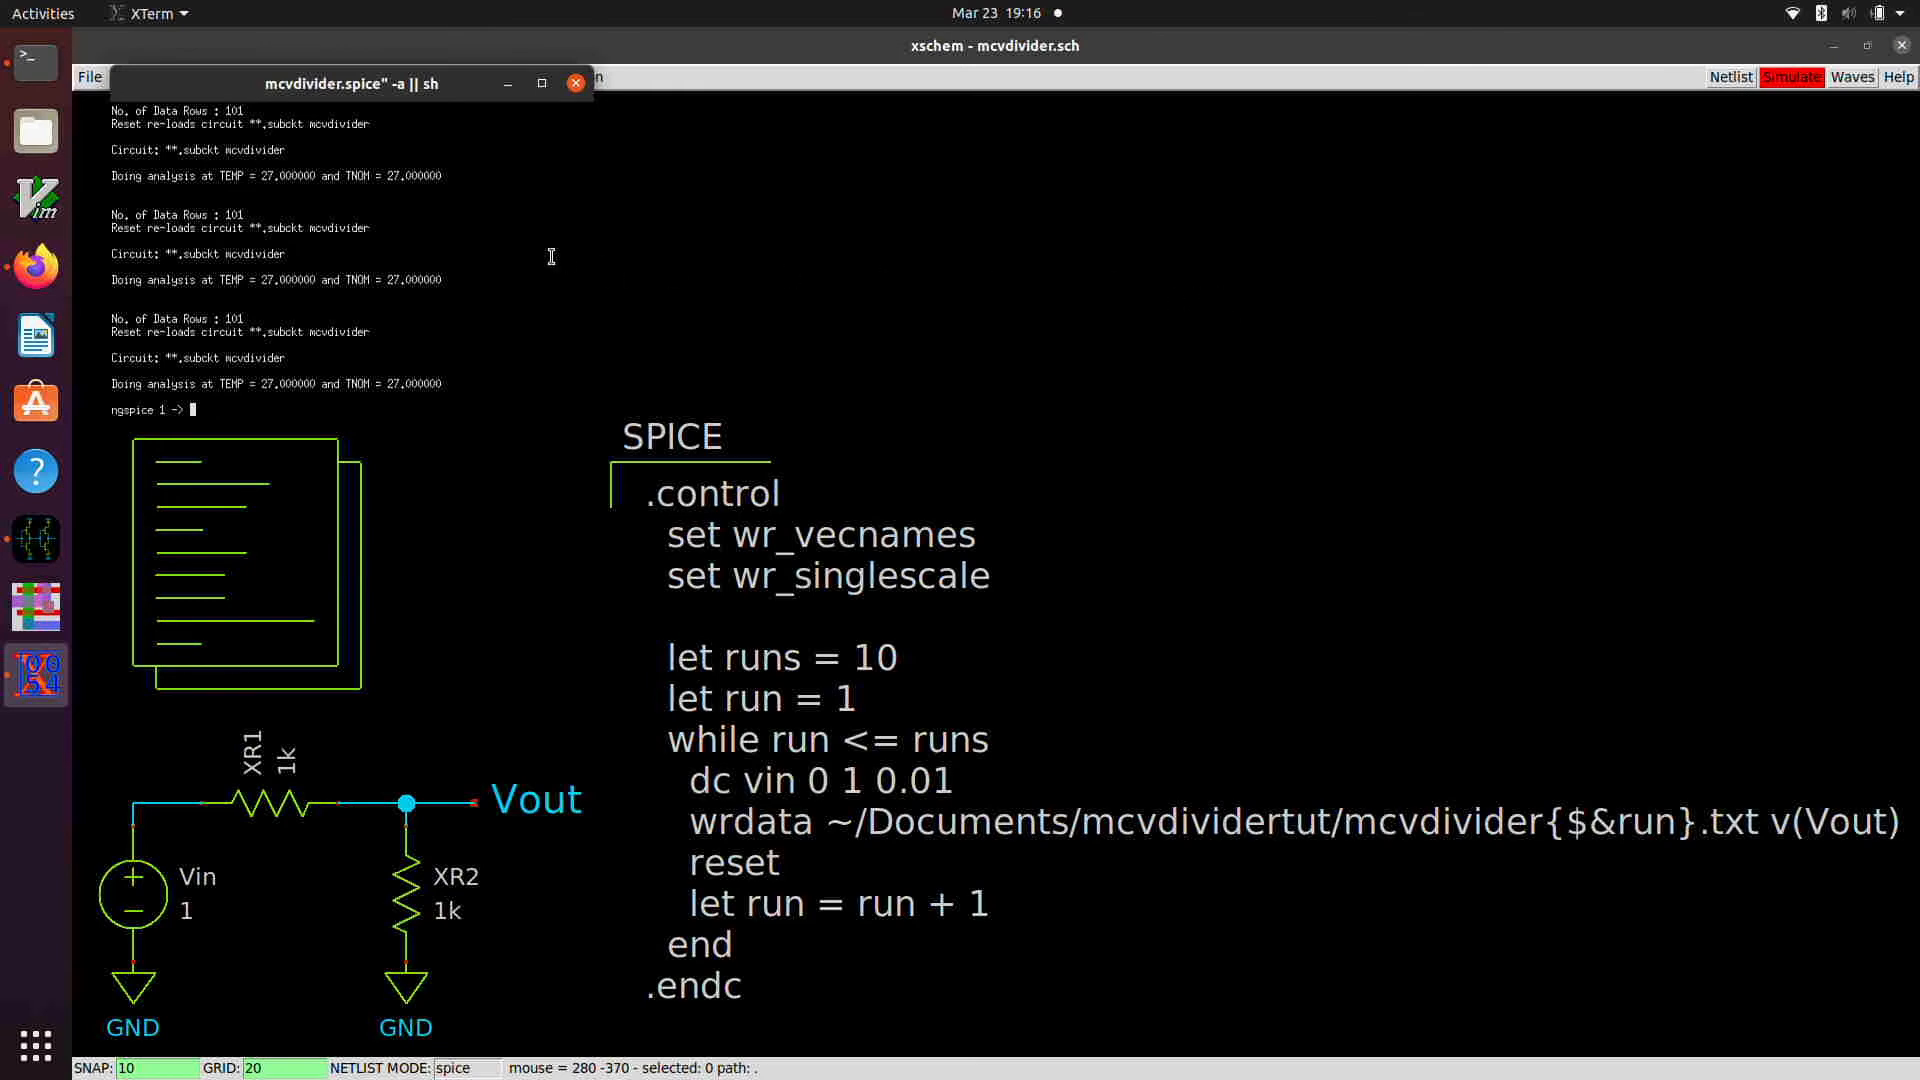
# Step: List the available simulation plots in ngspice with the setplot command
pyautogui.write('setplot')
pyautogui.press('Return')
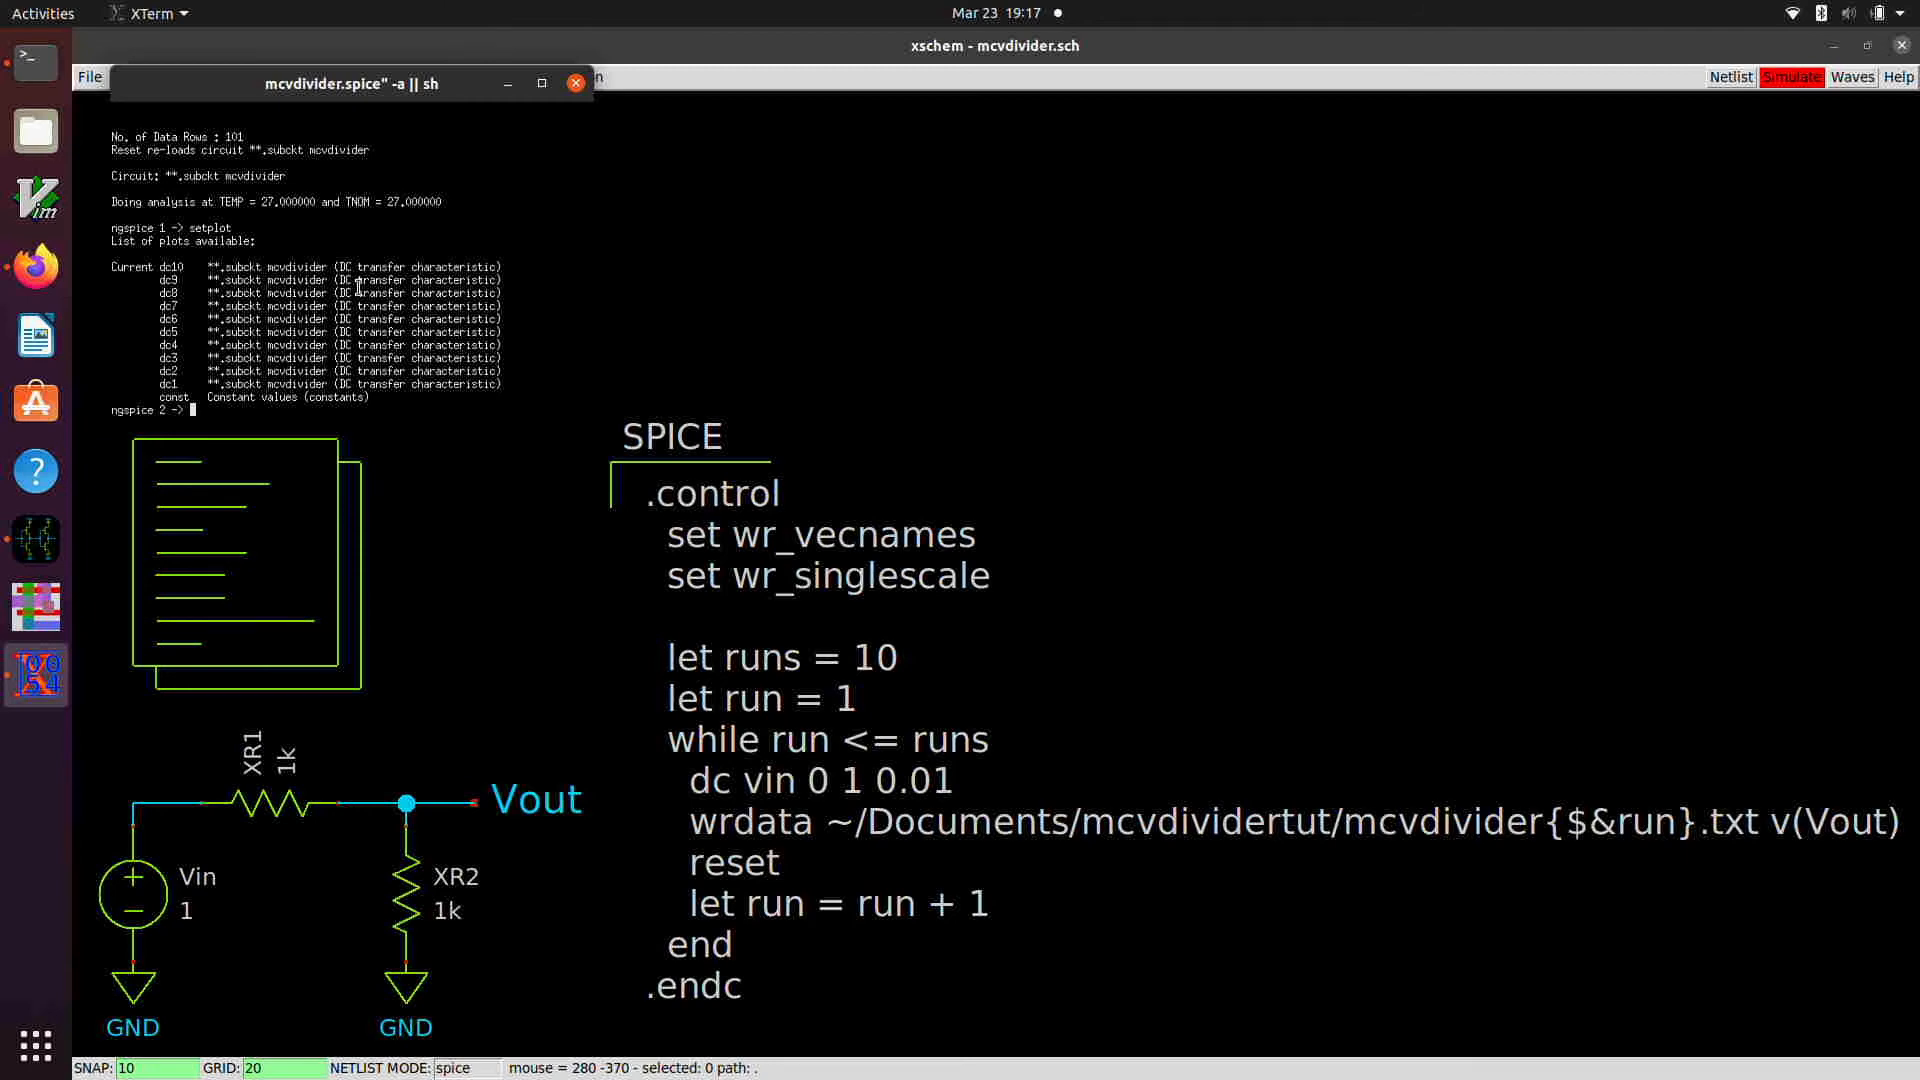
# Step: Plot v(Vout) from the dc1, dc2, dc3 and dc4 runs together in ngspice
pyautogui.write('plot dc1.v(Vout) dc2.v(Vout) dc3.v')
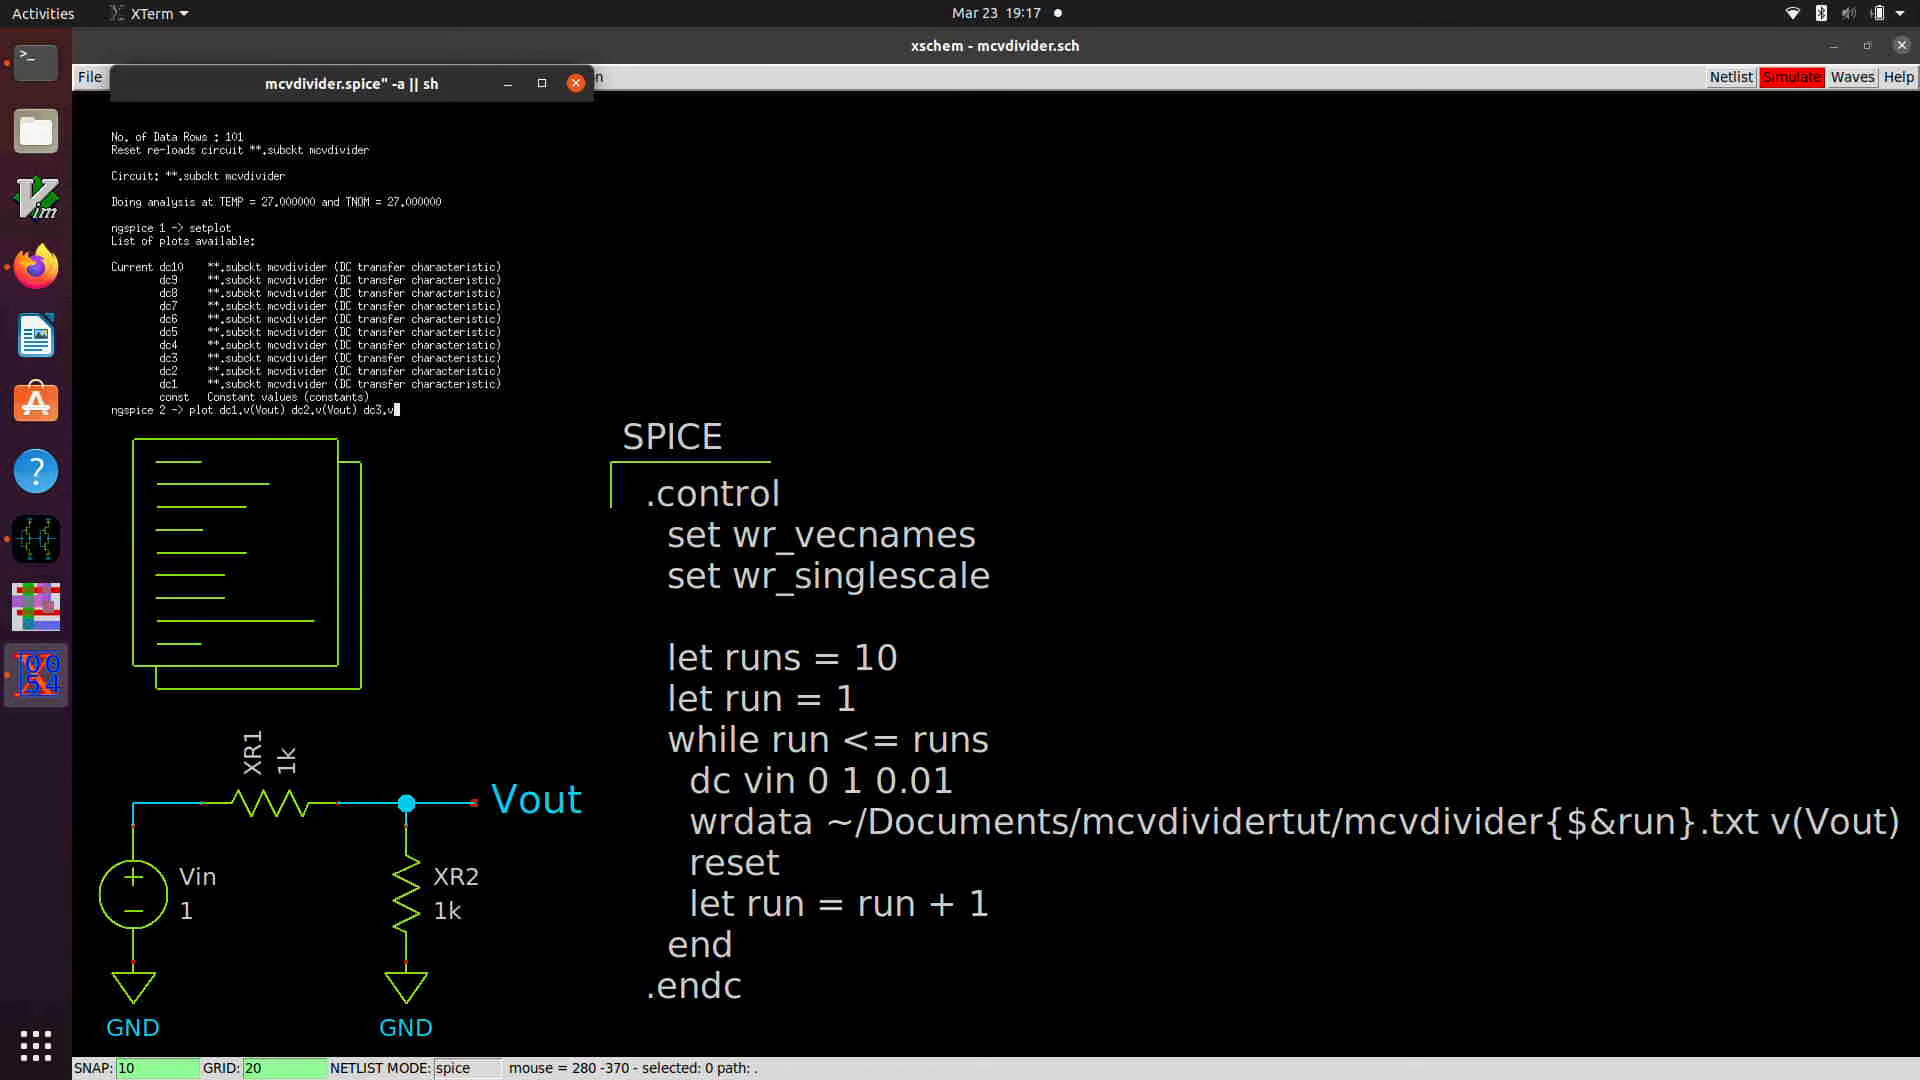
pyautogui.write('(Vout) dc4.v(Vout)')
pyautogui.press('Return')
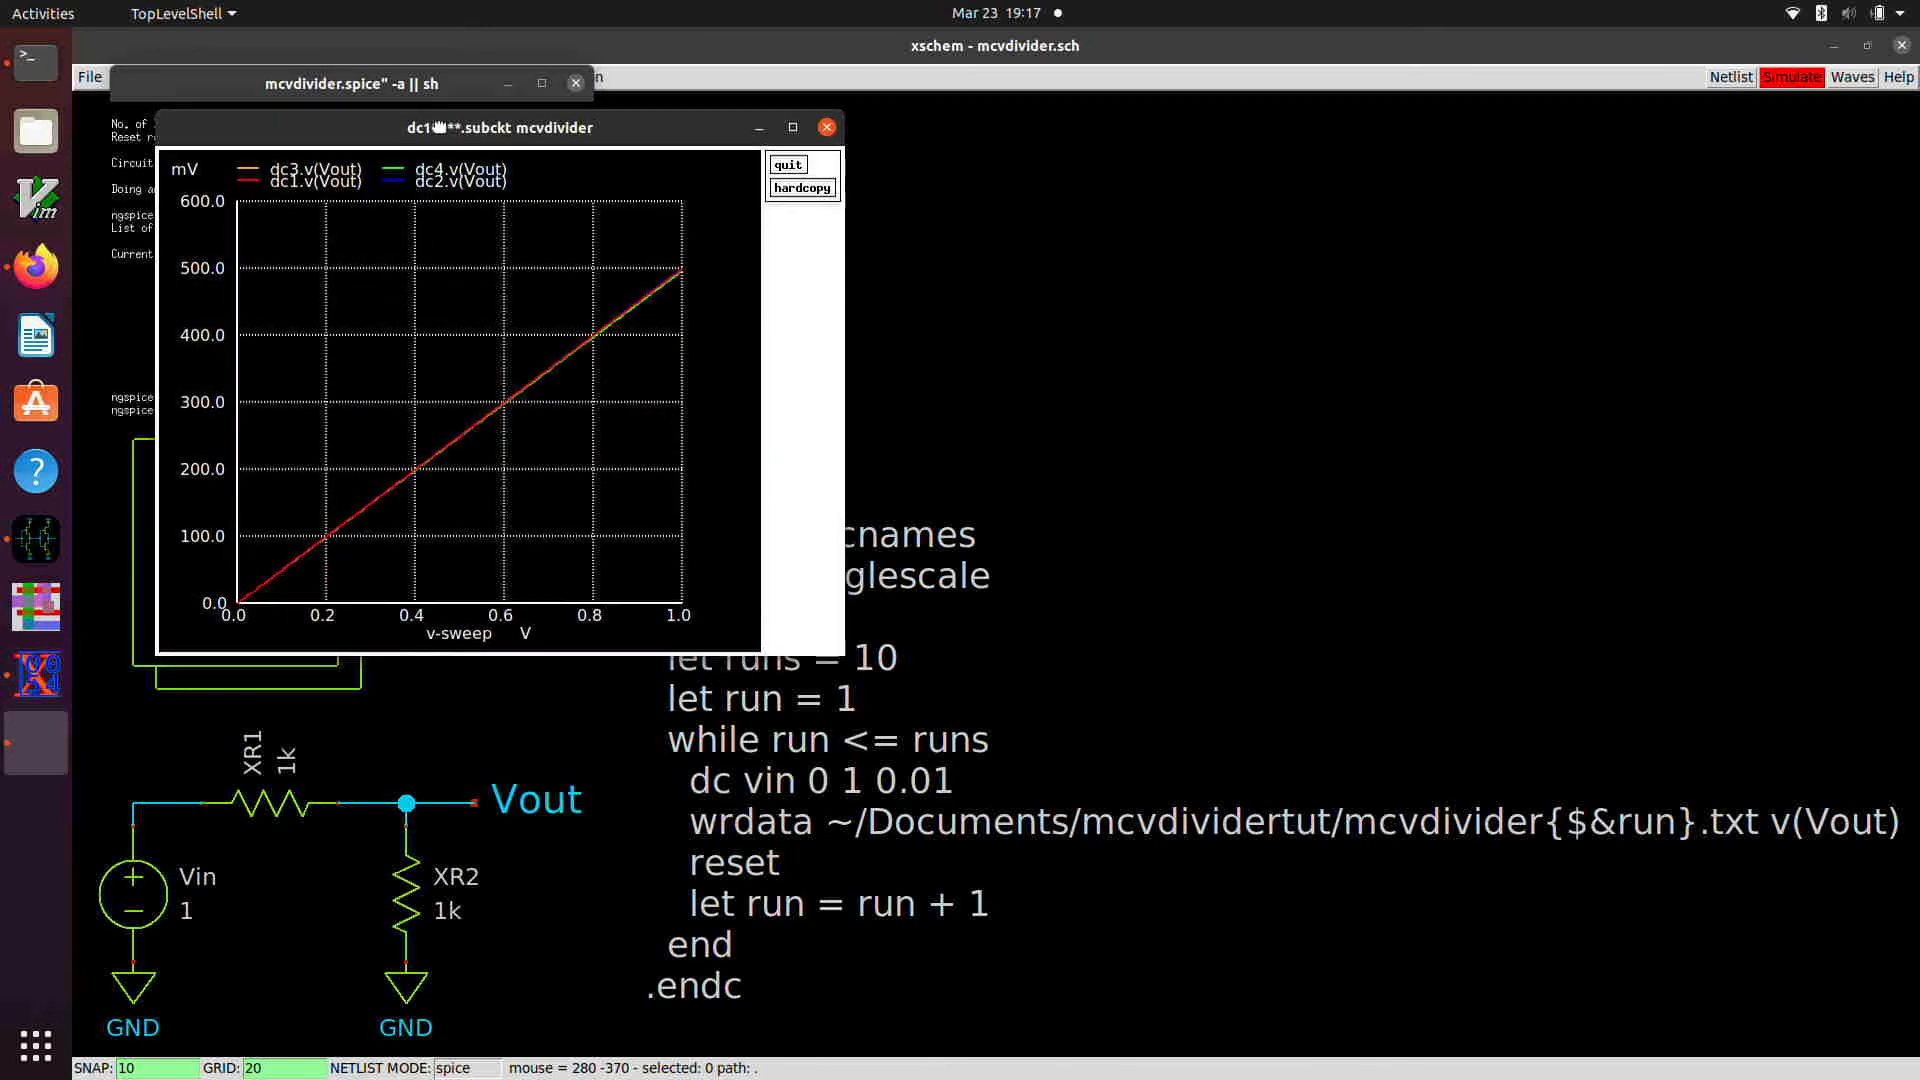
# Step: Maximize the plot window to examine the spread between the Vout curves, then close the plot
pyautogui.moveTo(451, 128); pyautogui.dragTo(1320, 125)
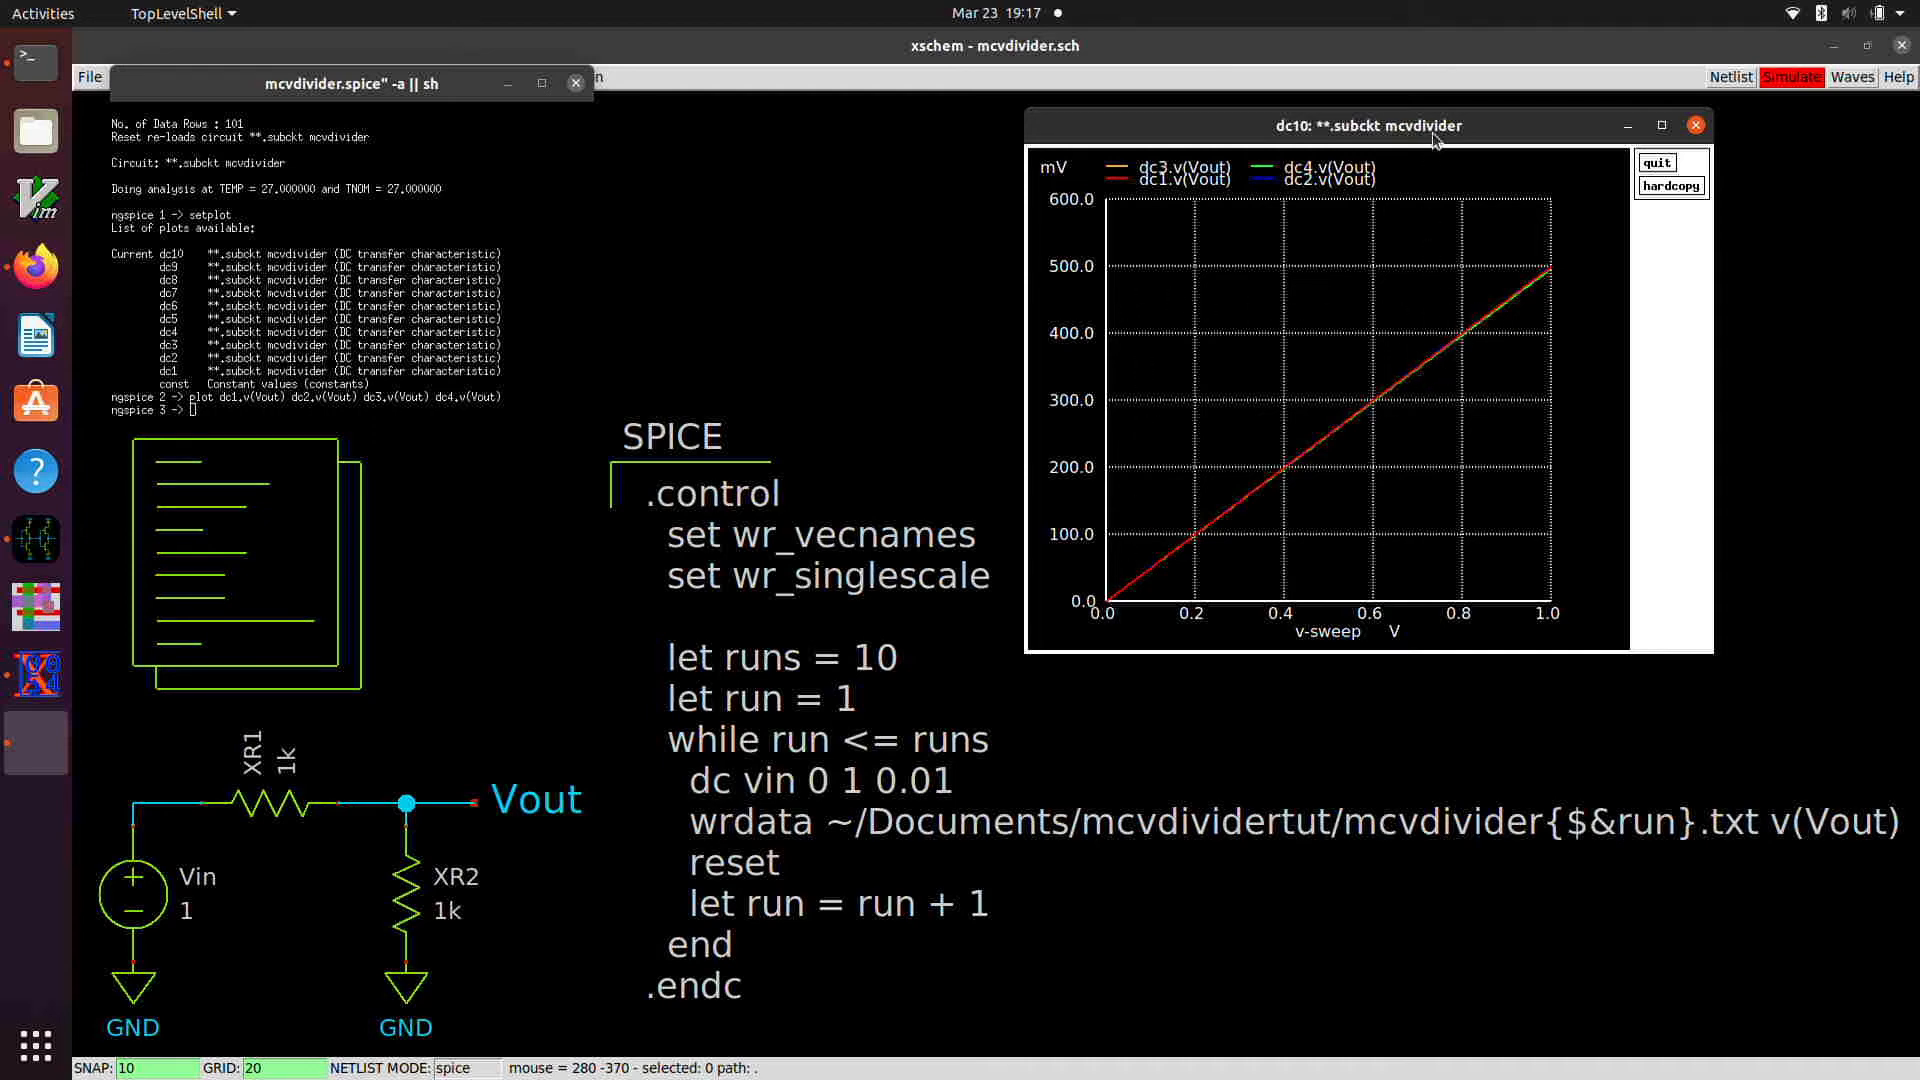
pyautogui.moveTo(1434, 126); pyautogui.dragTo(1381, 12)
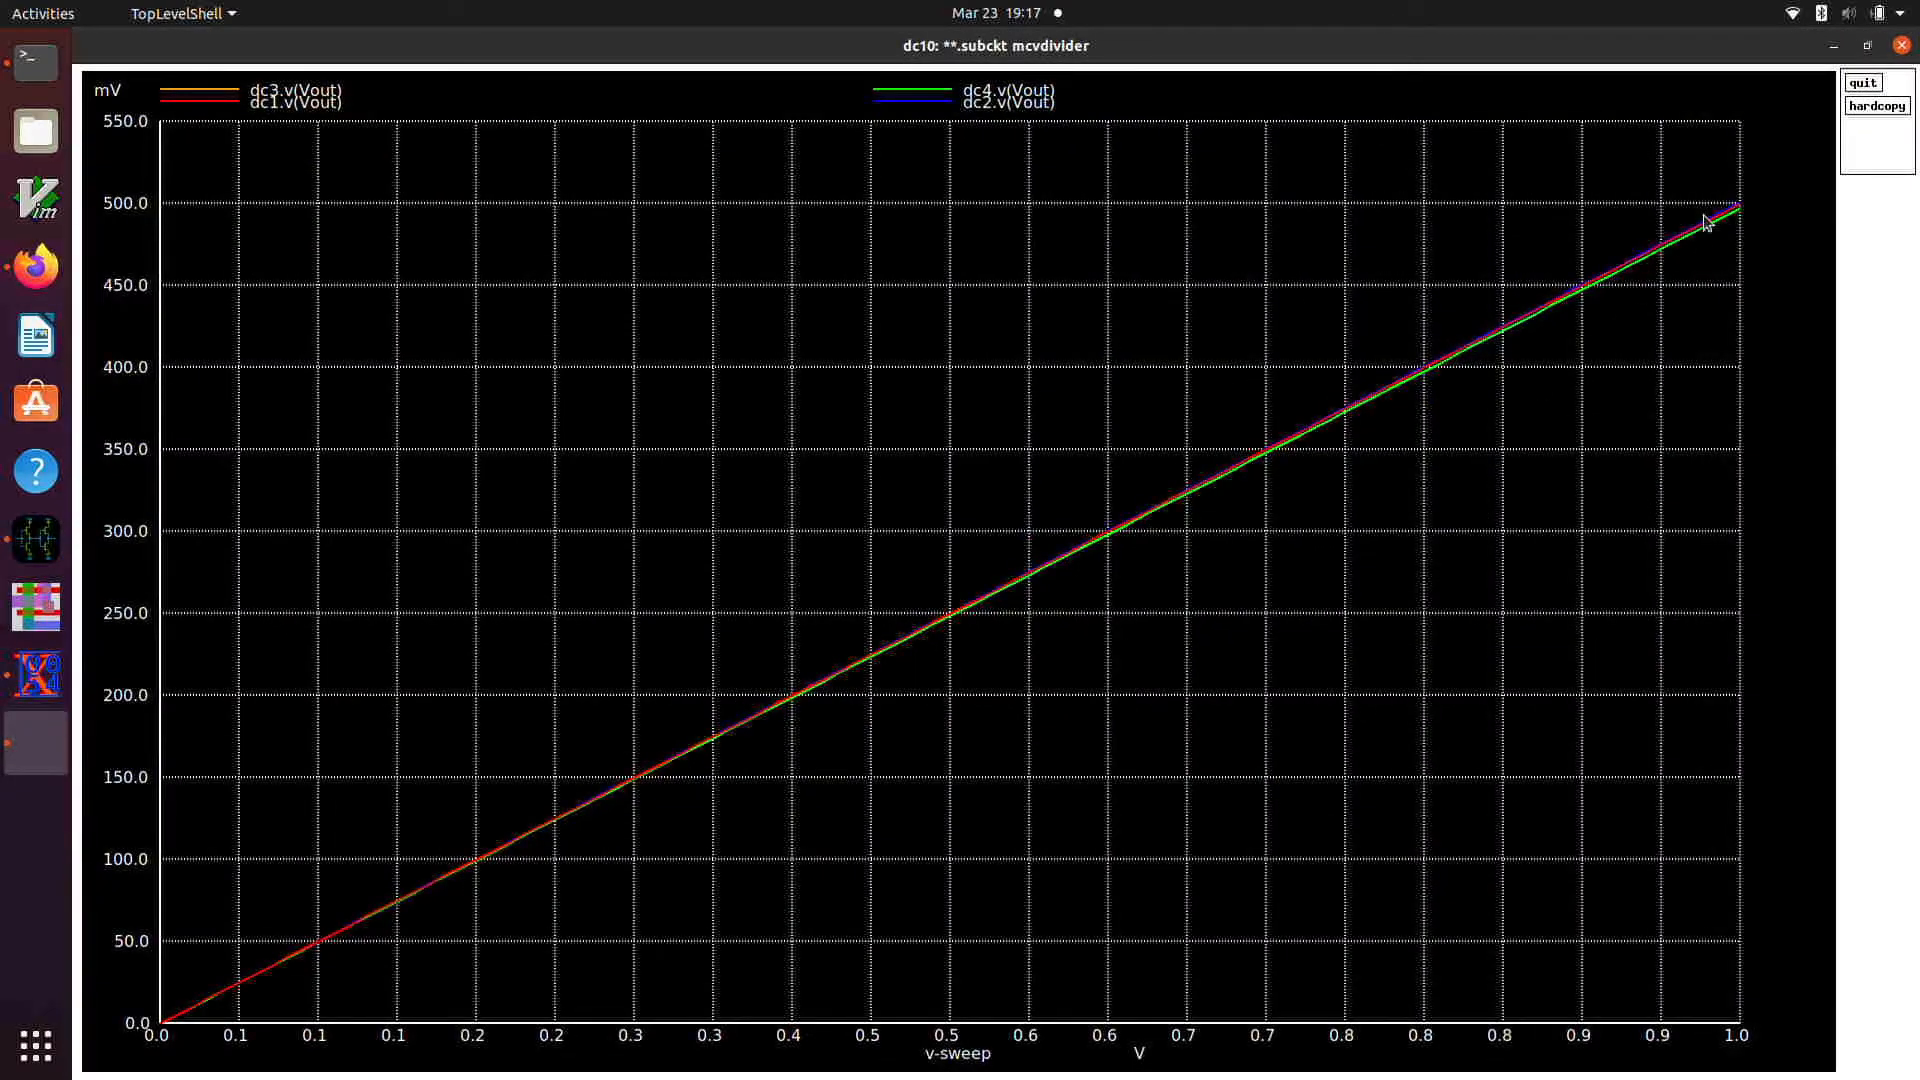
pyautogui.click(1863, 83)
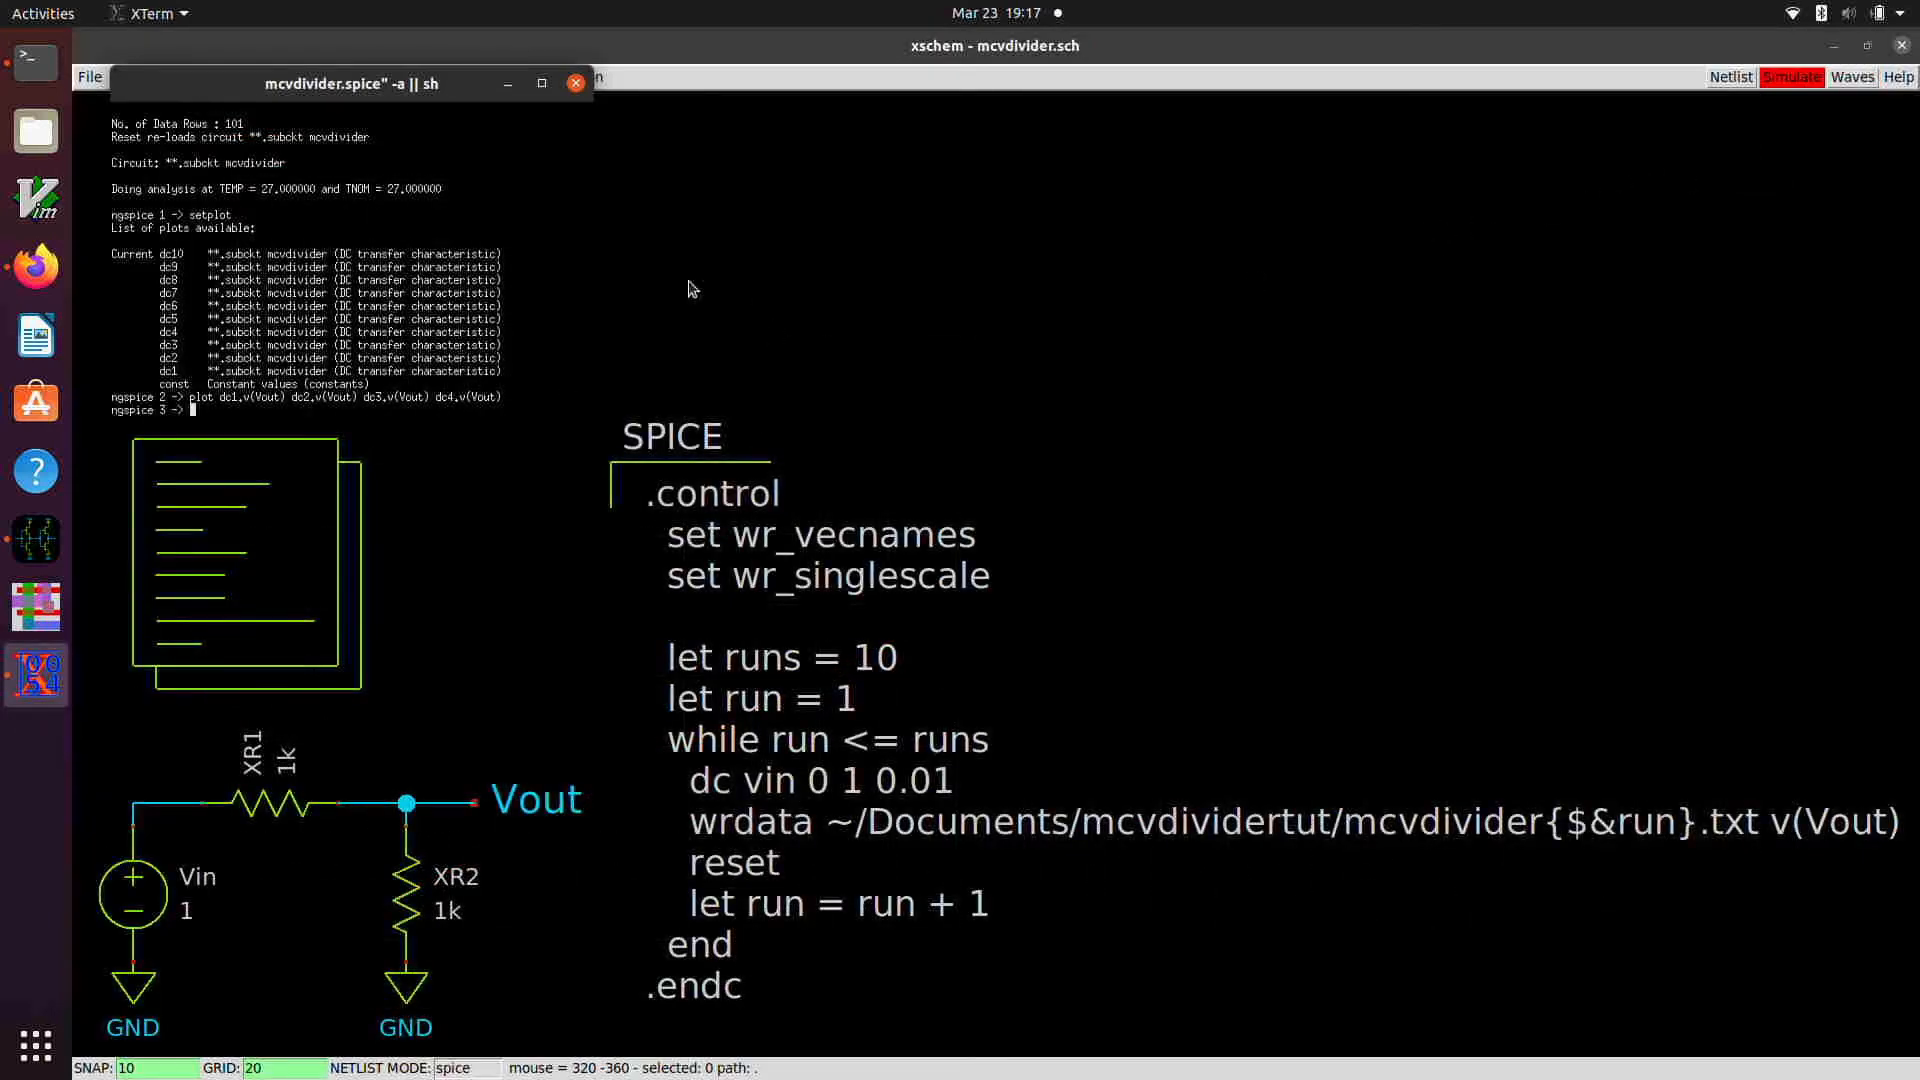
# Step: Quit ngspice and switch to the terminal window
pyautogui.write('quit')
pyautogui.press('Return')
pyautogui.hotkey('alt', 'Tab')
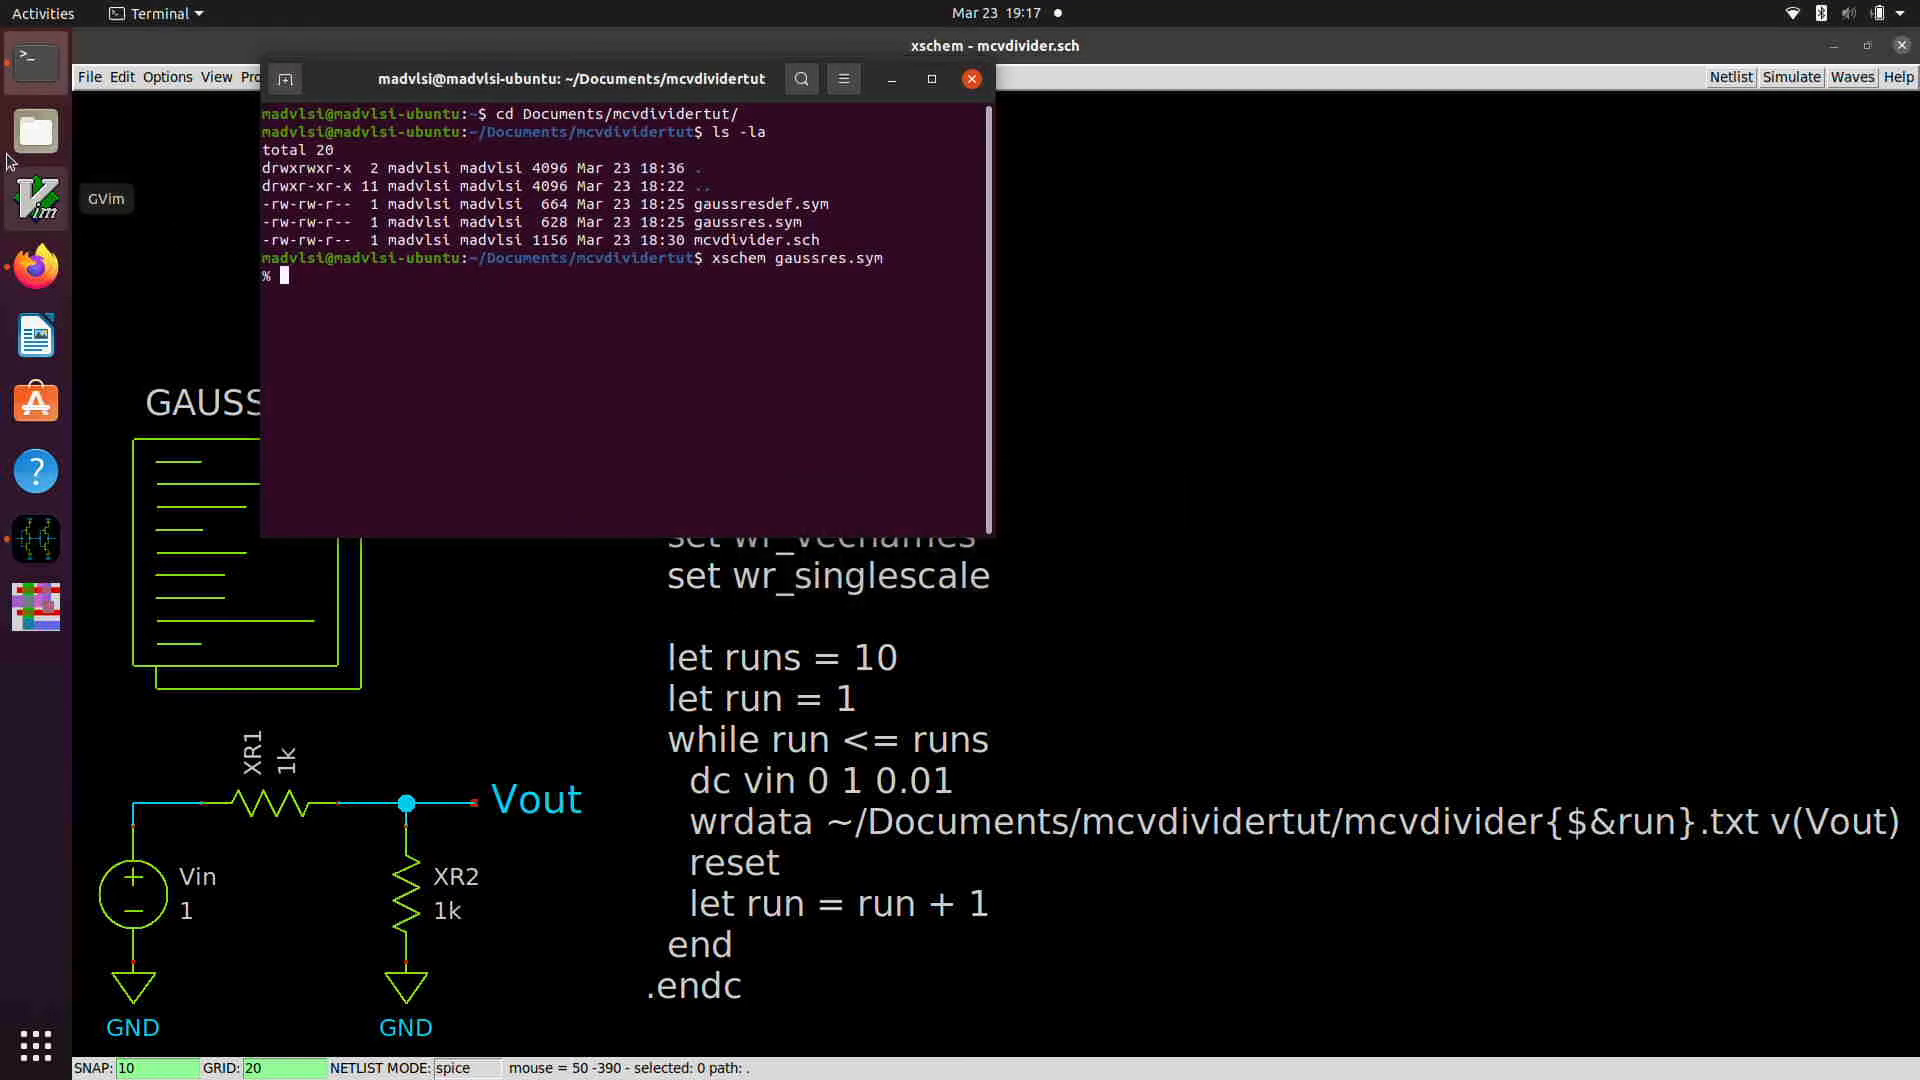
# Step: Open a new terminal window and place it beside the existing terminal
pyautogui.rightClick(37, 72)
pyautogui.click(110, 118)
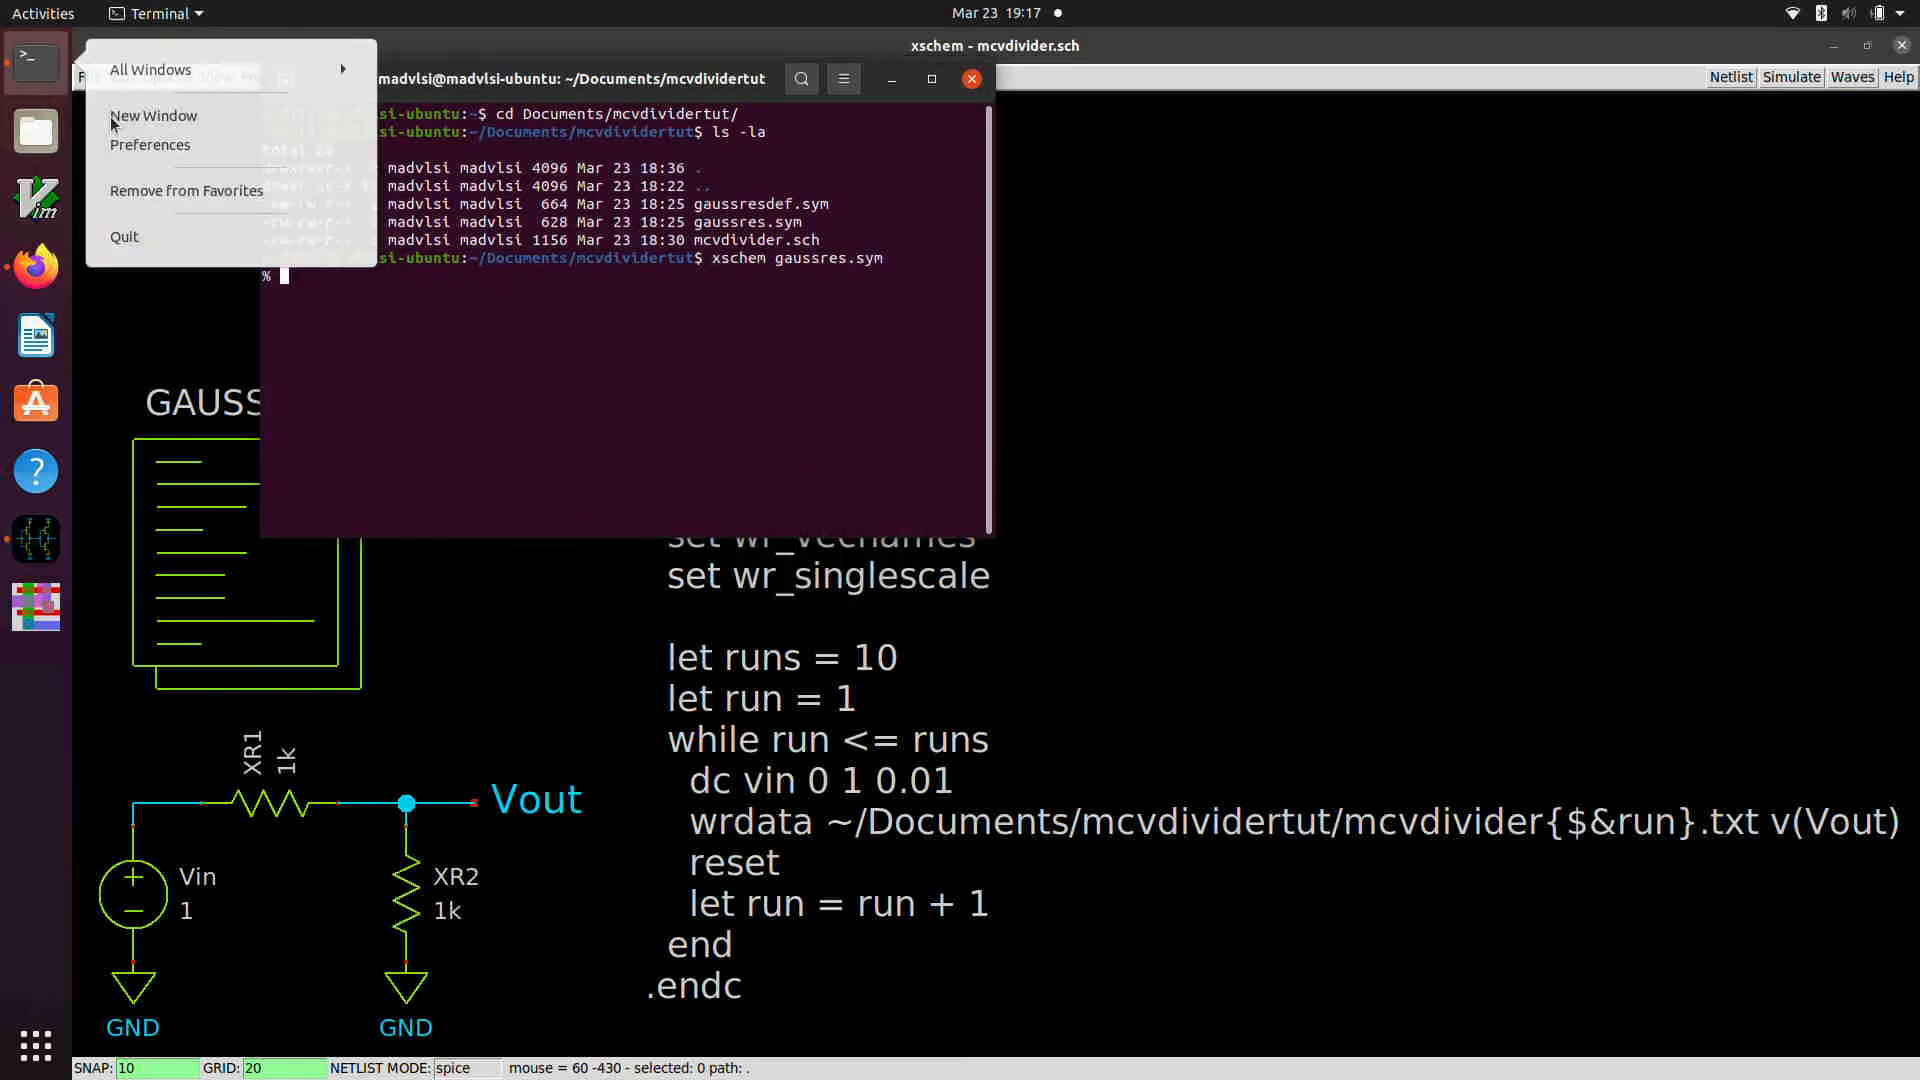
pyautogui.moveTo(277, 96); pyautogui.dragTo(1165, 86)
# Step: Change to the Documents/mcvdividertut/ directory in the new terminal and list its files
pyautogui.write('c')
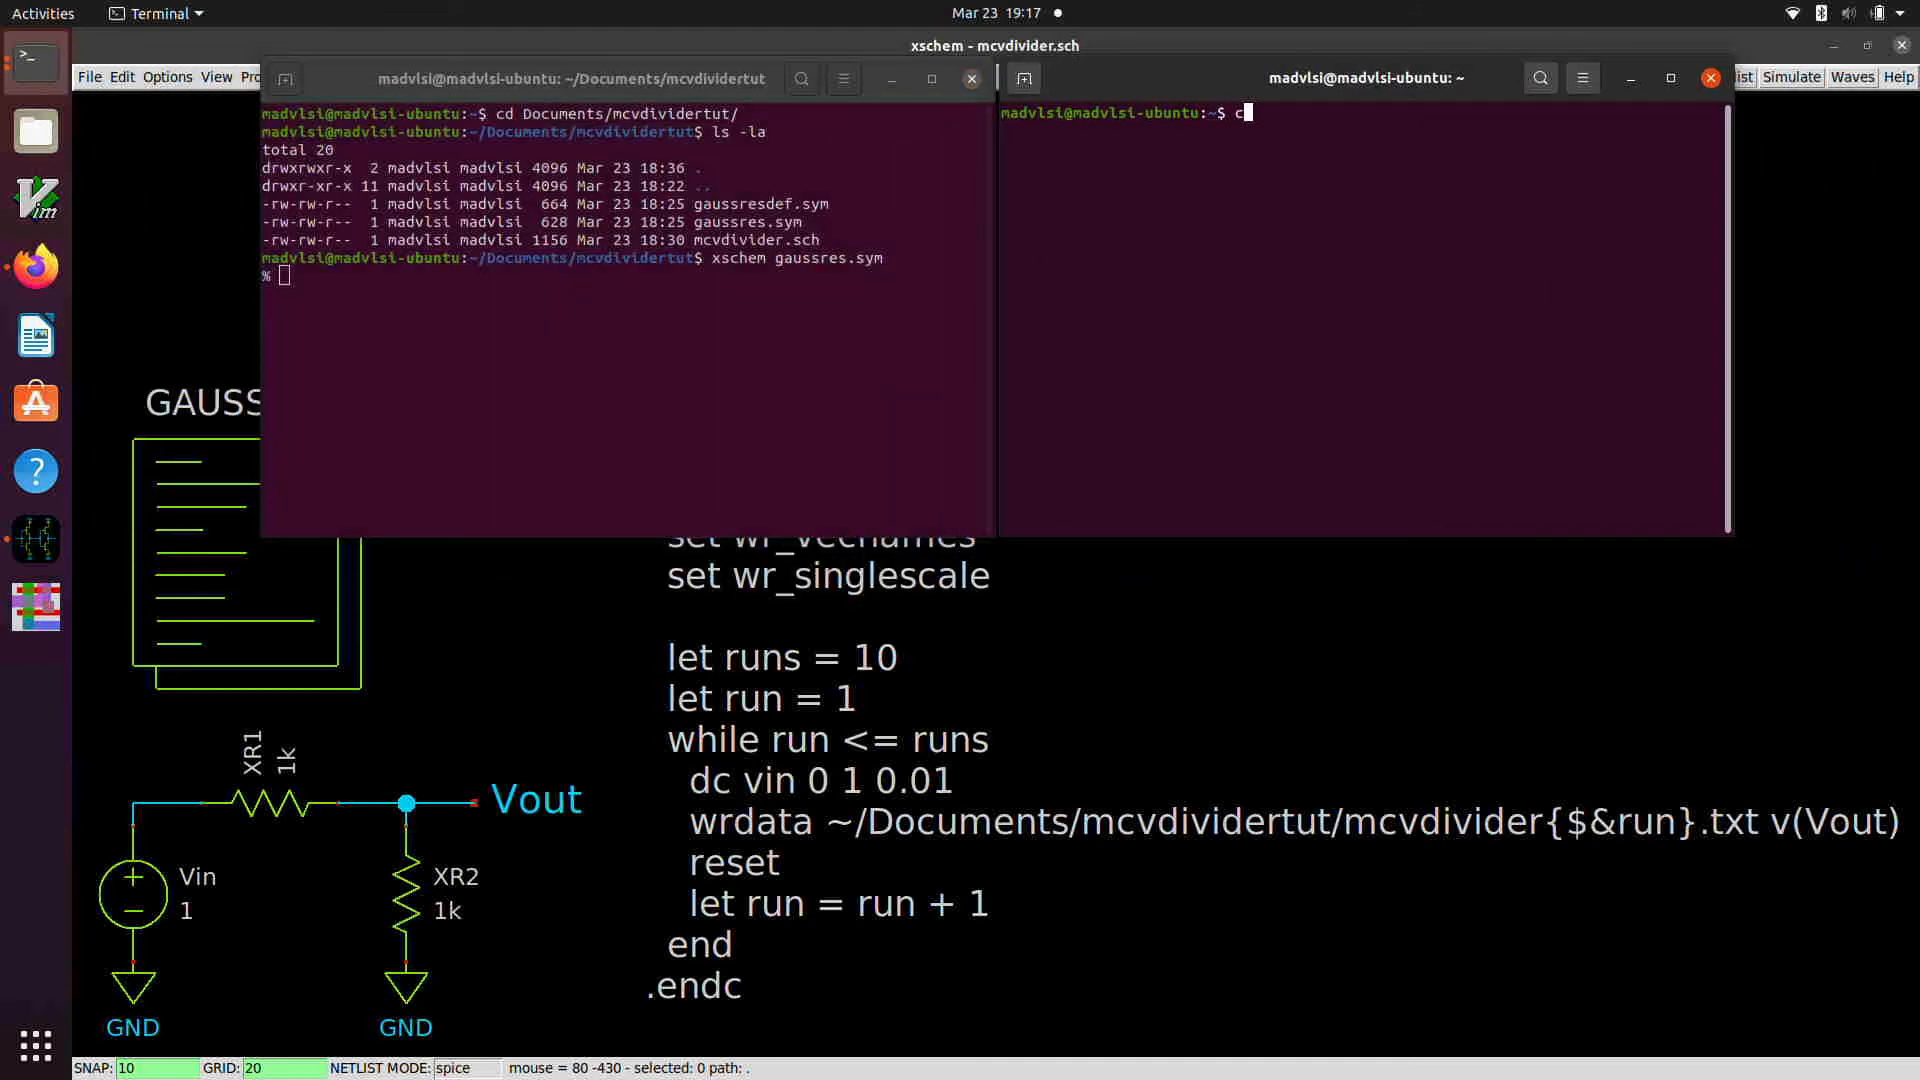
pyautogui.write('d Documents/mcvi')
pyautogui.press('BackSpace')
pyautogui.write('di')
pyautogui.press('Tab')
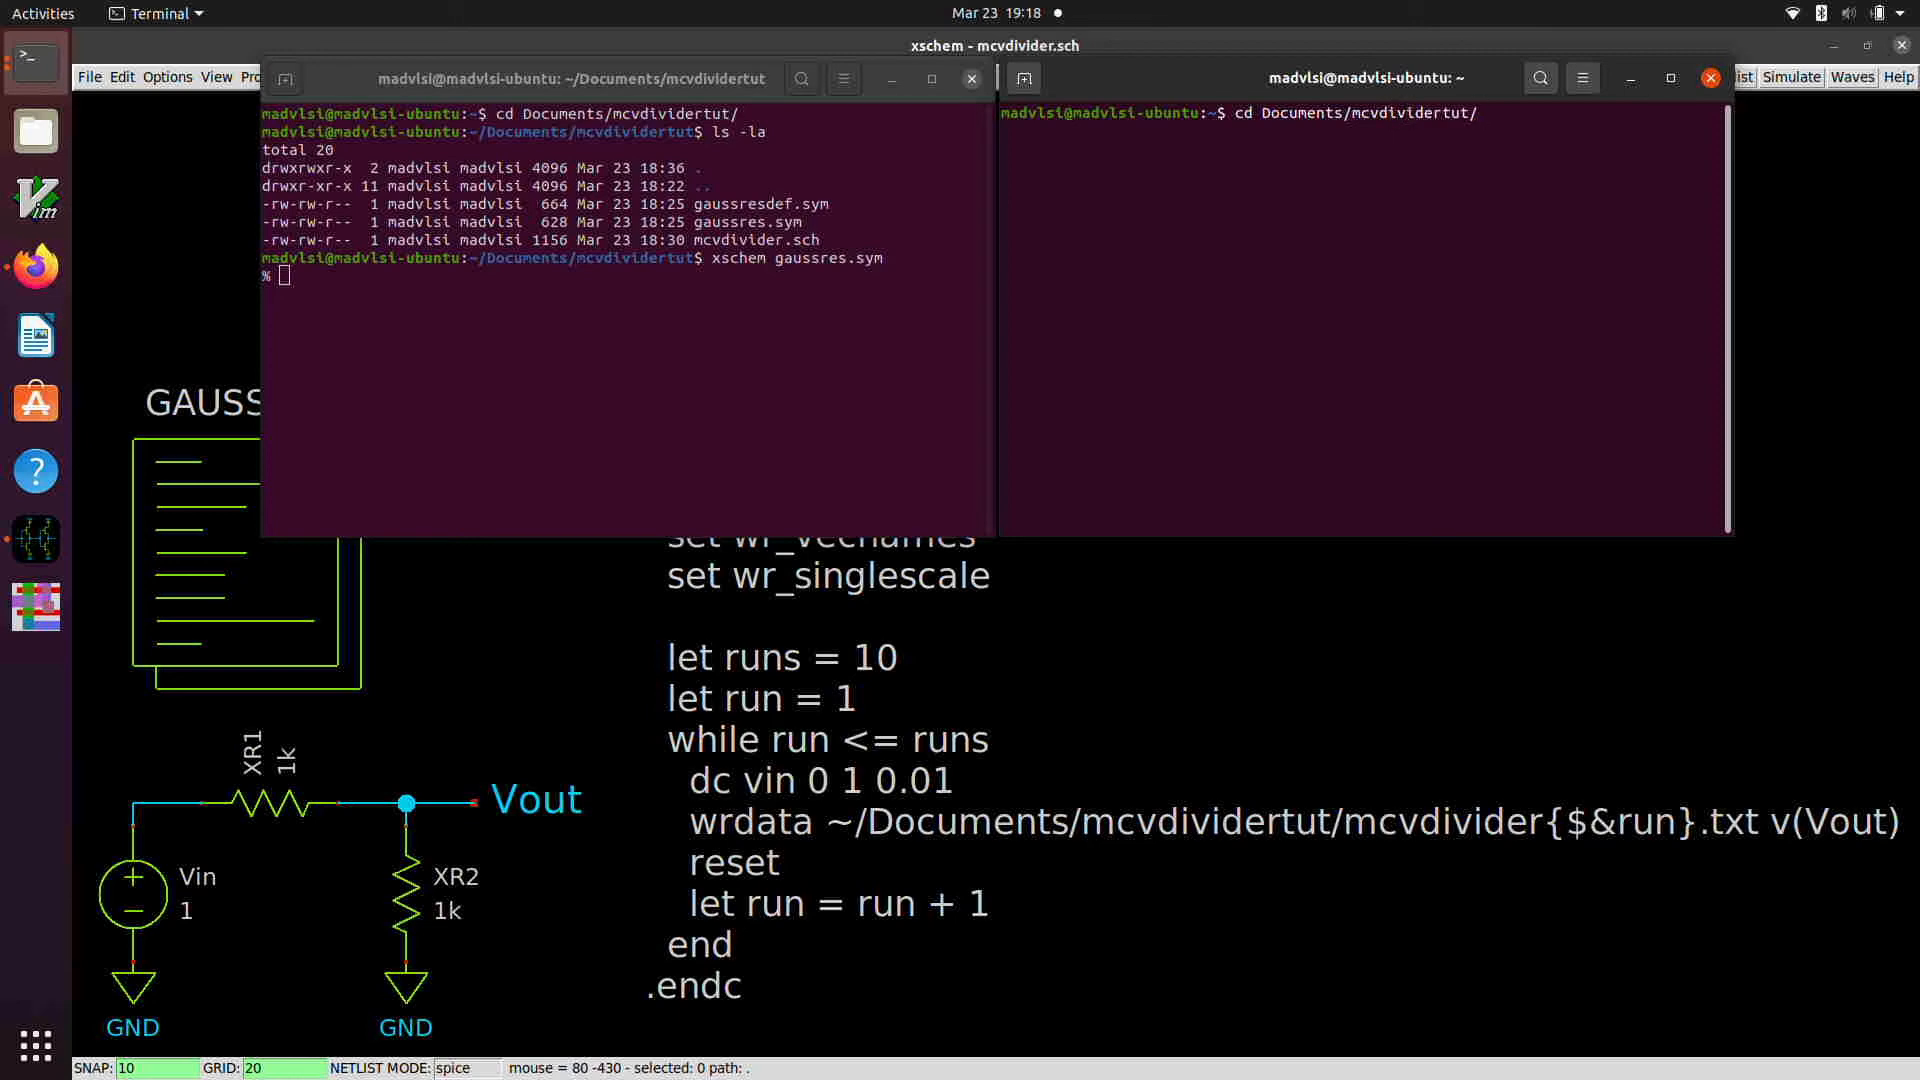
pyautogui.press('Return')
pyautogui.write('ls')
pyautogui.press('Return')
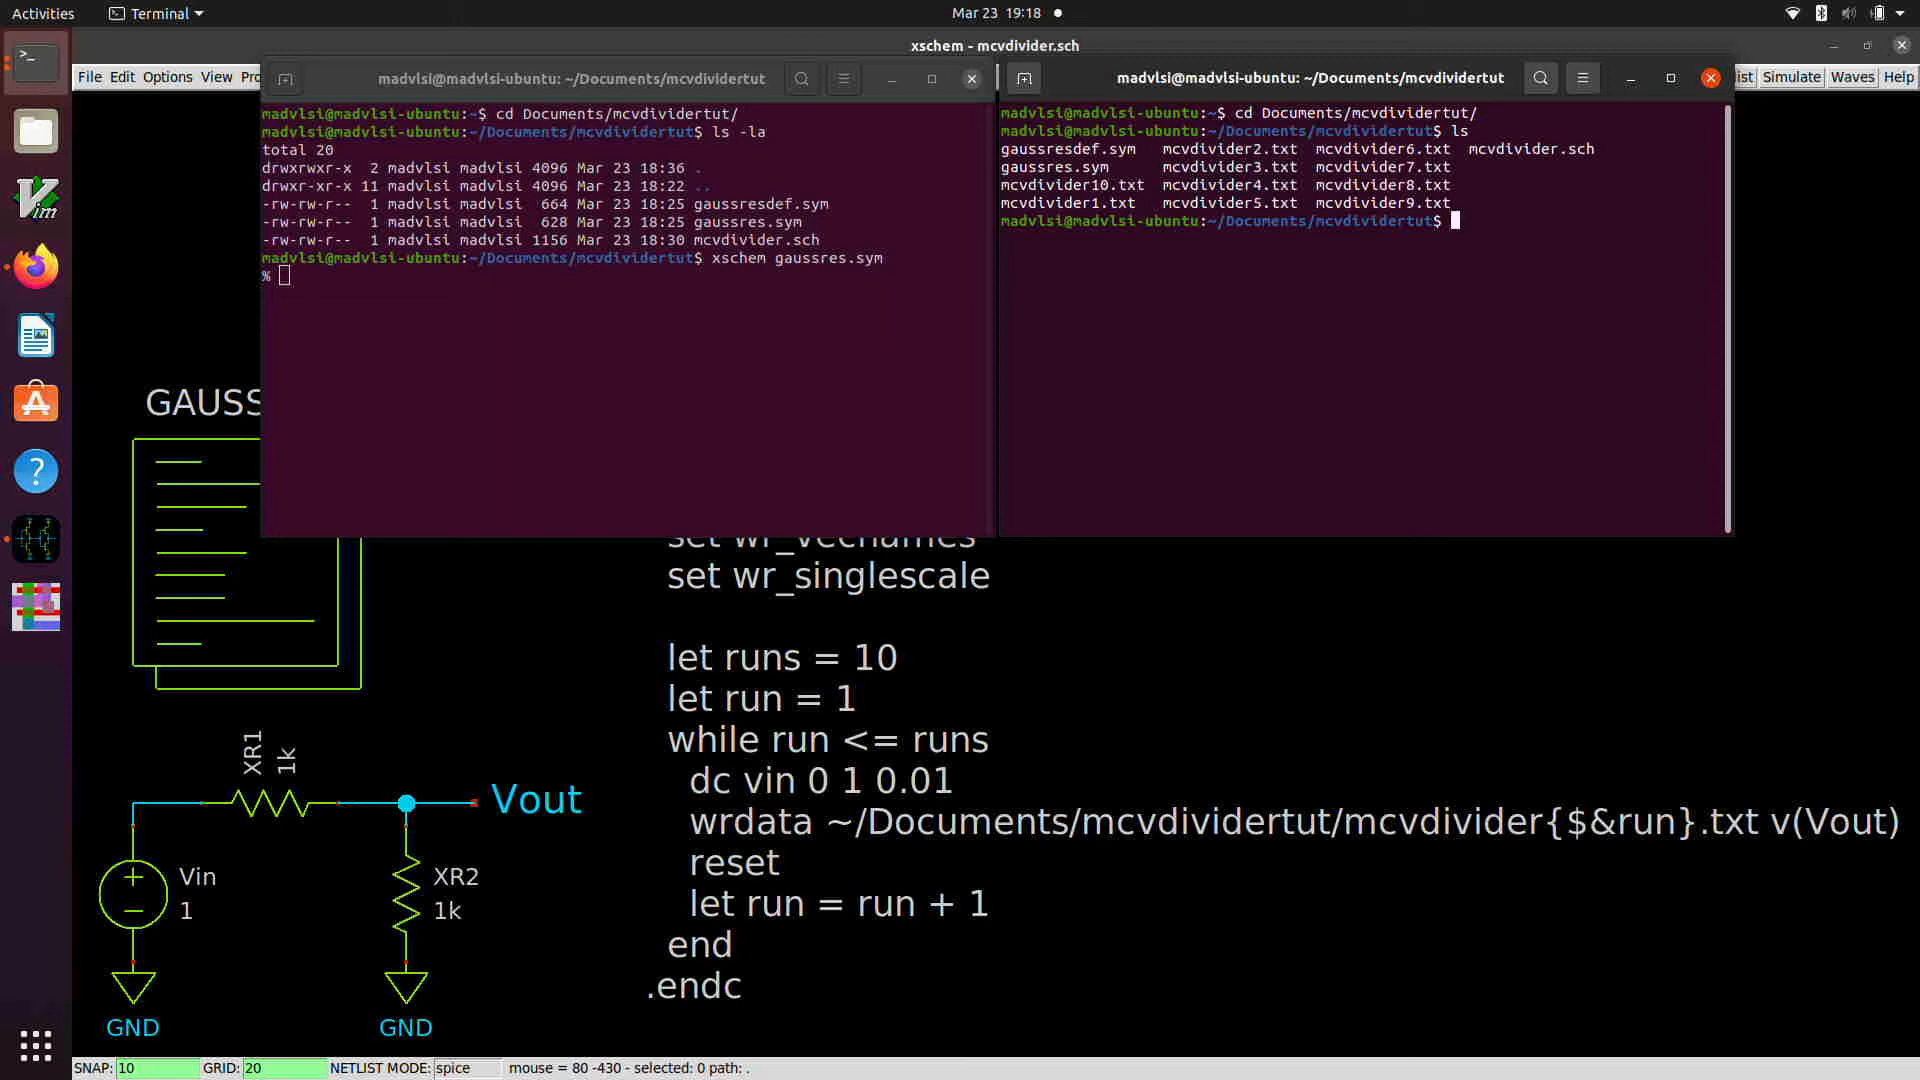
# Step: Start bradlab3 and create an empty list named vout_
pyautogui.write('bradlab3')
pyautogui.press('Return')
pyautogui.write('vout_ = []')
pyautogui.press('Return')
# Step: Begin a for loop over i in range(1, 11) that loads each run with loadngspice(f'mcvdivider{i}.txt')
pyautogui.write('for i ')
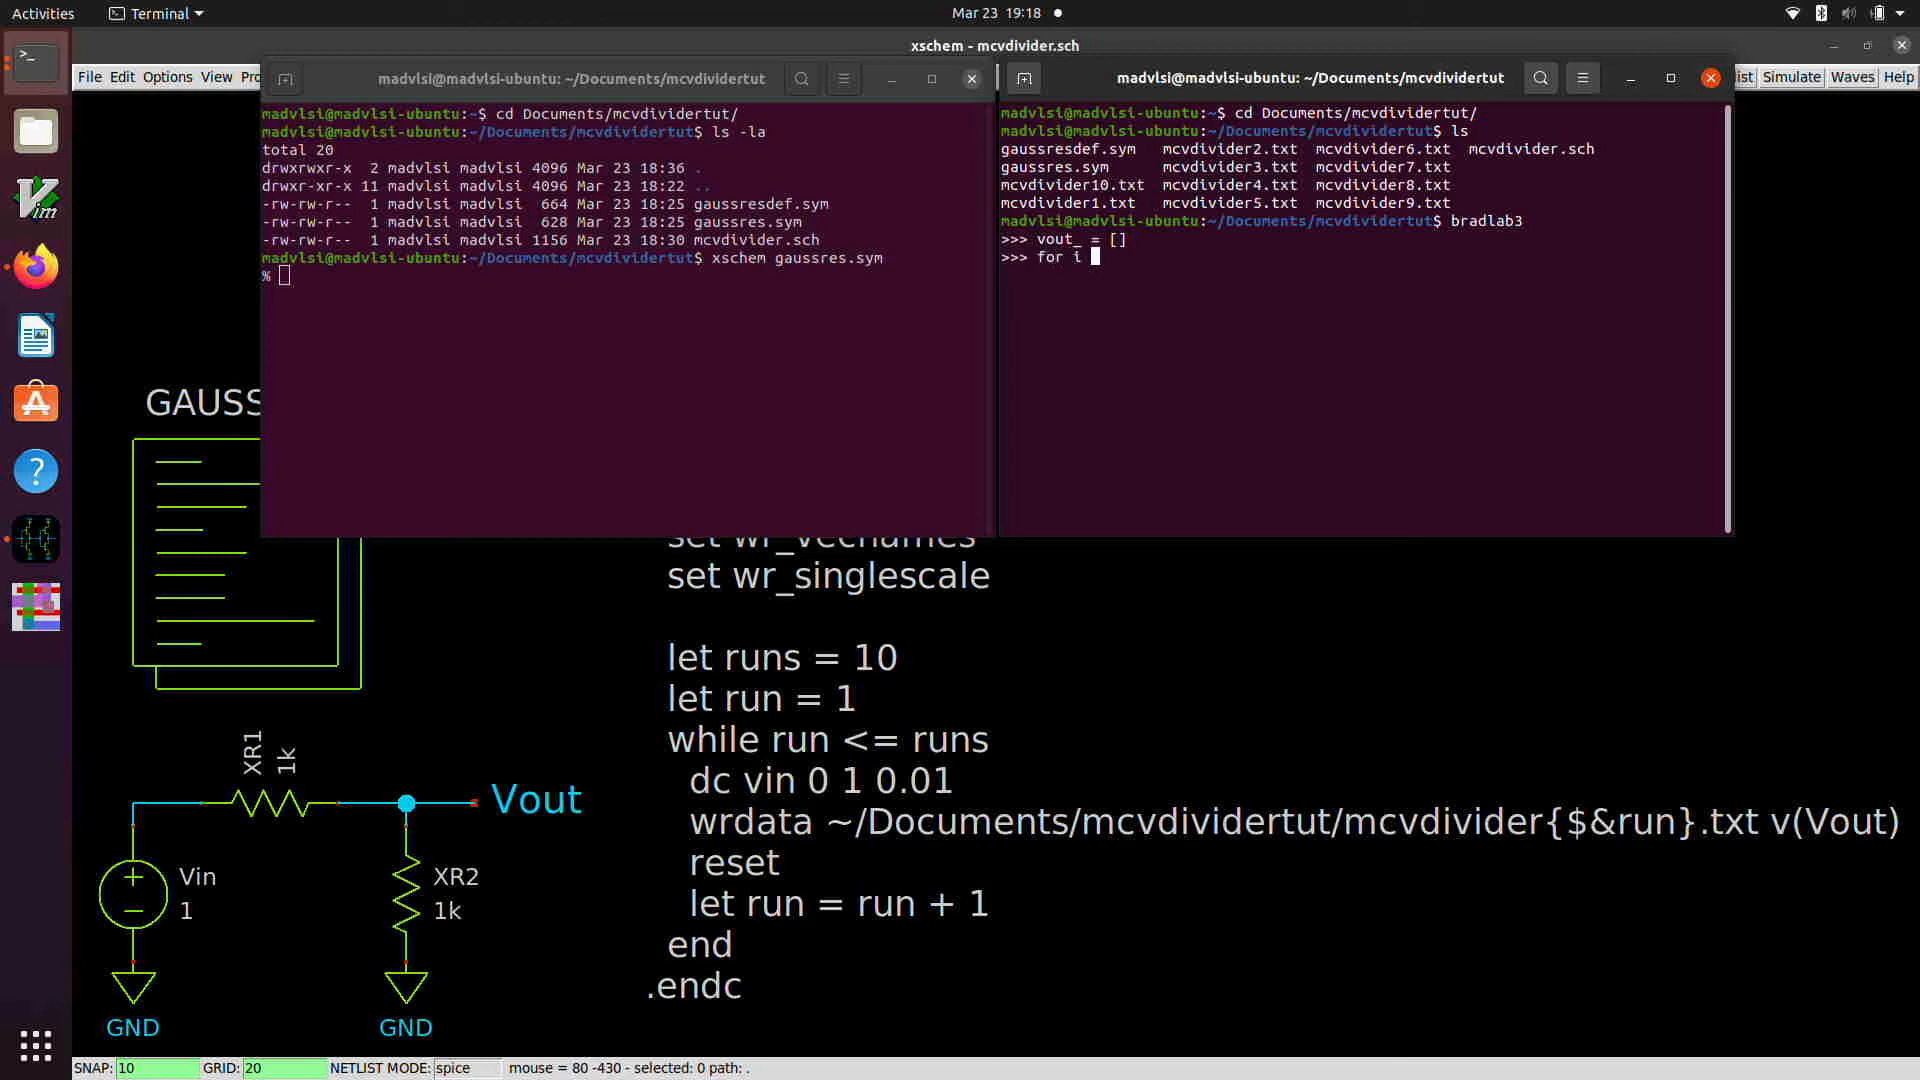
pyautogui.write('in range(1, 11):')
pyautogui.press('Return')
pyautogui.write('loadng')
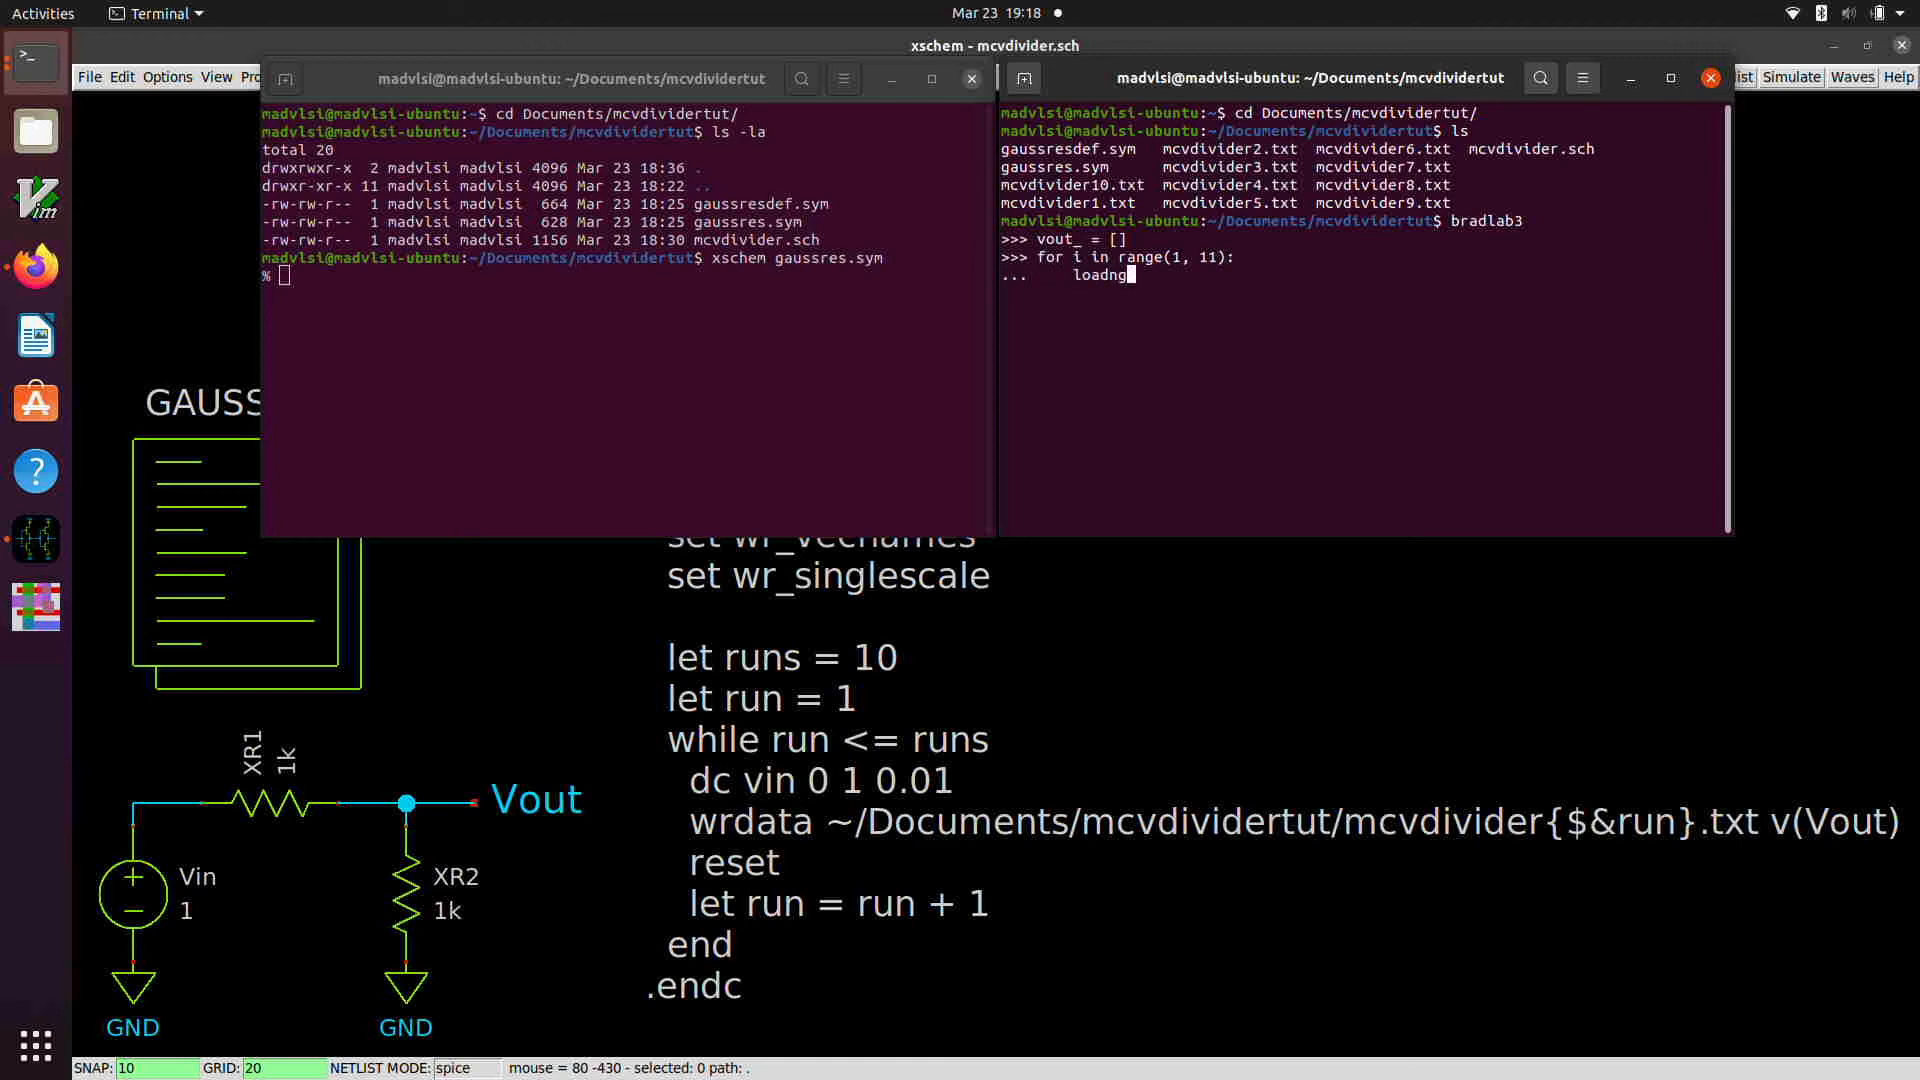
pyautogui.write("spice(f'")
pyautogui.write('mcvi')
pyautogui.write('divider')
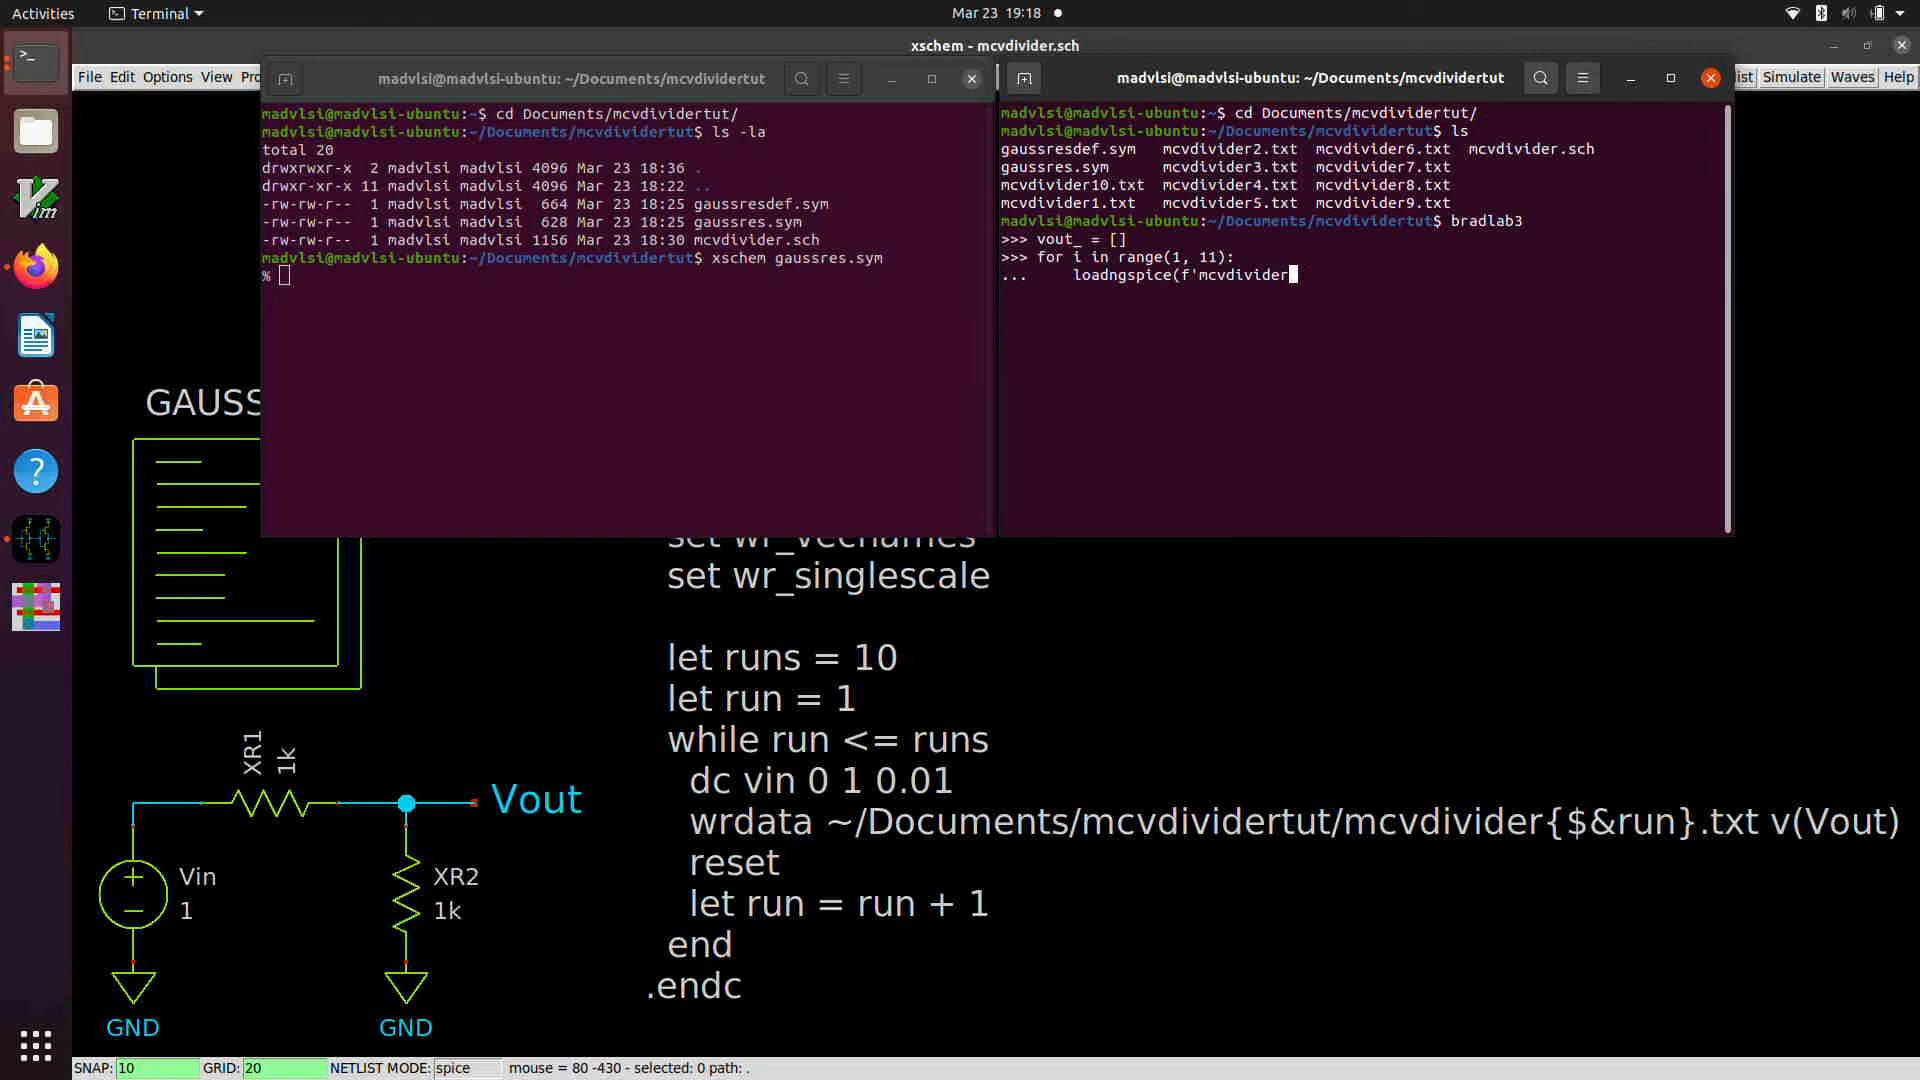
pyautogui.write("{i}.txt')")
pyautogui.press('Return')
# Step: Append Vout to the vout_ list inside the loop, then finish and run the loop
pyautogui.write('vout_.append(Vout)')
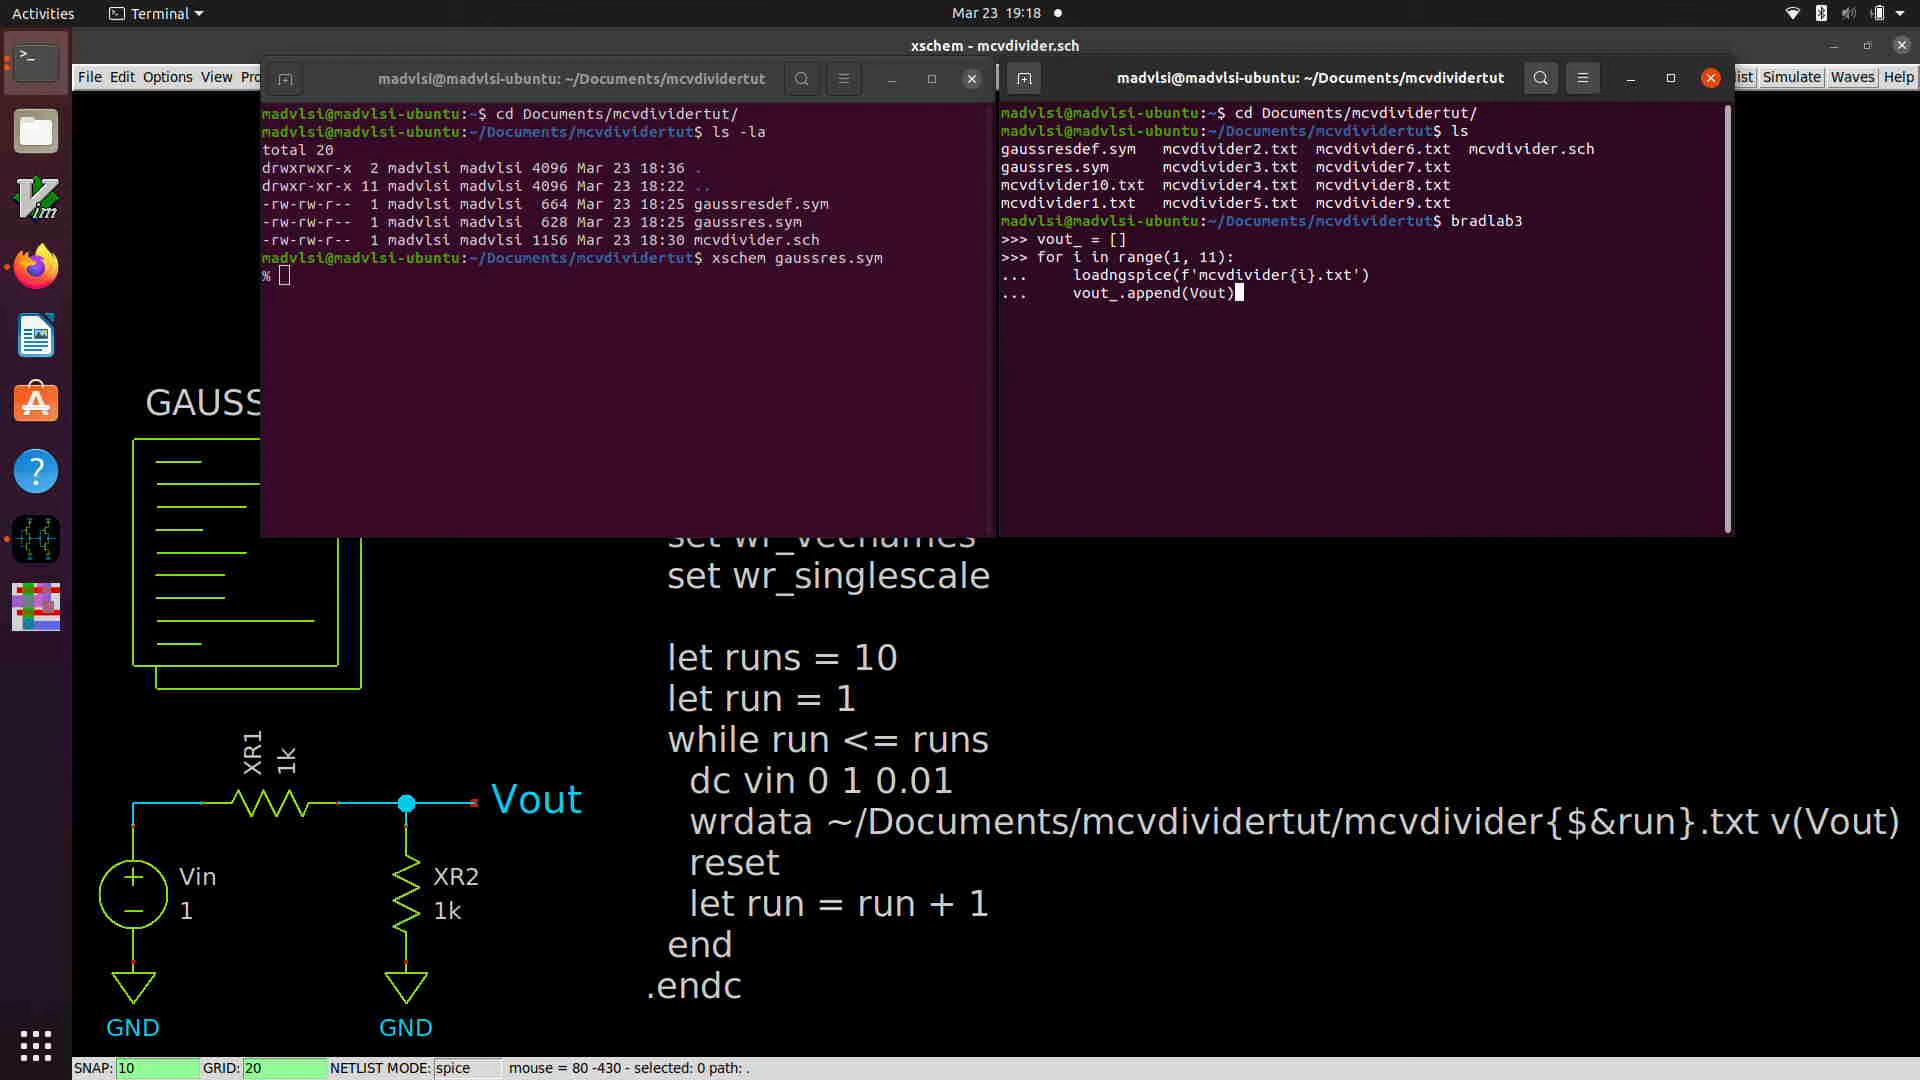
pyautogui.press('Return')
# Step: List the workspace variables with whos() and assign v_sweep to a new variable vin
pyautogui.write('whos()')
pyautogui.press('Return')
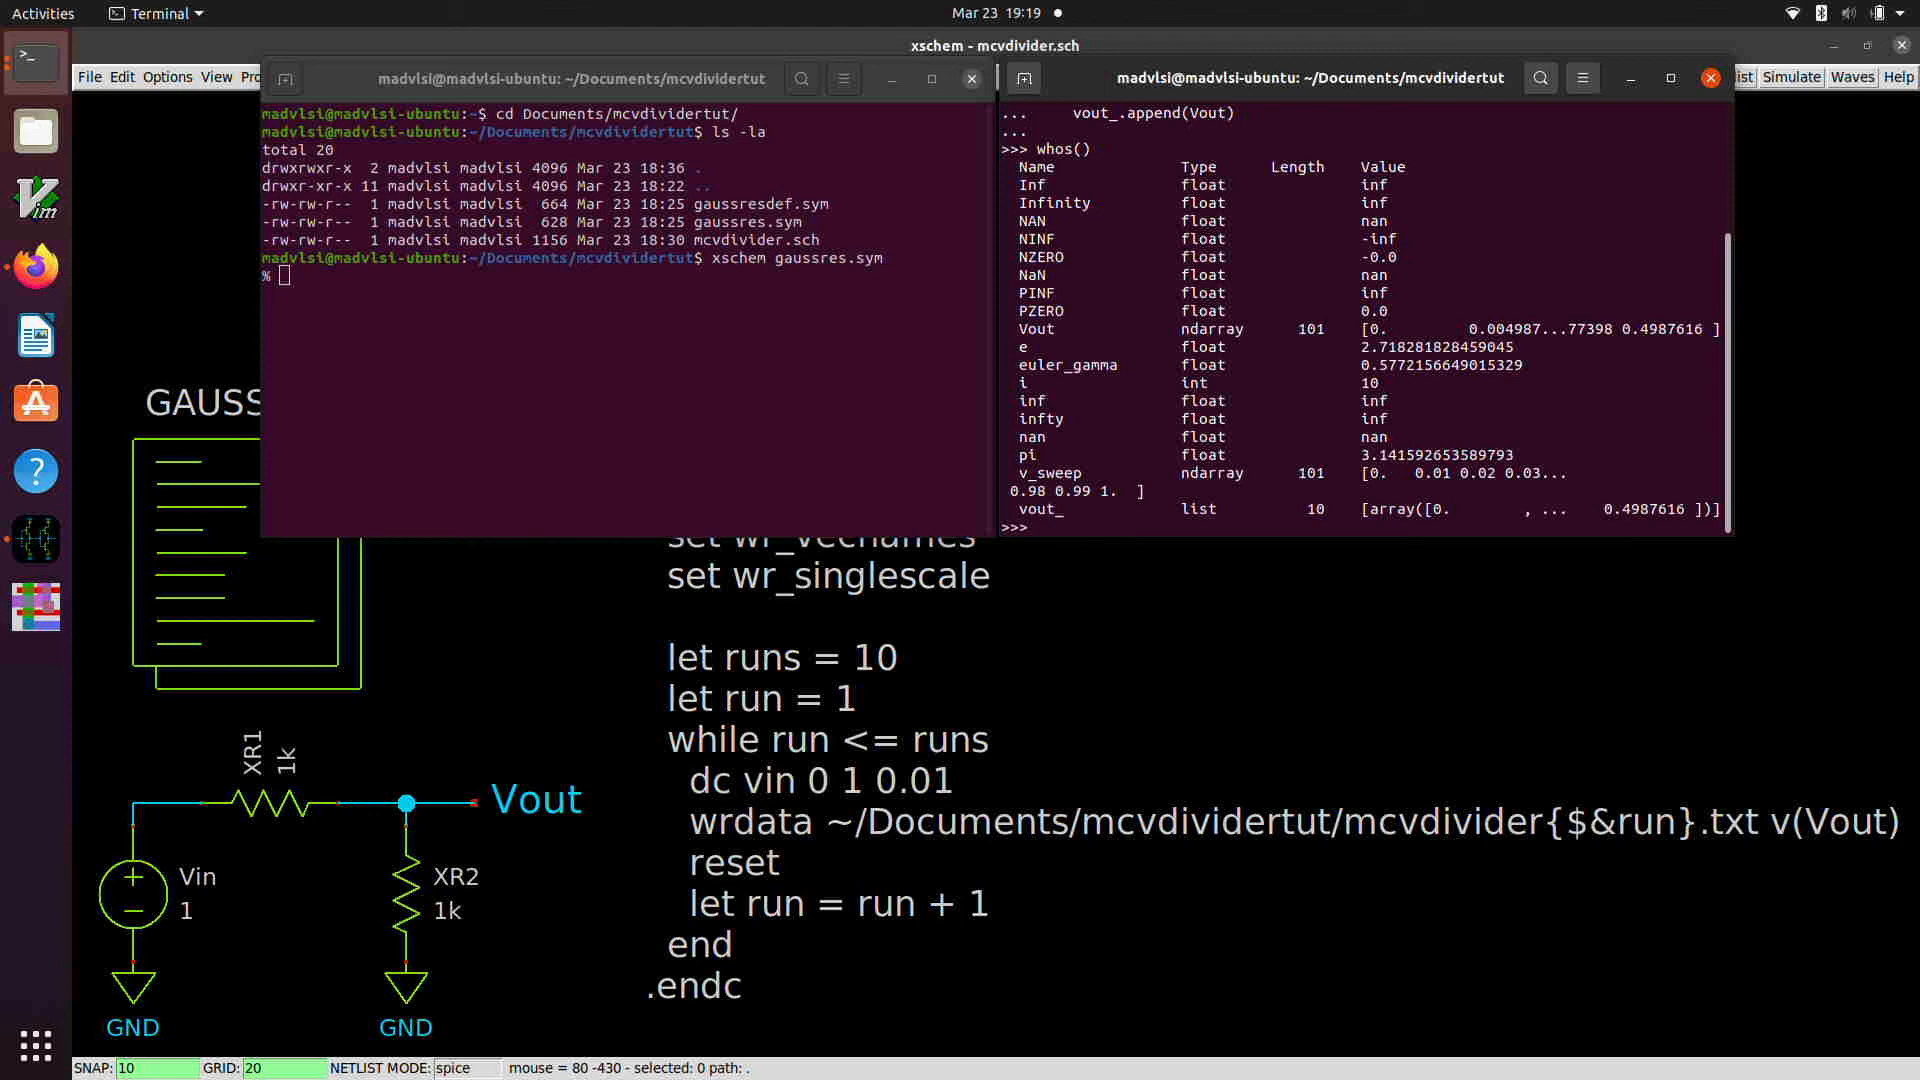
pyautogui.write('vin = v_sweep')
pyautogui.press('Return')
# Step: Plot all the vout_ curves against vin with plot(vin, vout_)
pyautogui.write('plot')
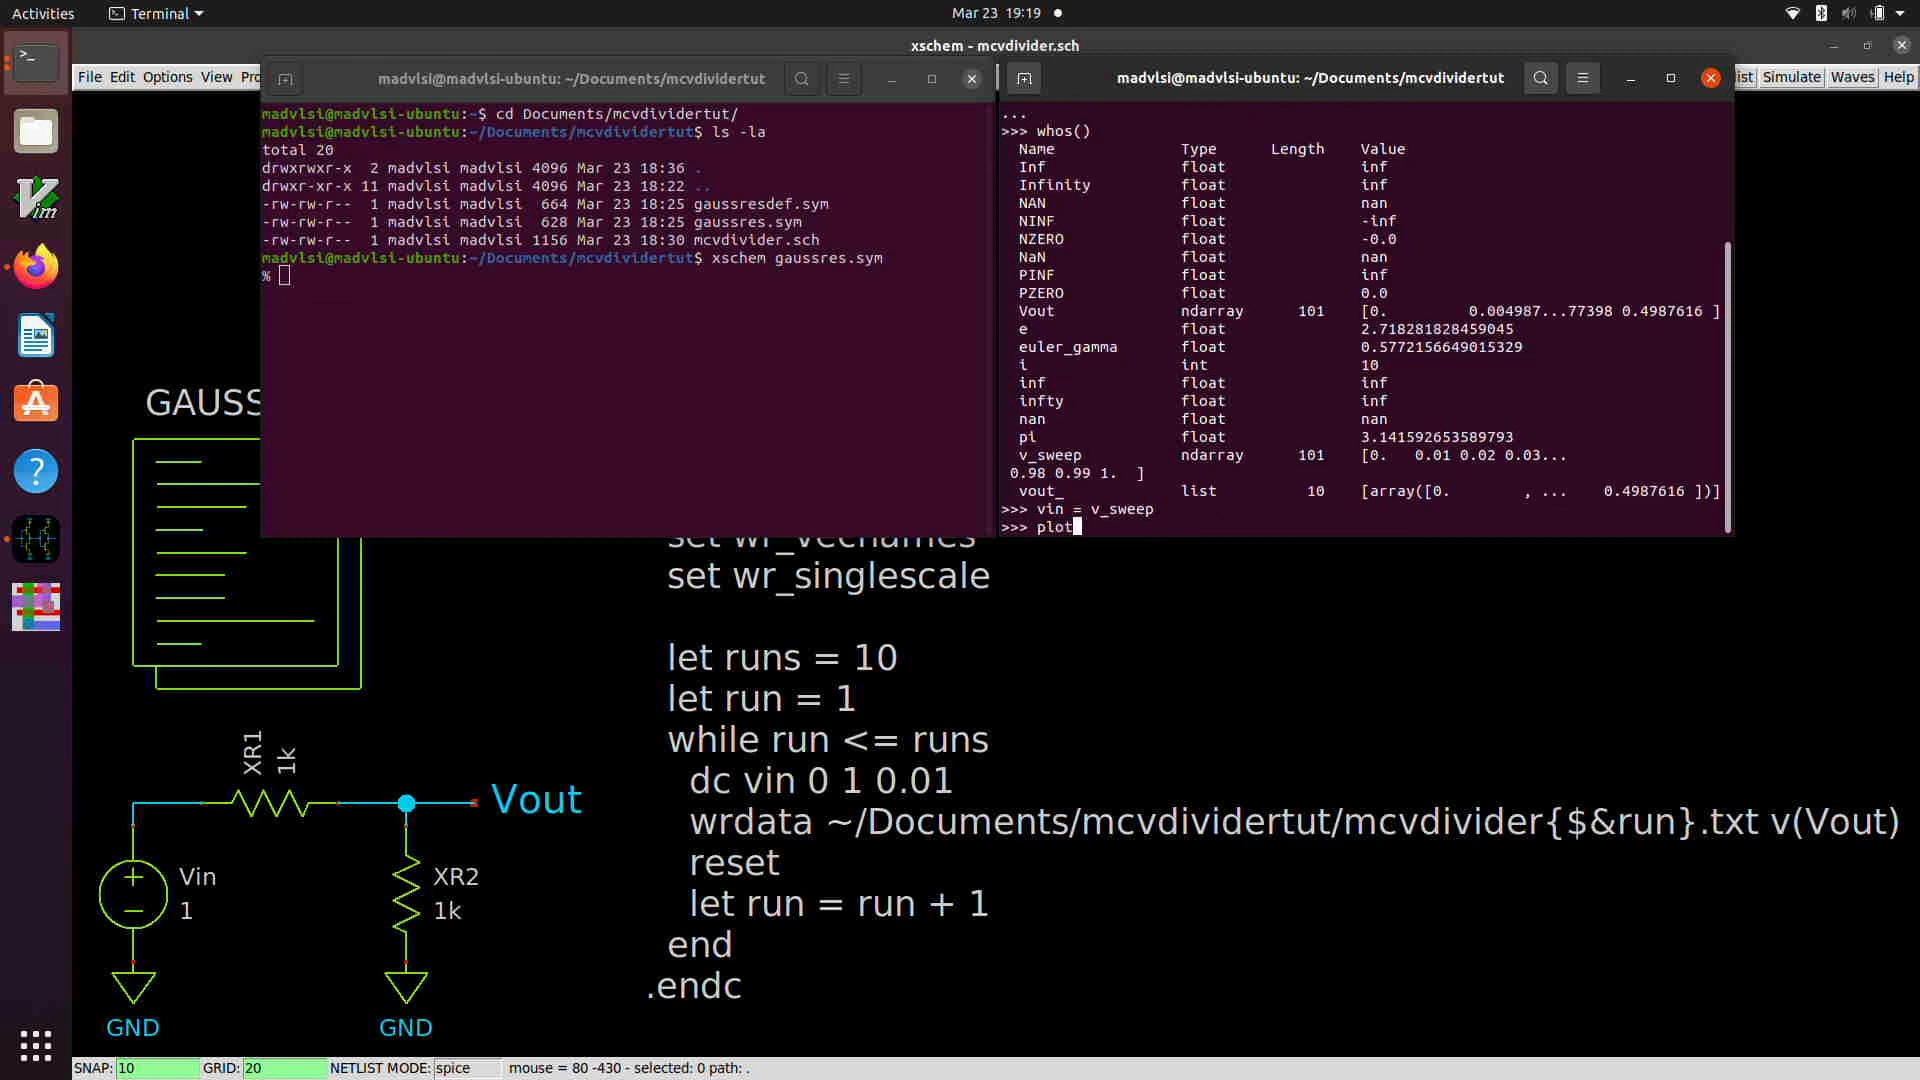
pyautogui.write('(vin, vout_)')
pyautogui.press('Return')
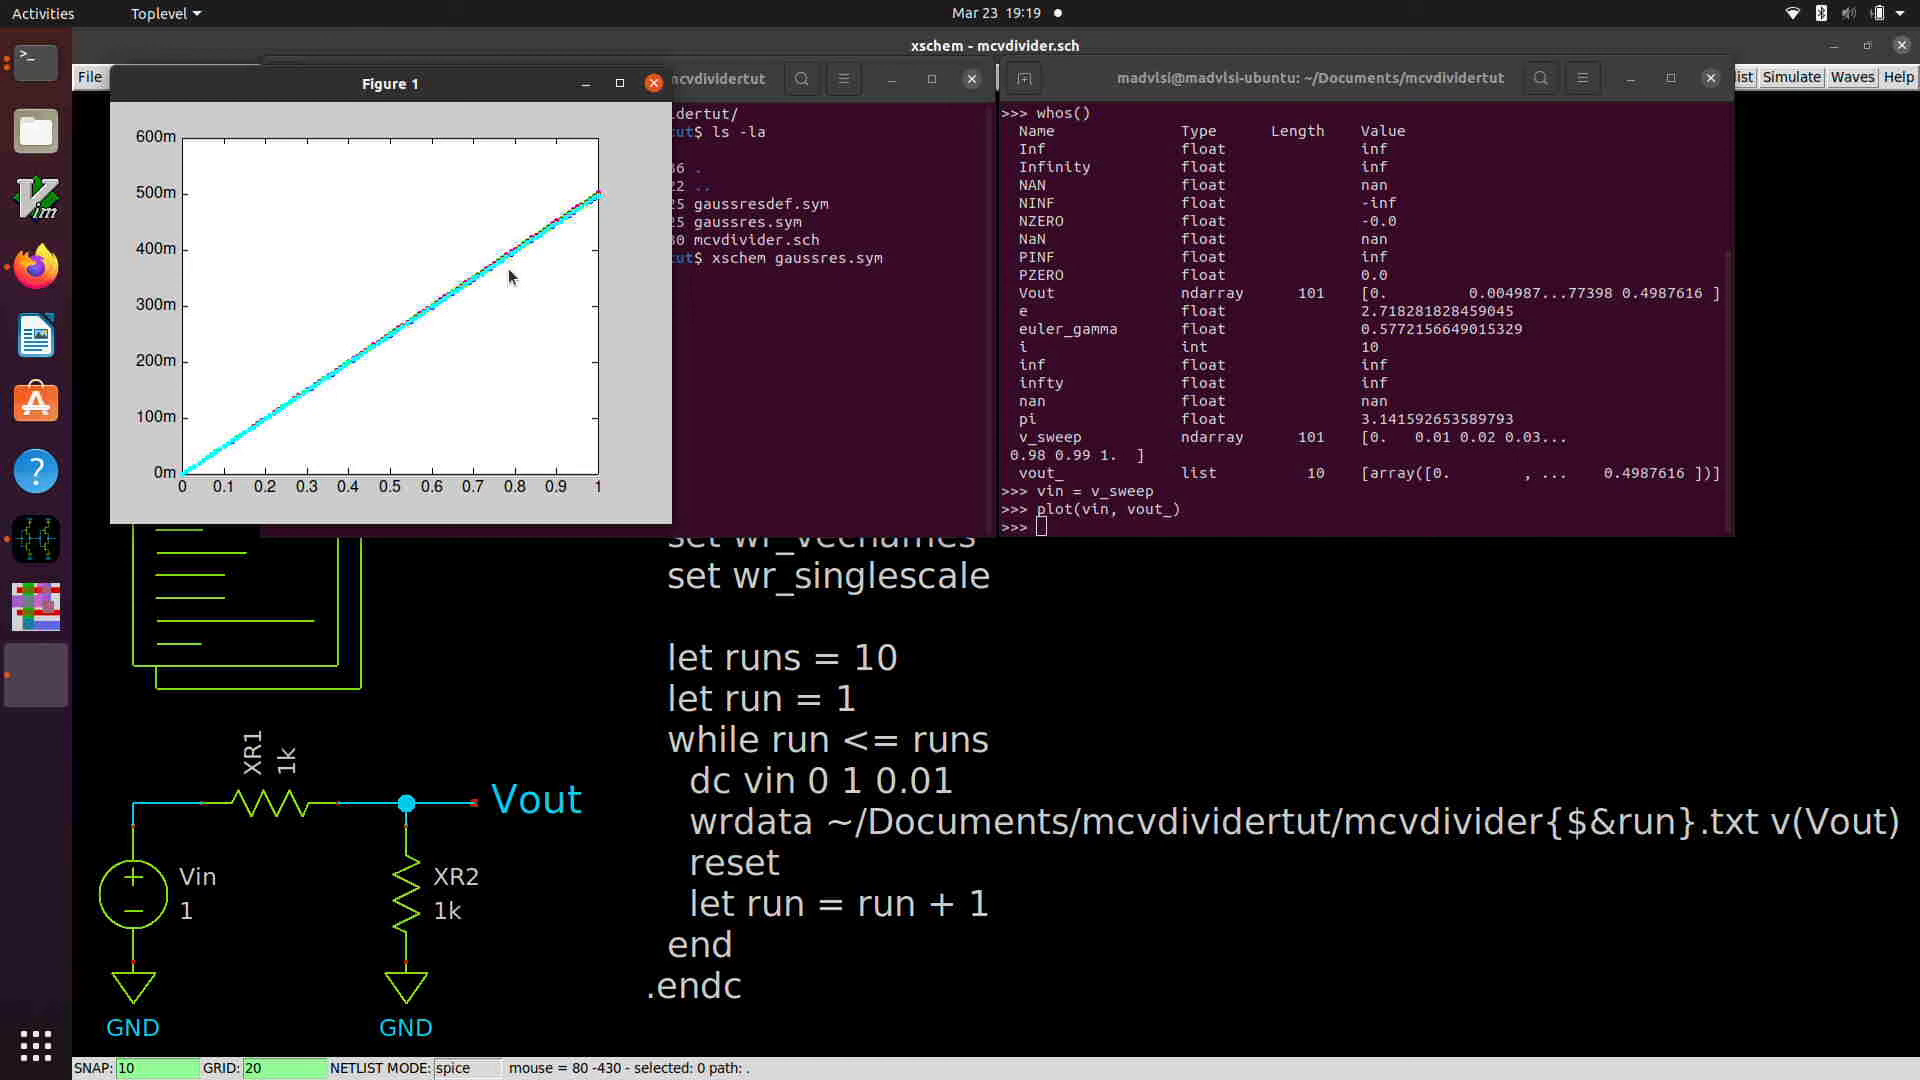
# Step: Turn on the plot grid and zoom the maximized figure in on the curves between about 0.75 and 0.95 V input
pyautogui.press('g')
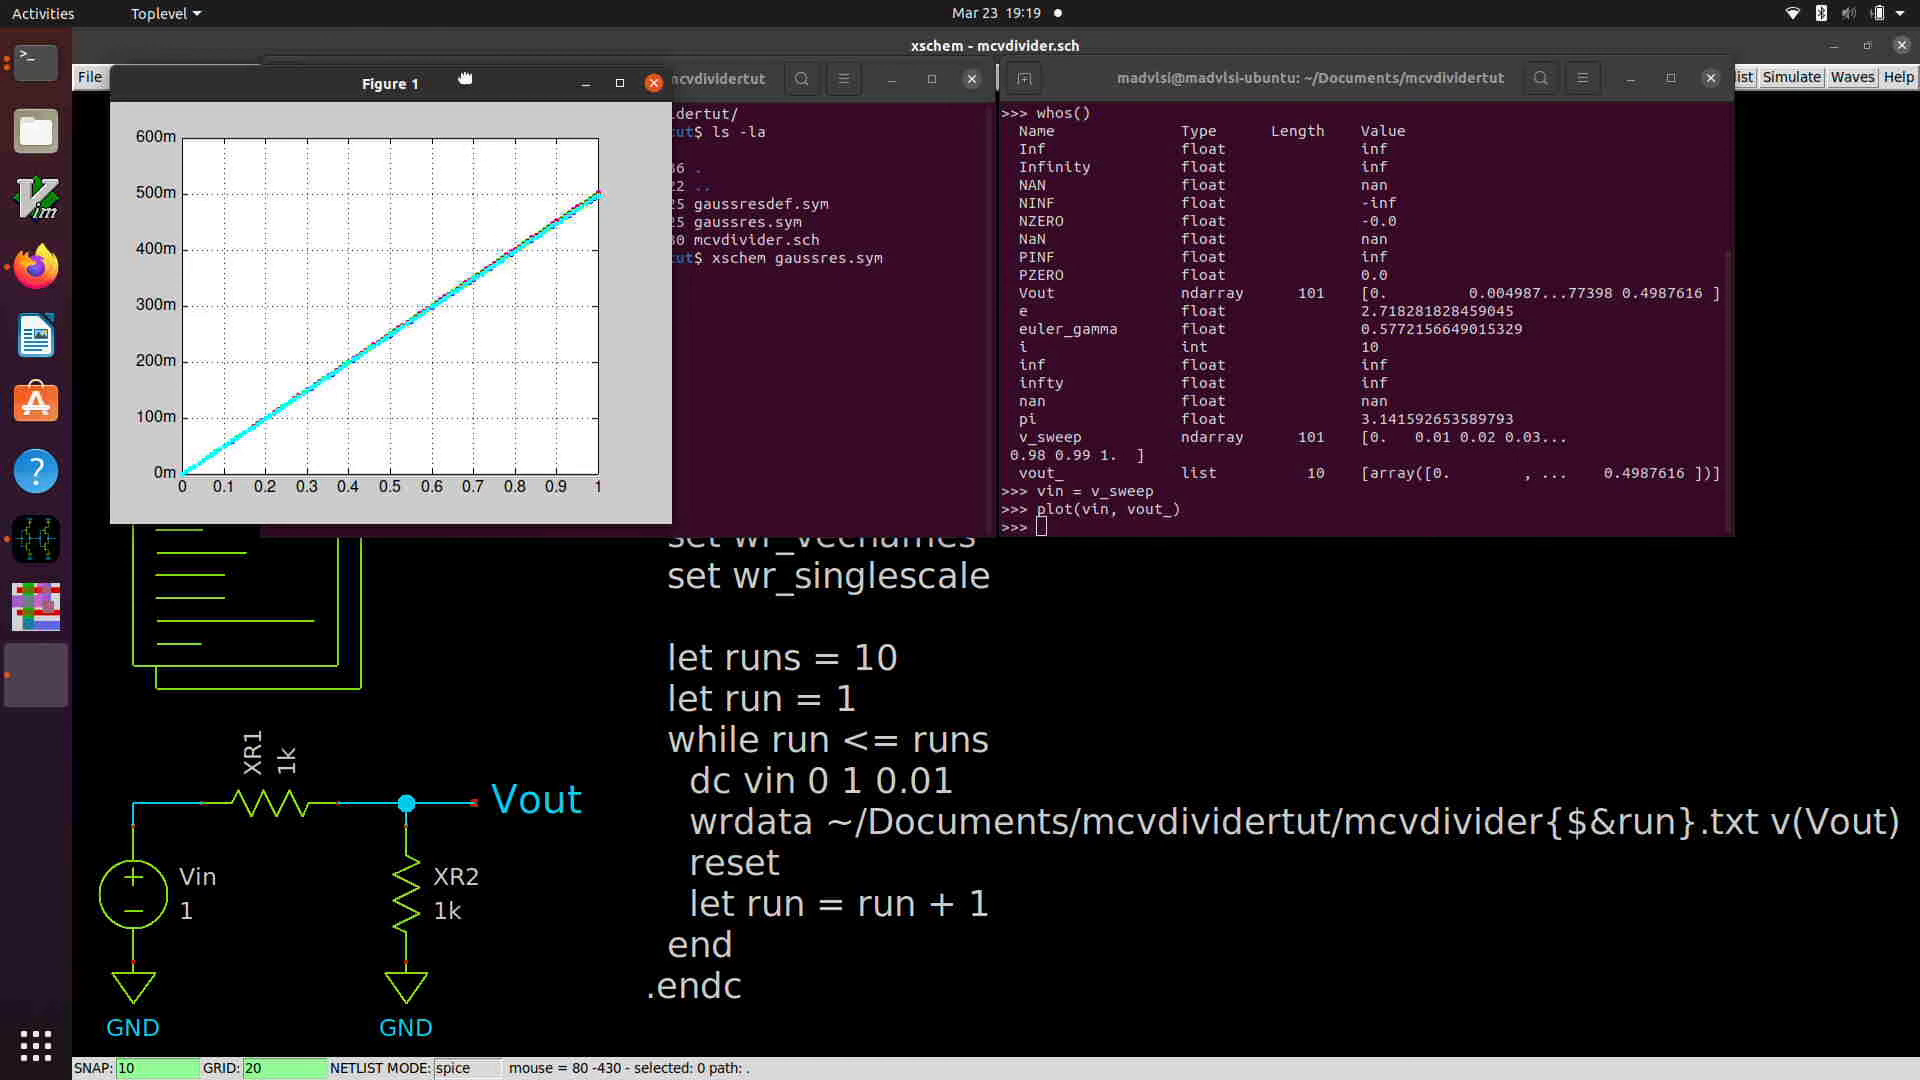
pyautogui.moveTo(466, 80); pyautogui.dragTo(1379, 10)
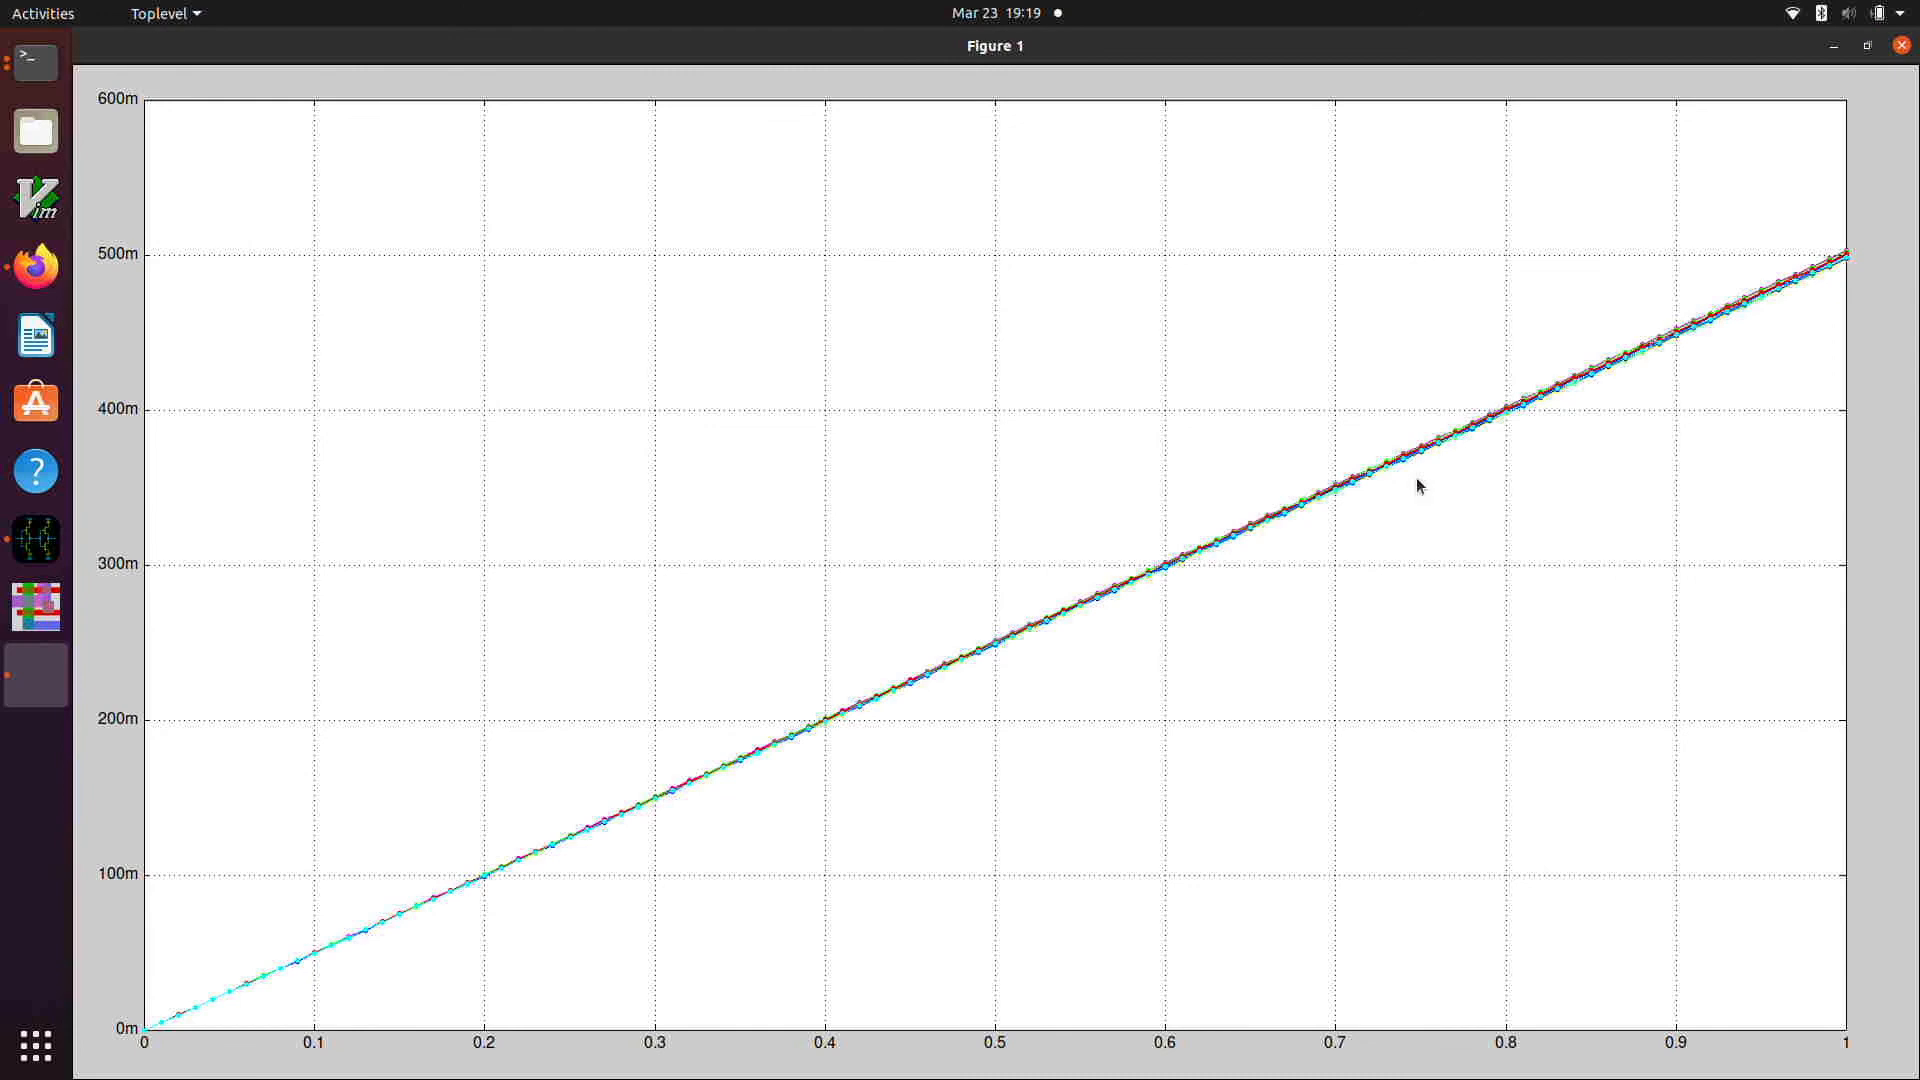
pyautogui.moveTo(1421, 461); pyautogui.dragTo(1763, 274)
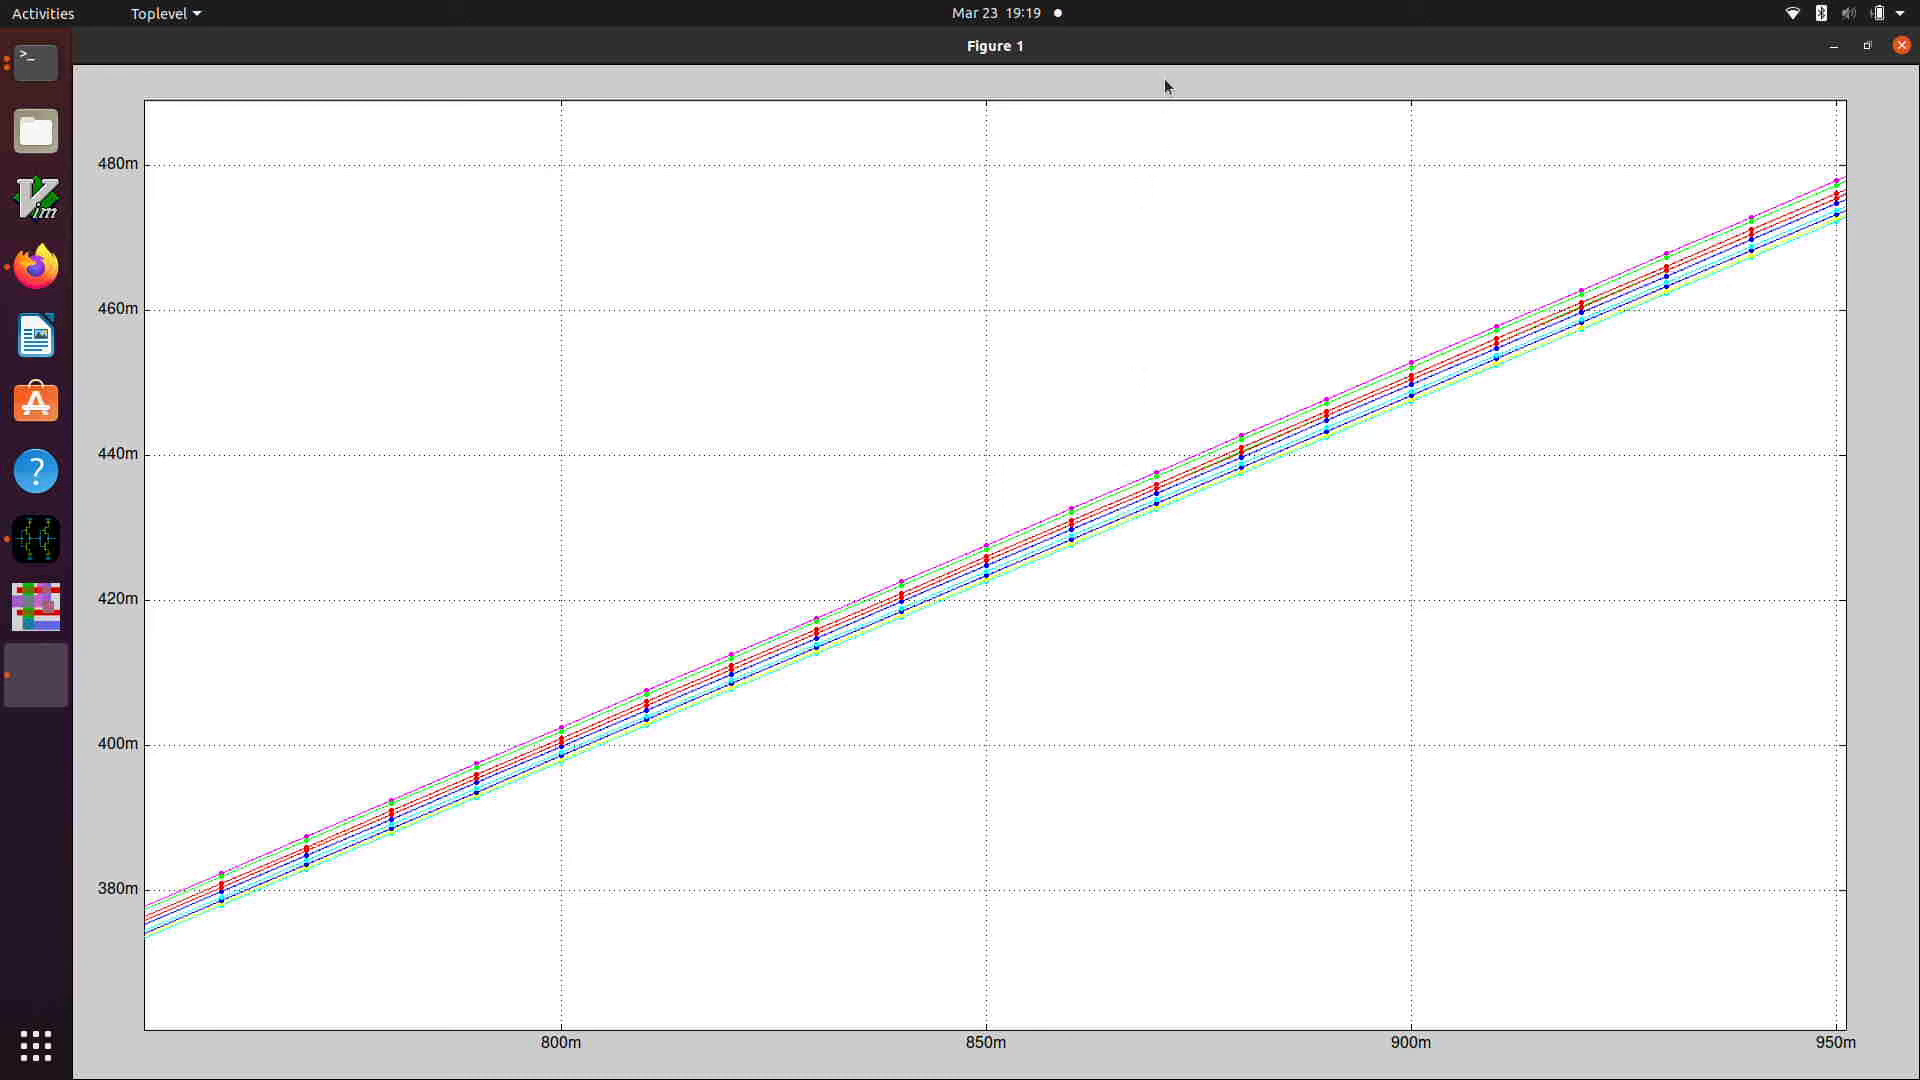
# Step: Restore the figure window to its smaller size, reset the plot to its full range and move the window clear of the prompt
pyautogui.moveTo(1191, 99); pyautogui.dragTo(1217, 187)
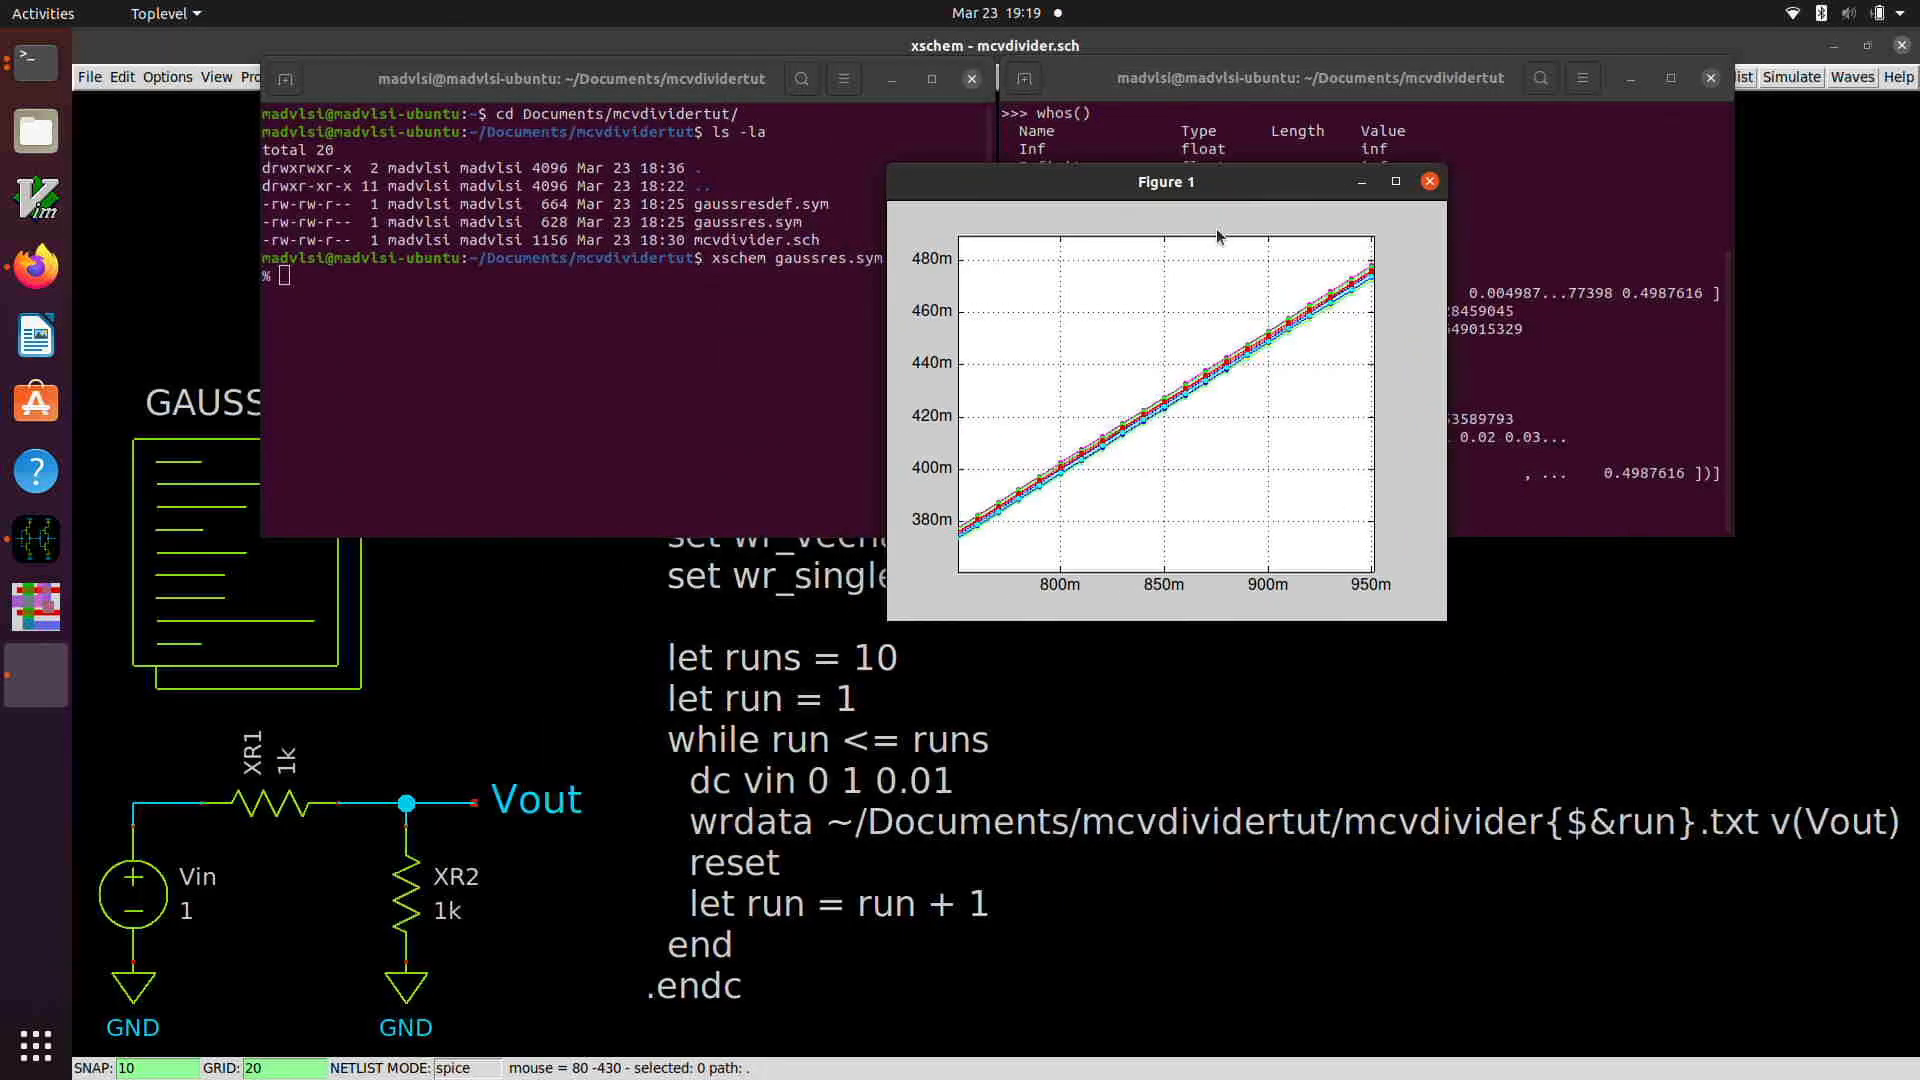
pyautogui.doubleClick(1192, 292)
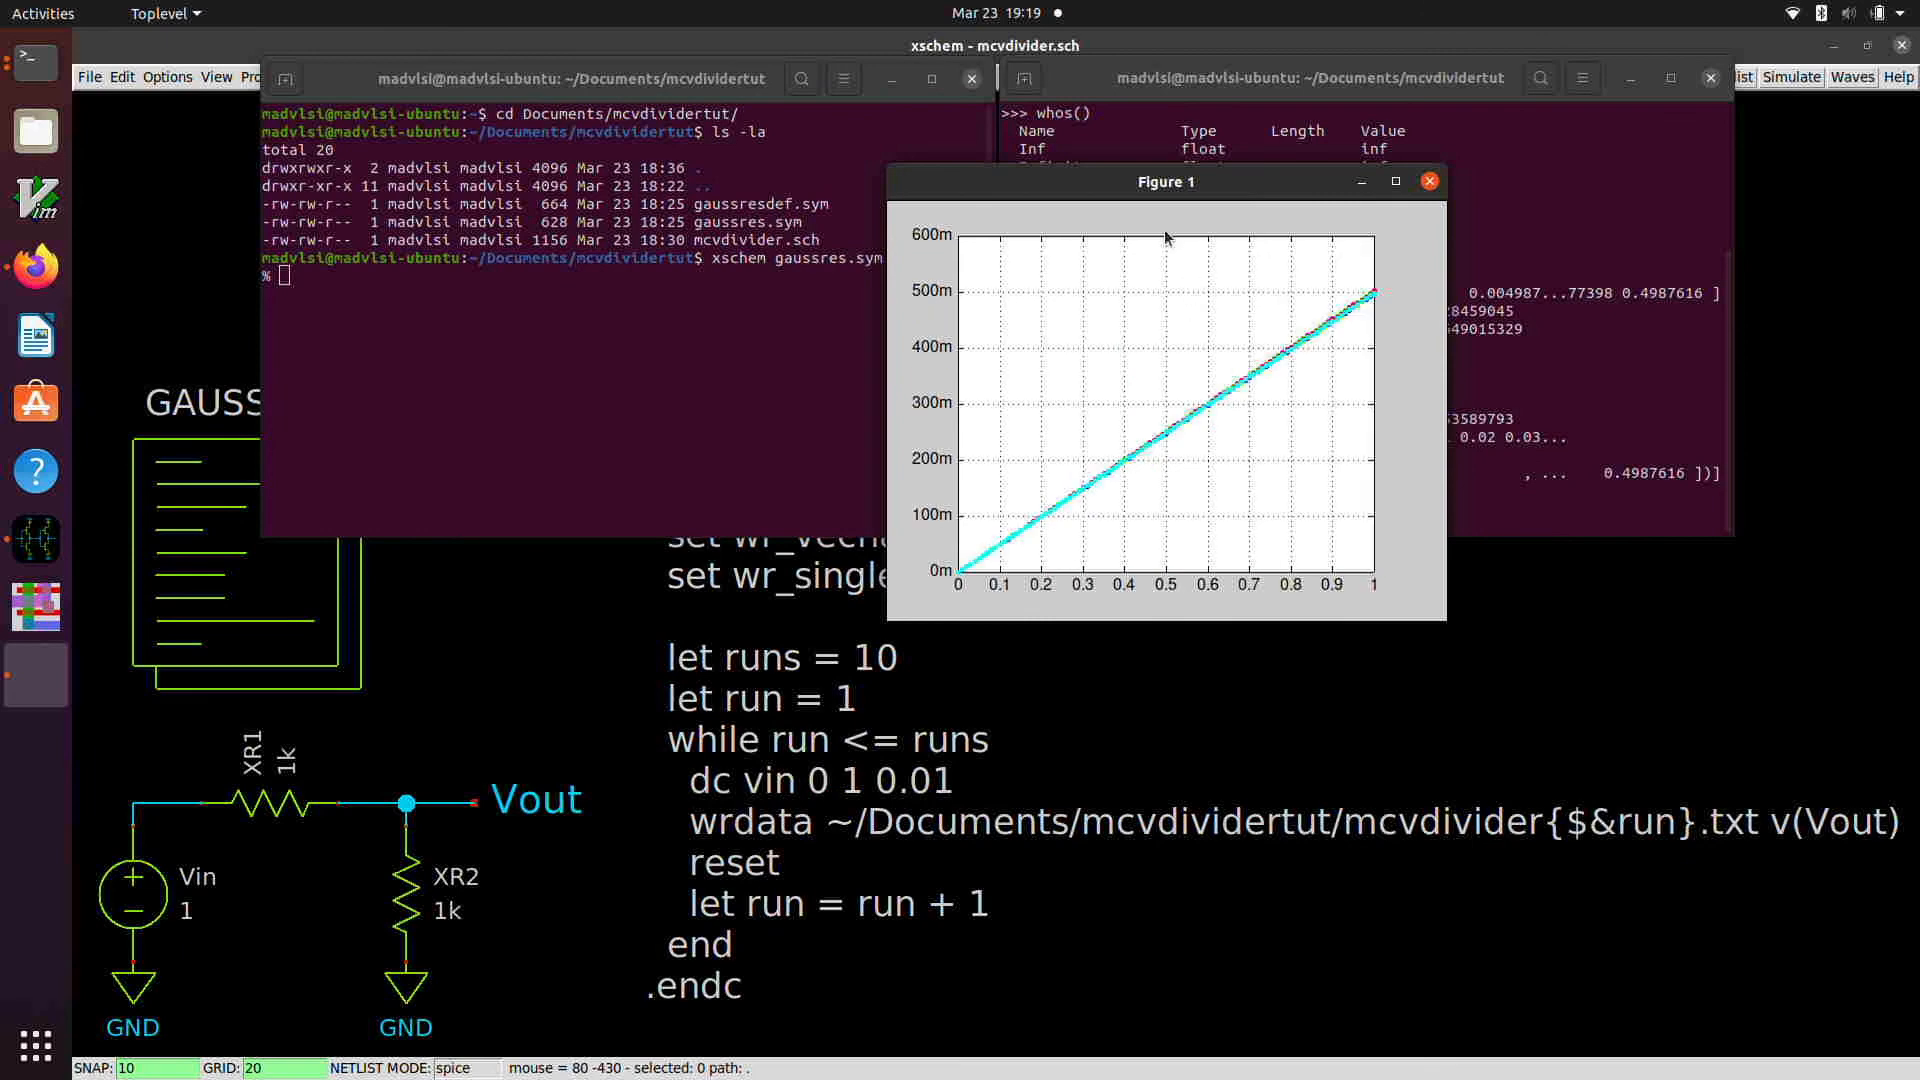
pyautogui.moveTo(1108, 188); pyautogui.dragTo(1389, 283)
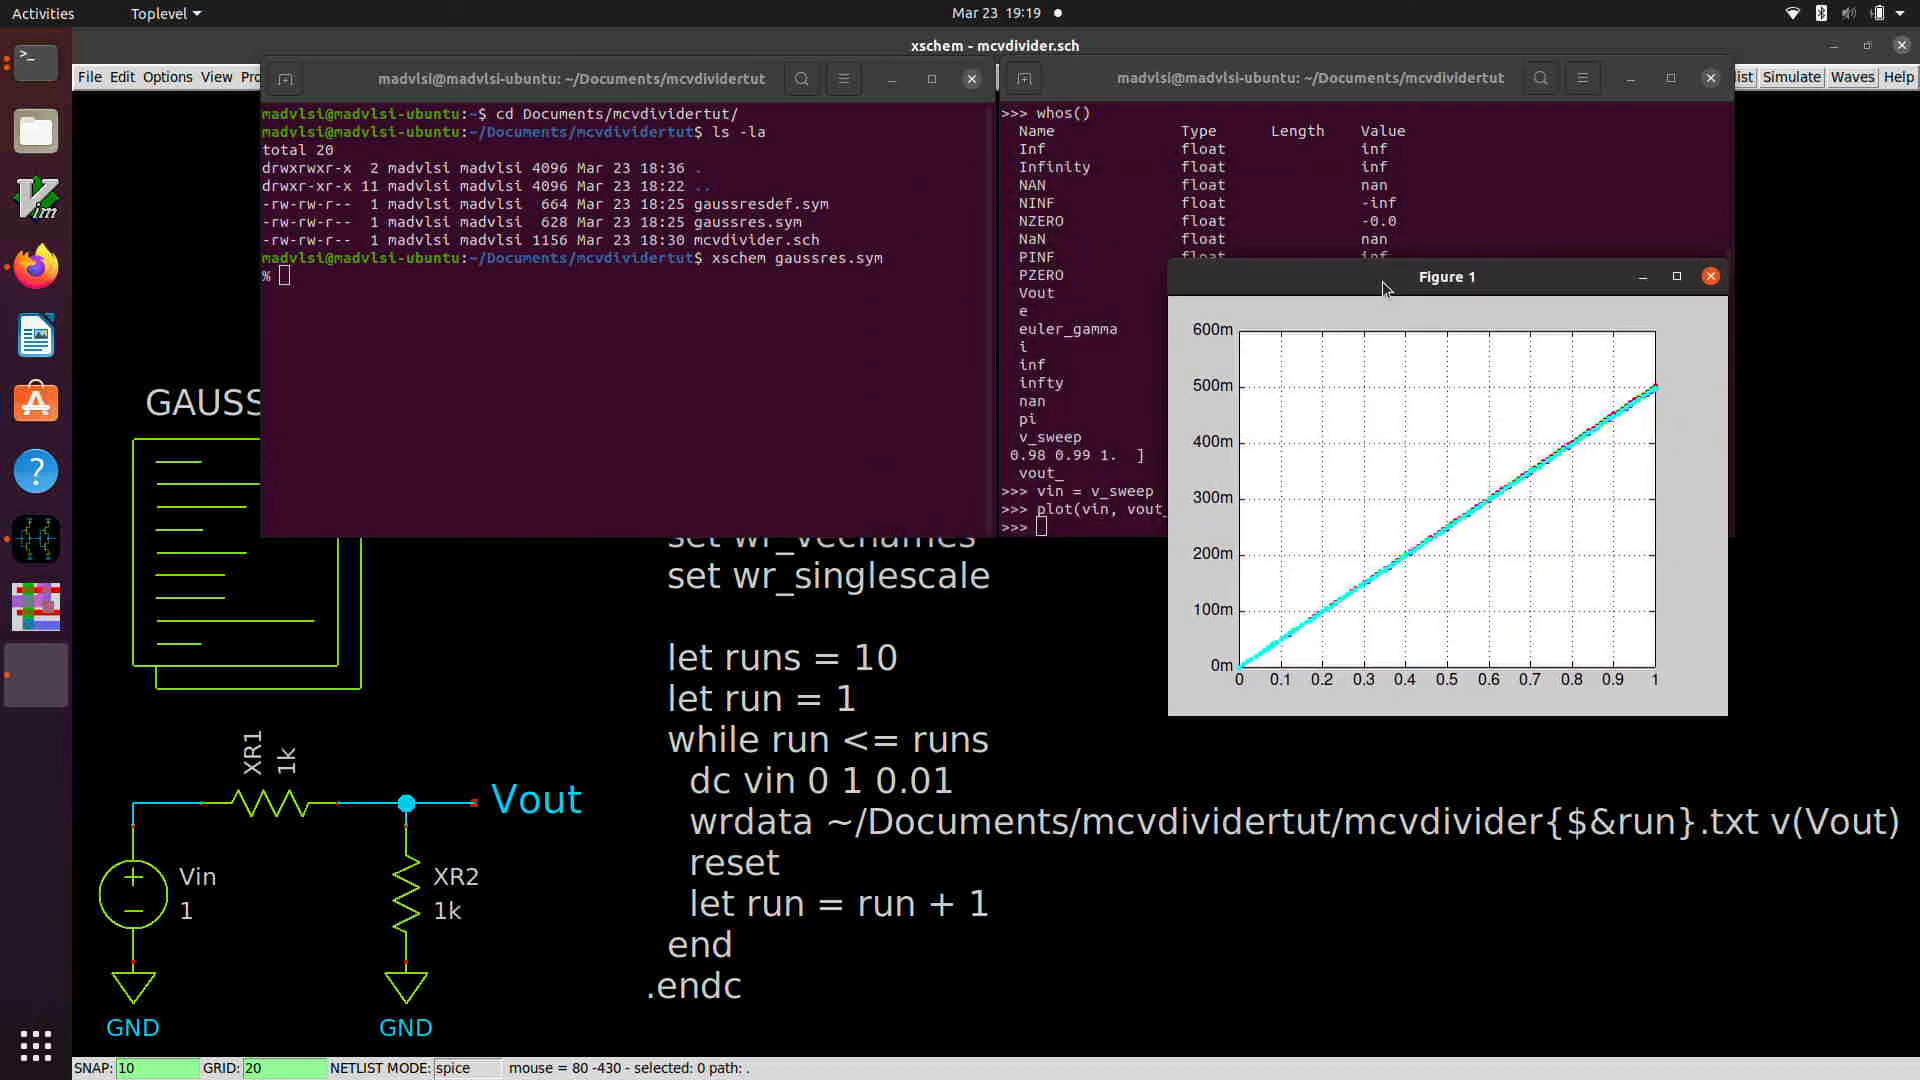